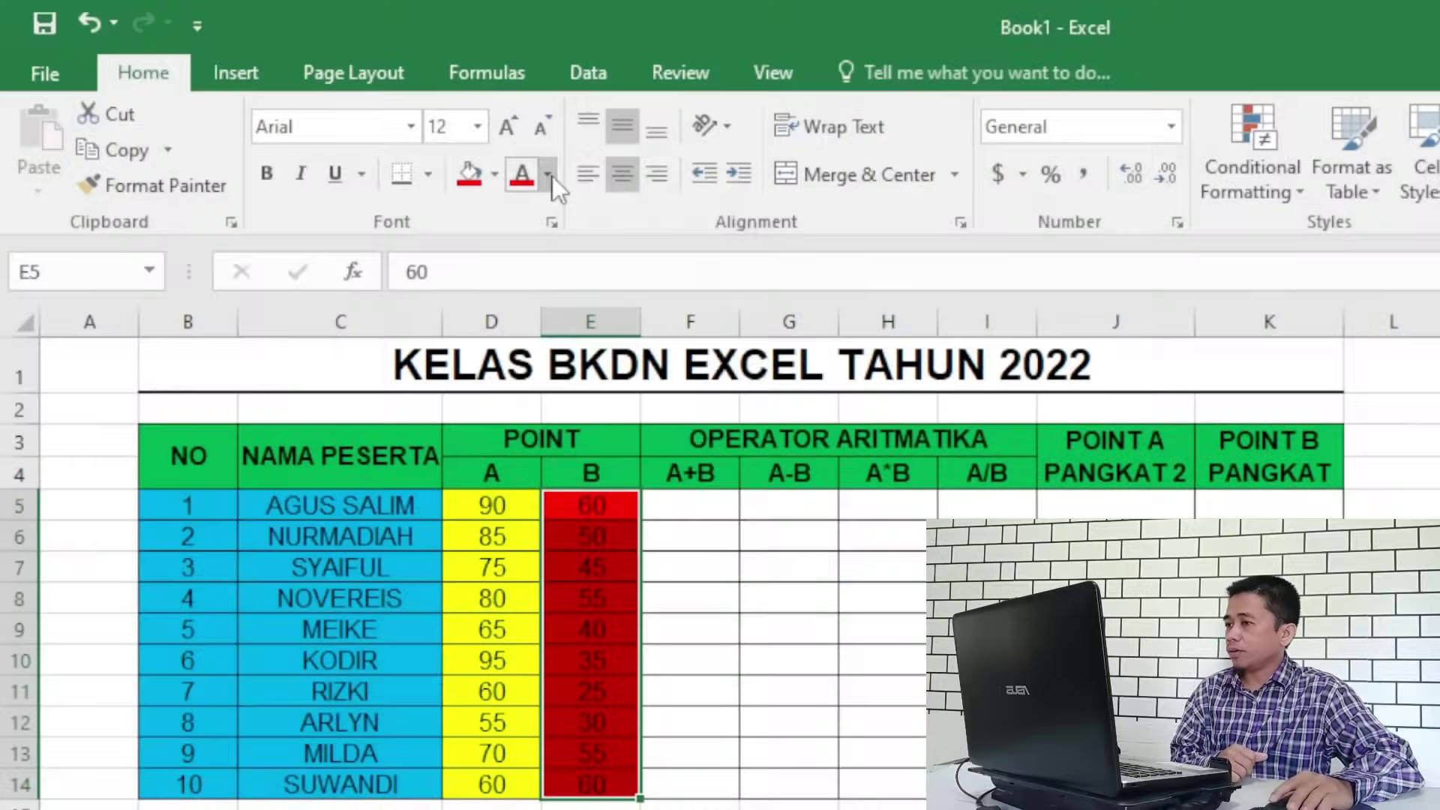
# Step: Open the font colour palette, then select the whole KELAS BKDN EXCEL TAHUN 2022 table
pyautogui.click(551, 177)
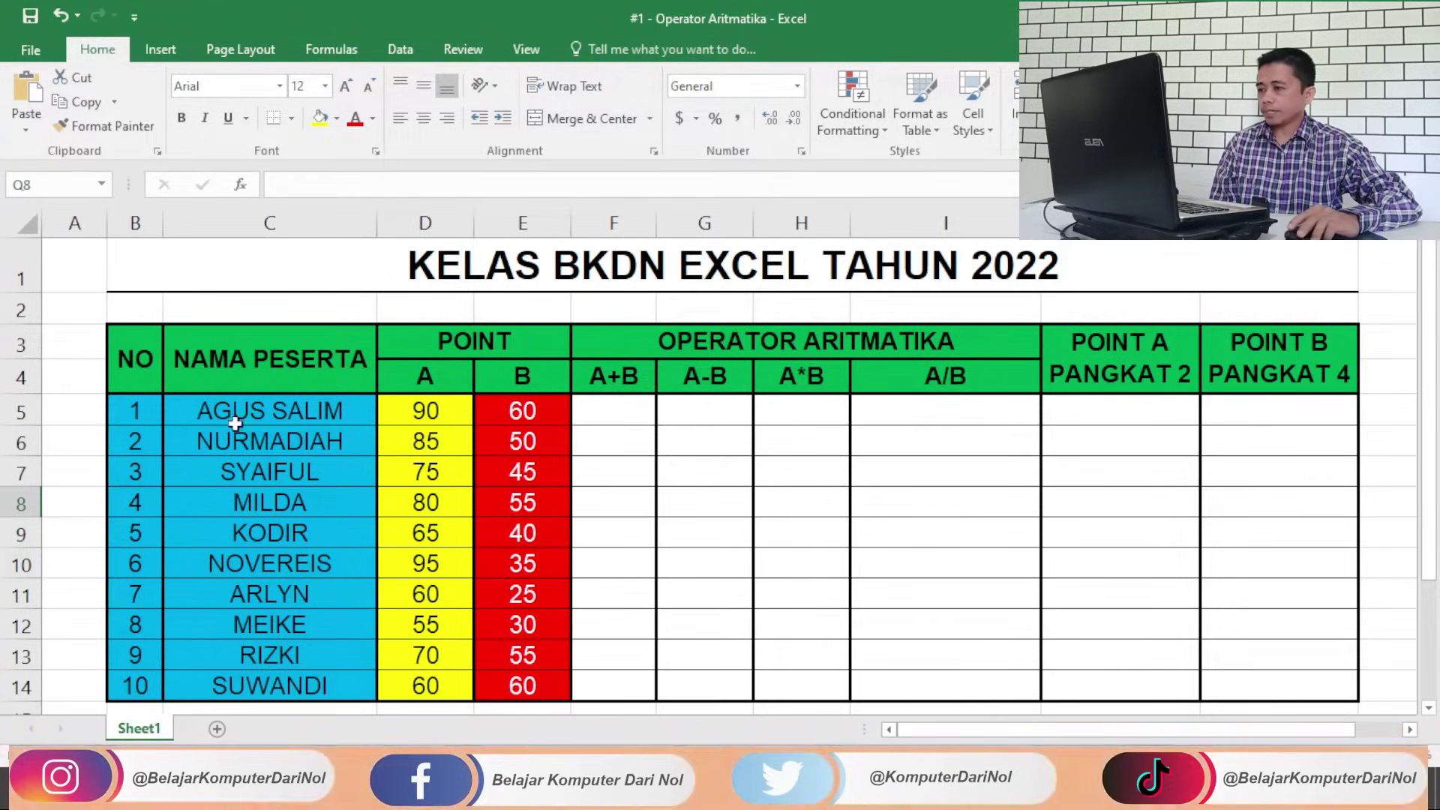
pyautogui.moveTo(135, 282); pyautogui.dragTo(866, 687)
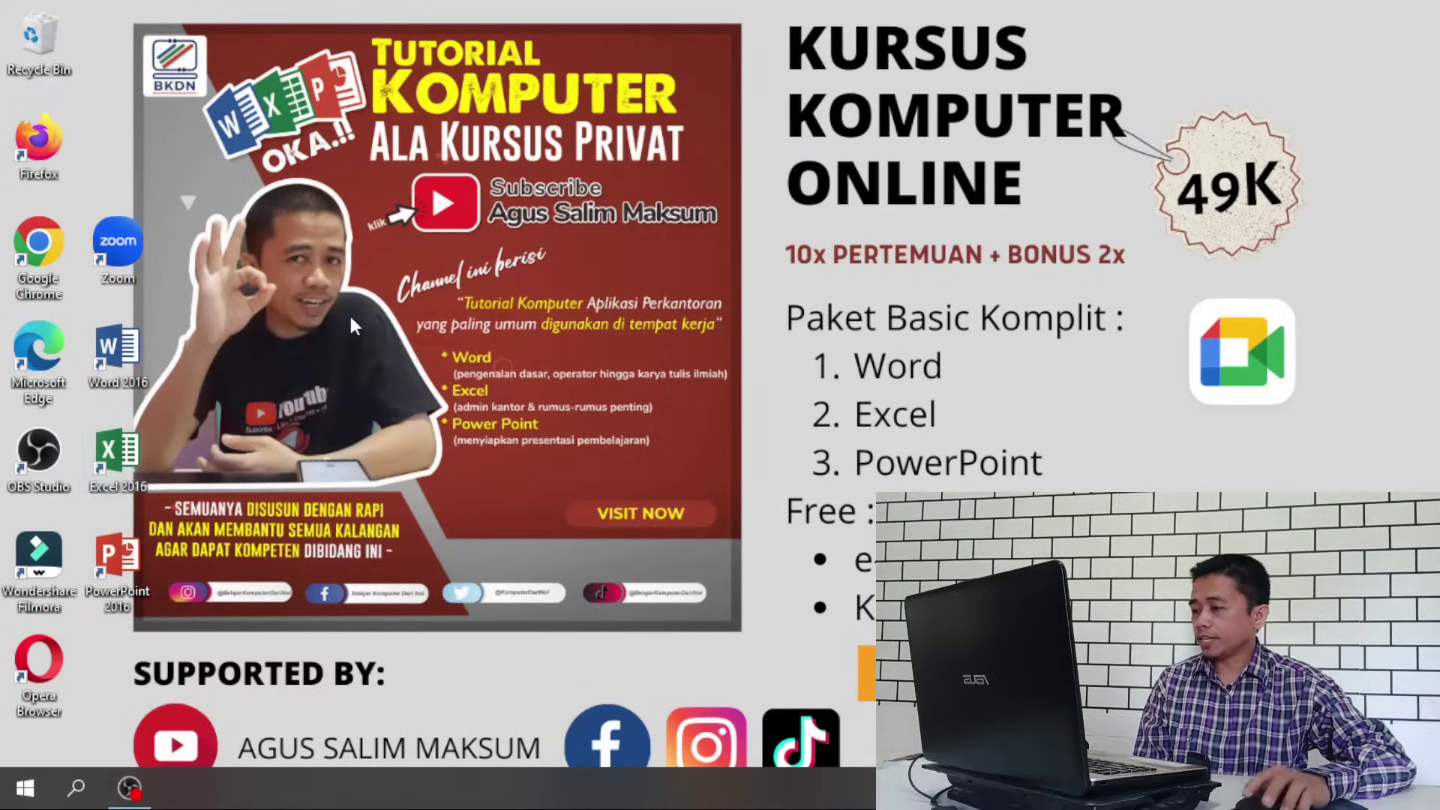
# Step: Launch Excel 2016 from its desktop shortcut
pyautogui.doubleClick(122, 467)
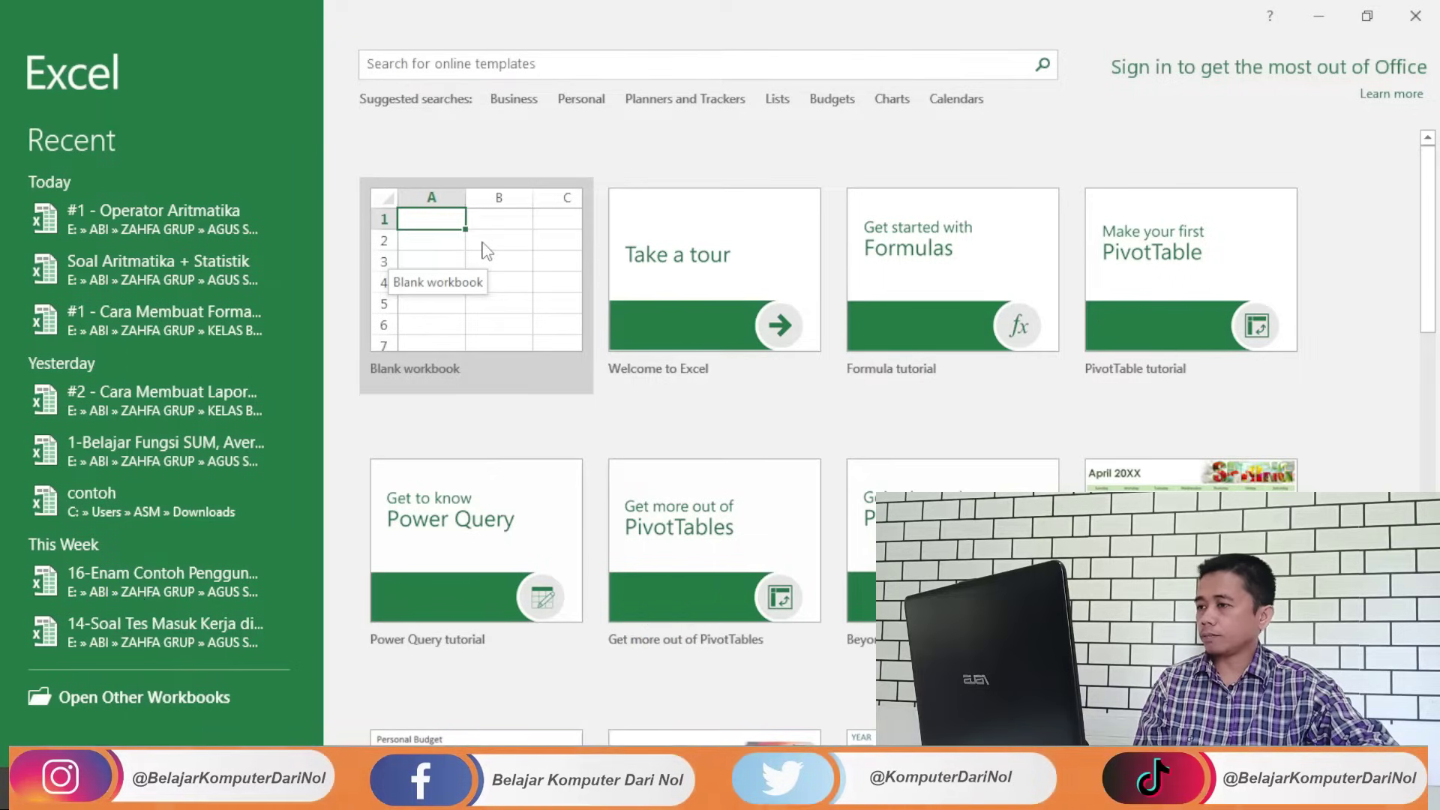
# Step: Create a blank workbook and select a few cells to show what a cell is
pyautogui.click(443, 262)
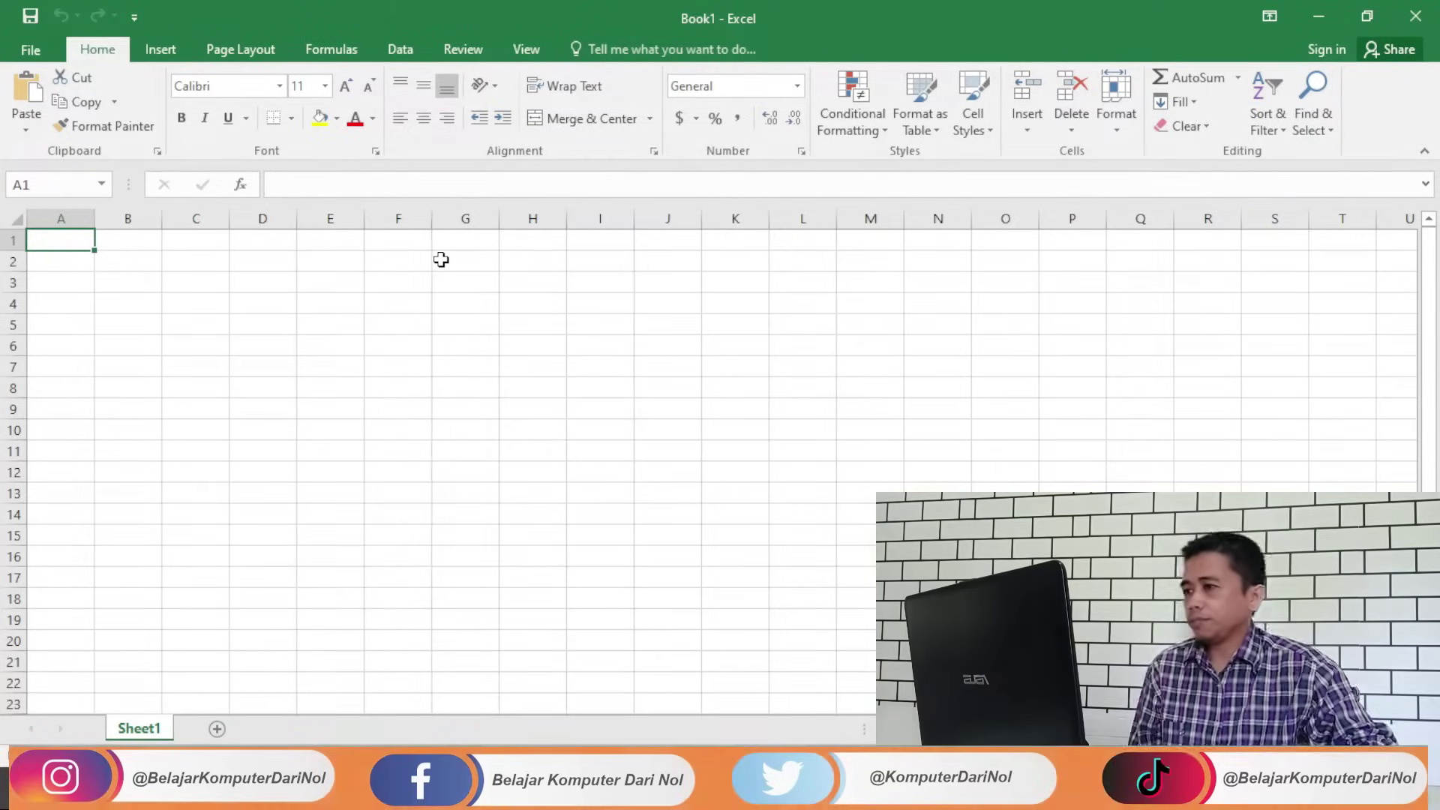
pyautogui.click(397, 324)
pyautogui.click(668, 325)
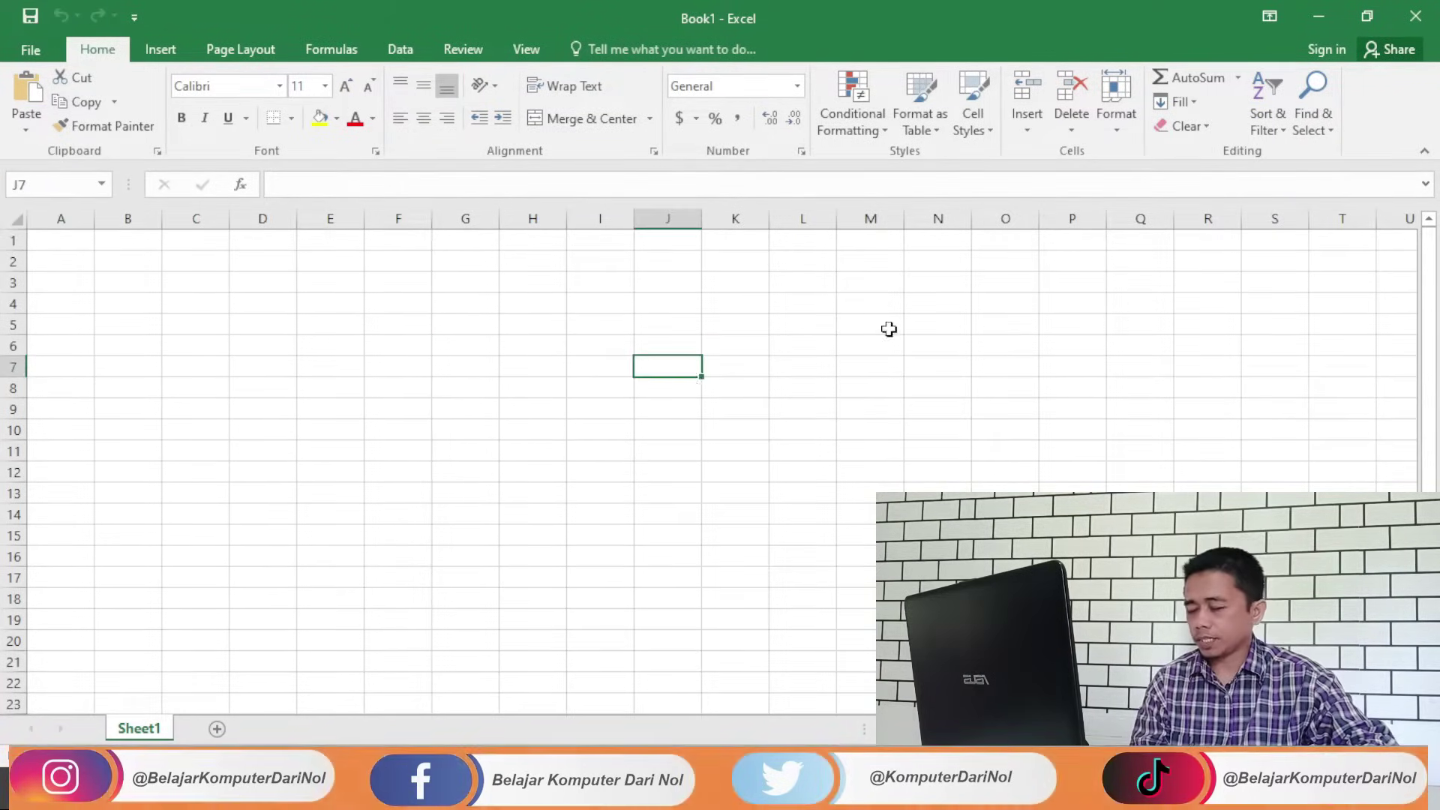
pyautogui.click(395, 411)
pyautogui.click(274, 345)
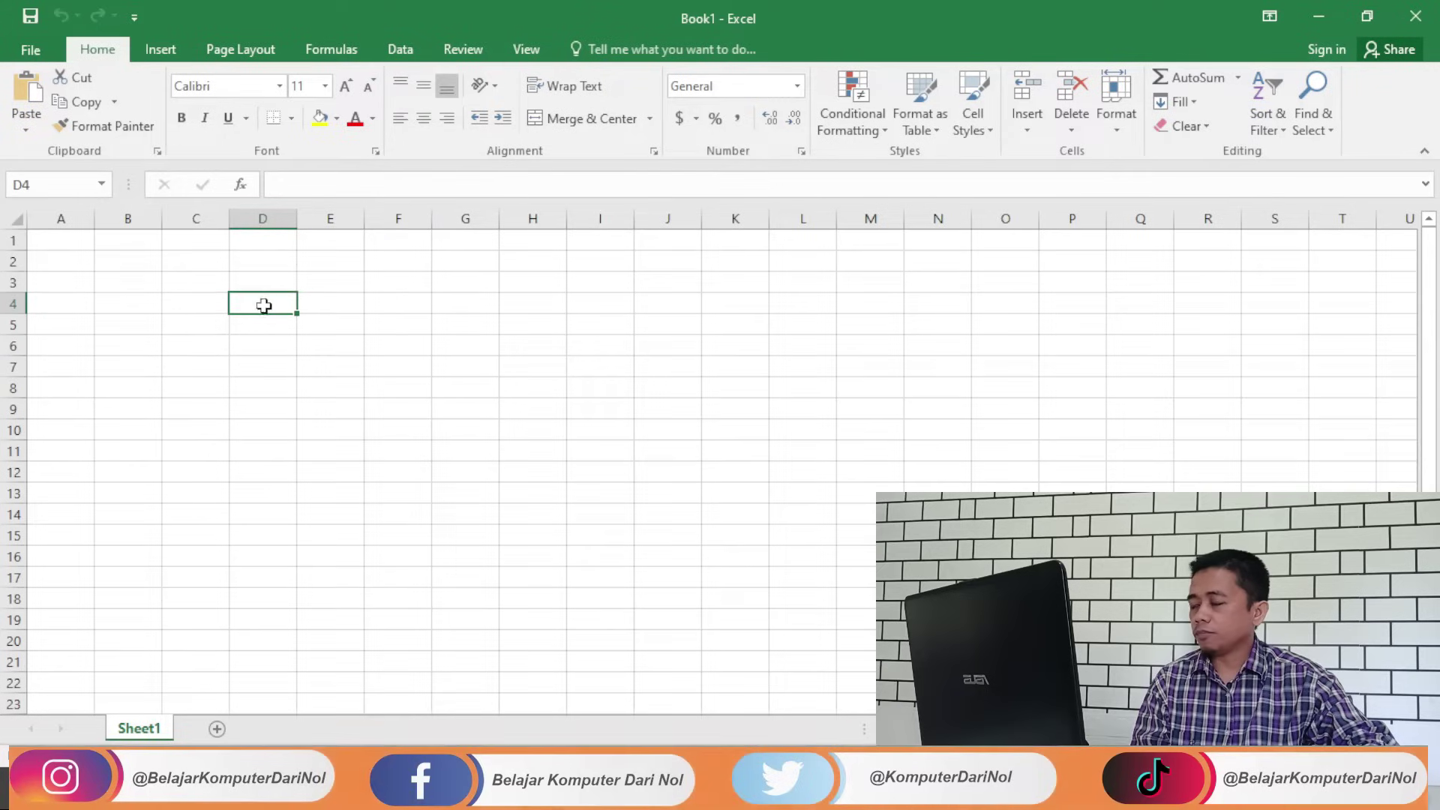
# Step: Select cells C1, A1, F3, D3, E3 and D4 to demonstrate cell addresses
pyautogui.click(192, 260)
pyautogui.click(205, 237)
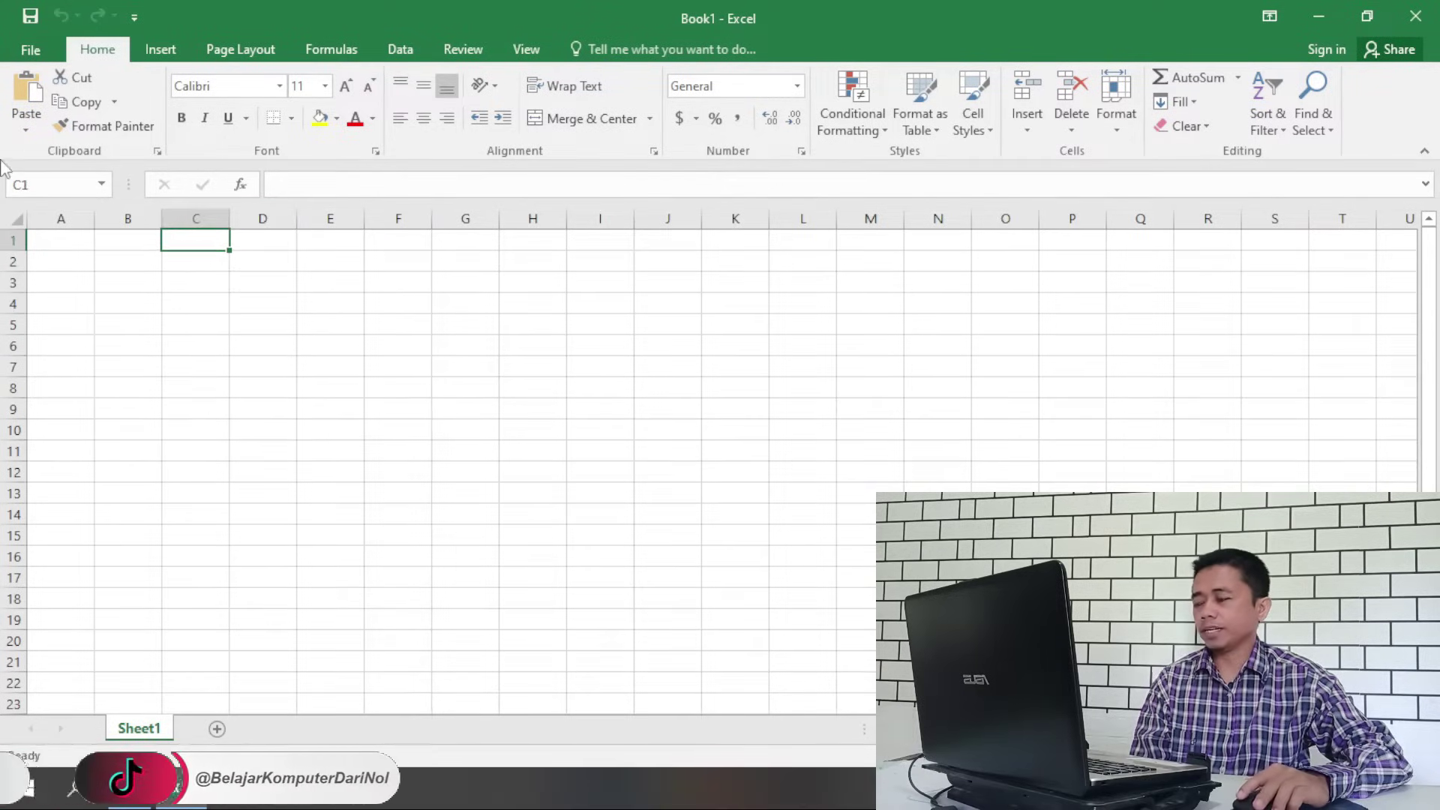
pyautogui.click(65, 239)
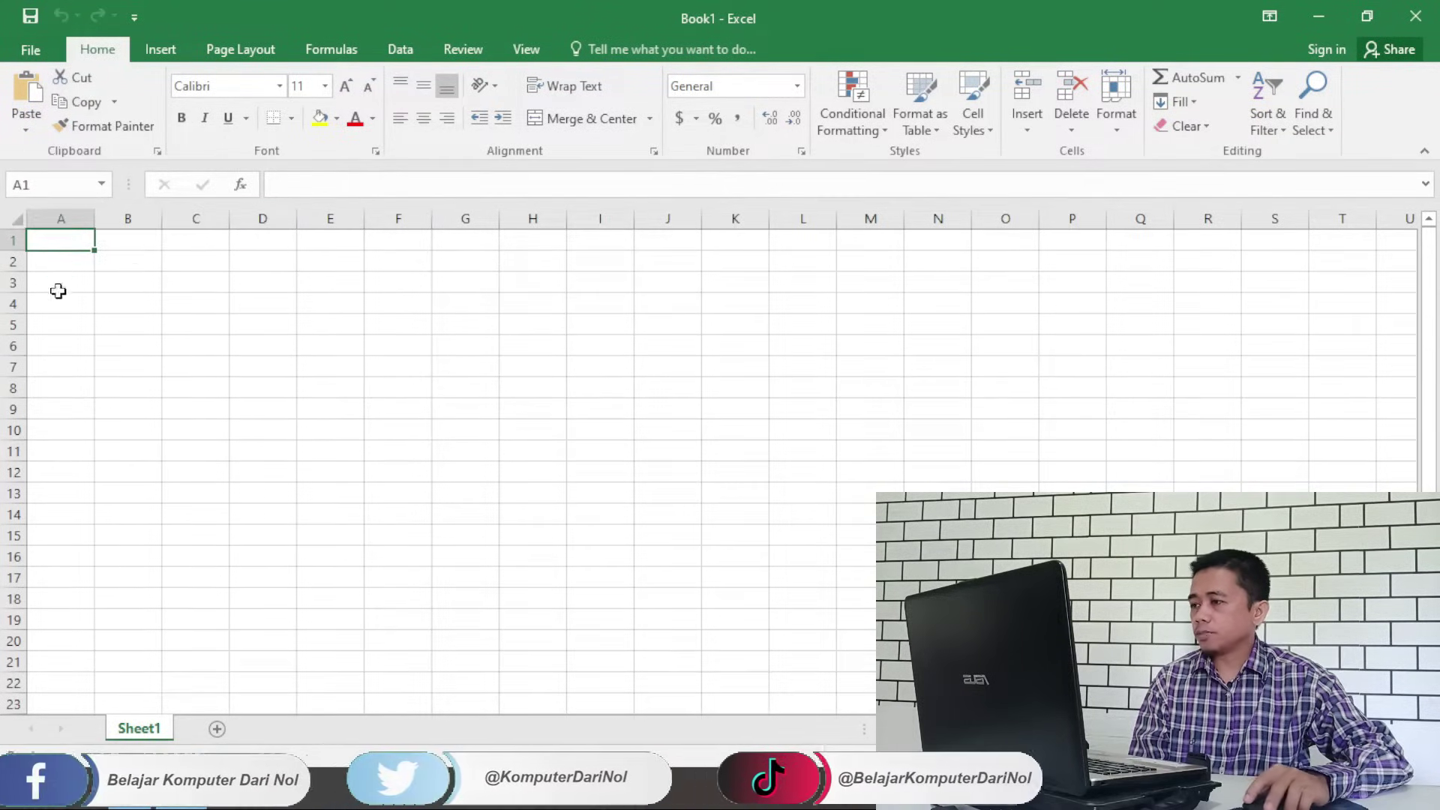
pyautogui.click(416, 364)
pyautogui.click(369, 293)
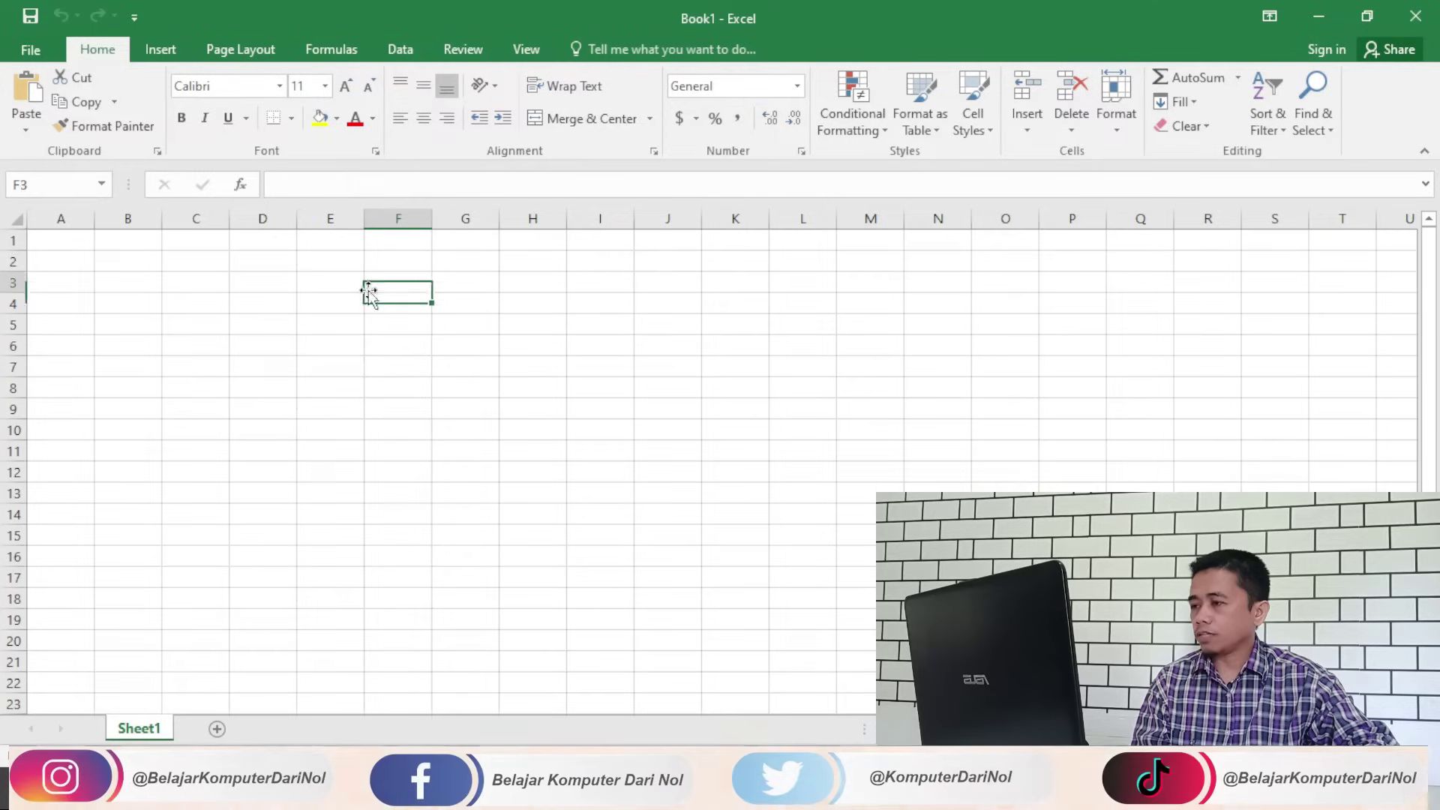
pyautogui.click(294, 289)
pyautogui.click(355, 289)
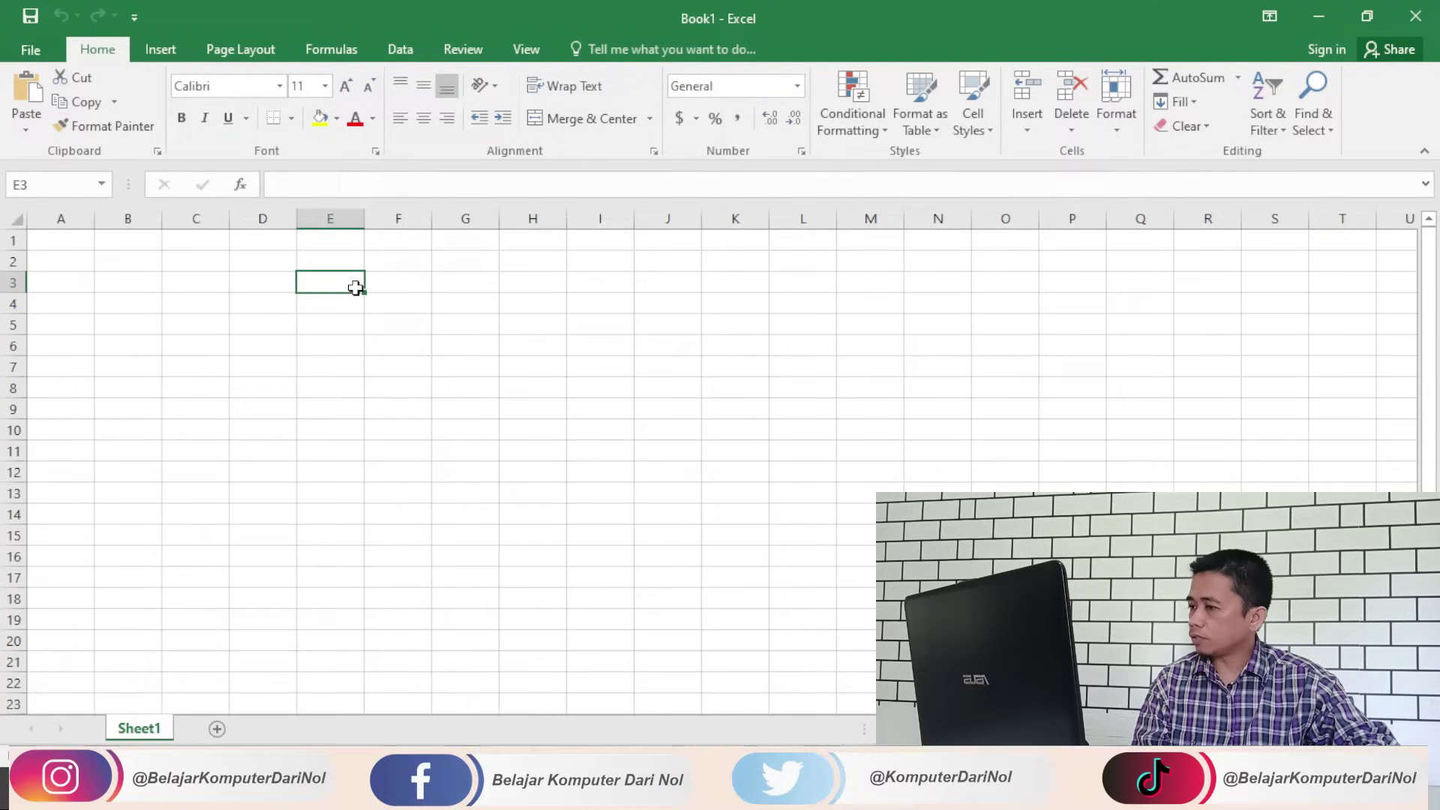
pyautogui.click(246, 300)
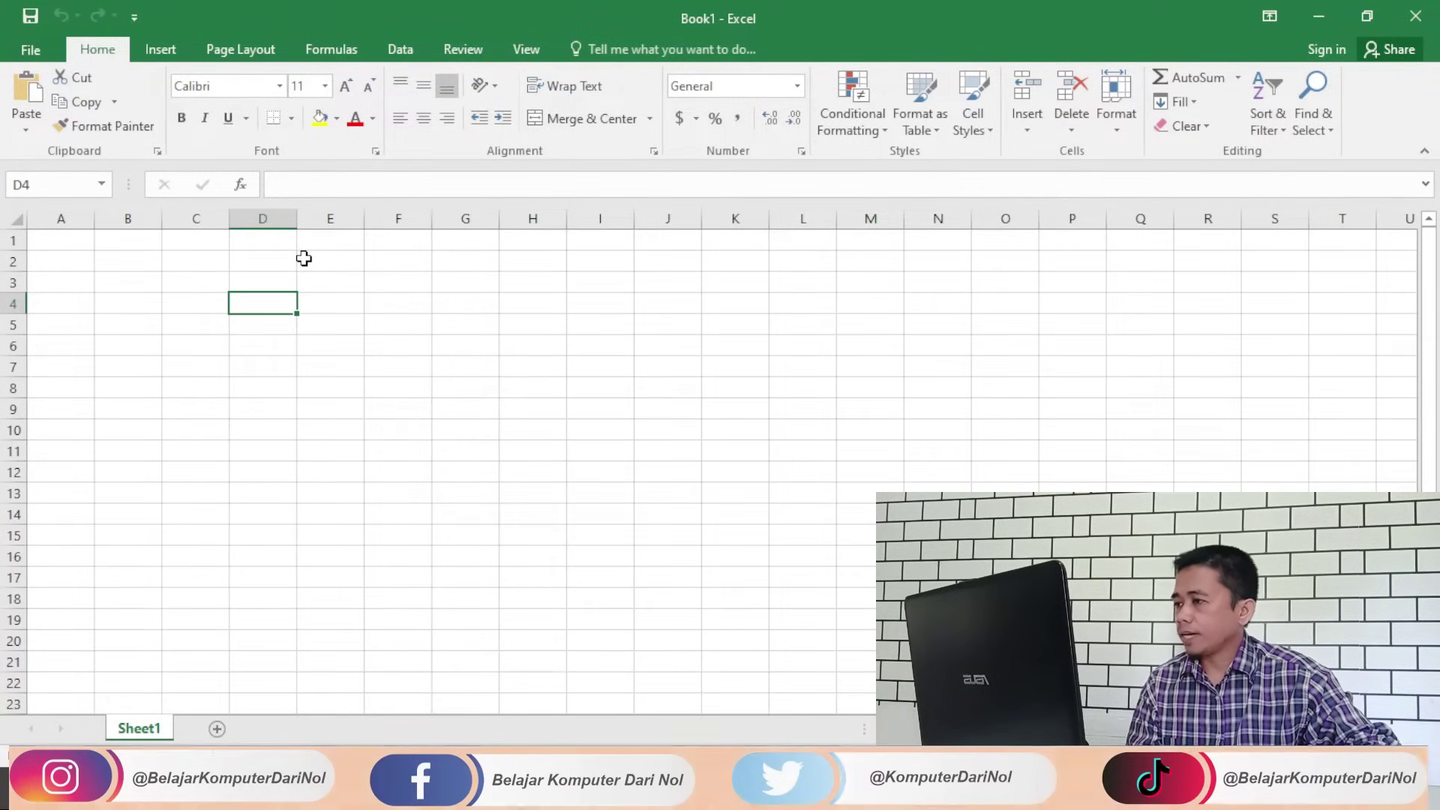
# Step: Select all of column D and row 4, then cells D4 and C3
pyautogui.click(274, 219)
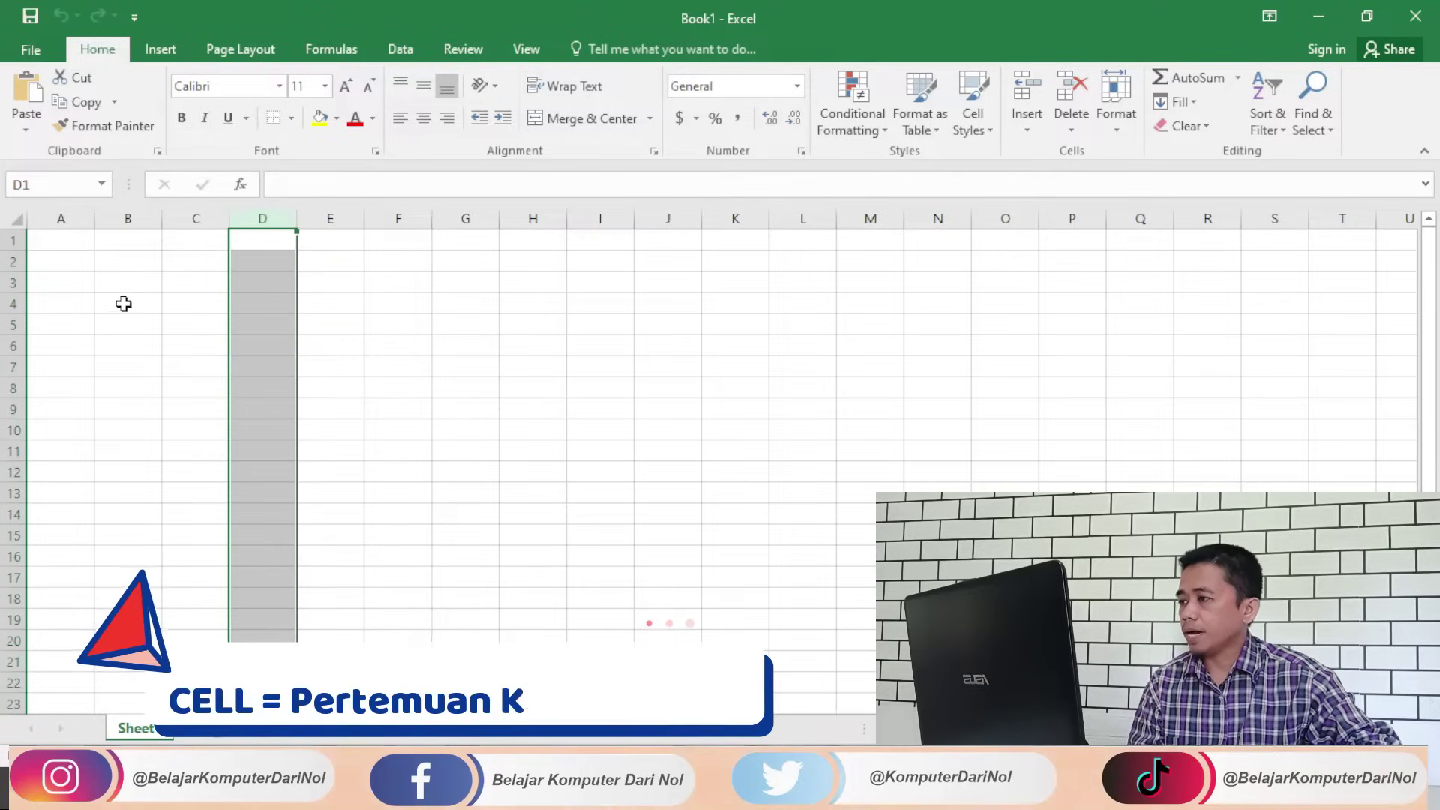
pyautogui.click(15, 304)
pyautogui.click(267, 303)
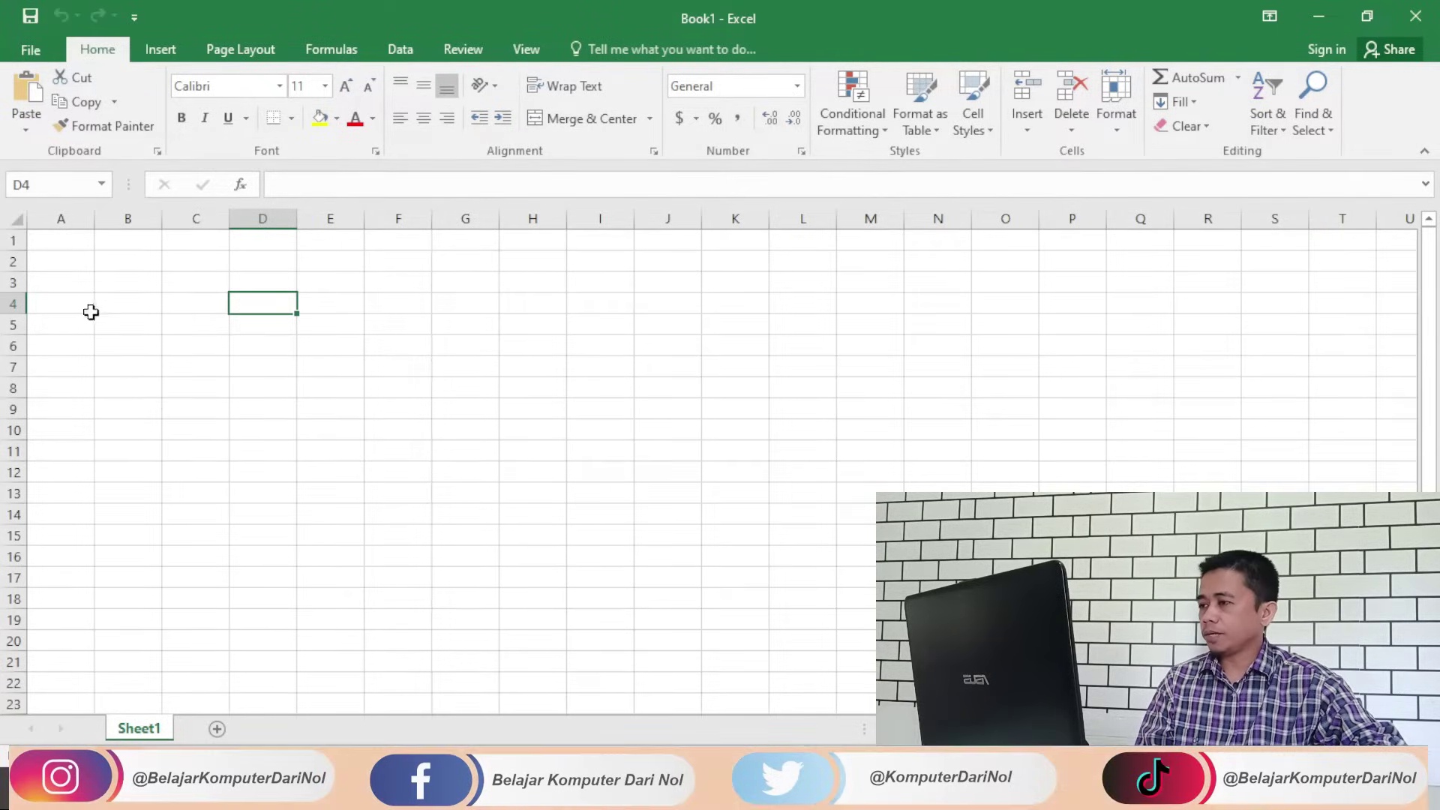
pyautogui.click(195, 278)
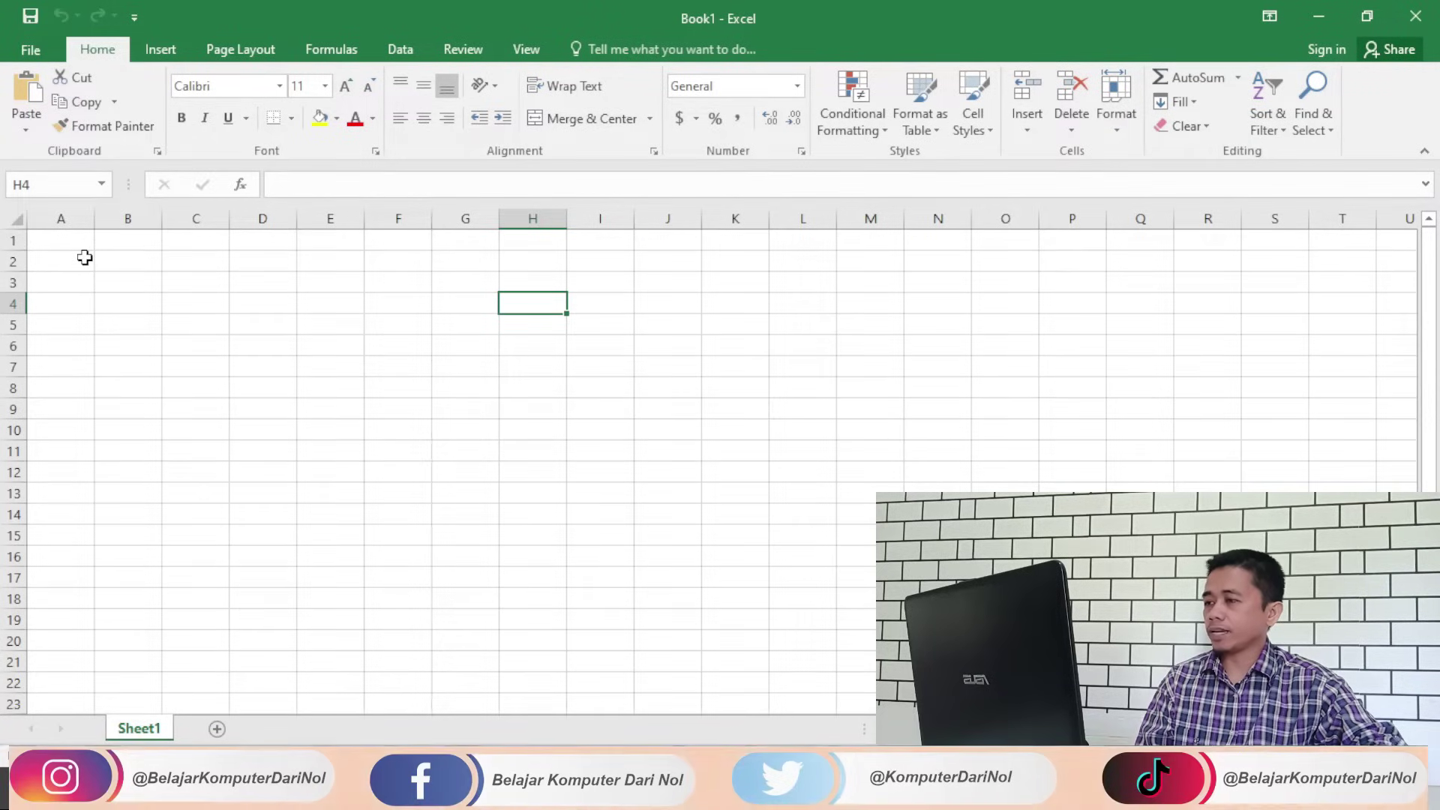
pyautogui.click(195, 297)
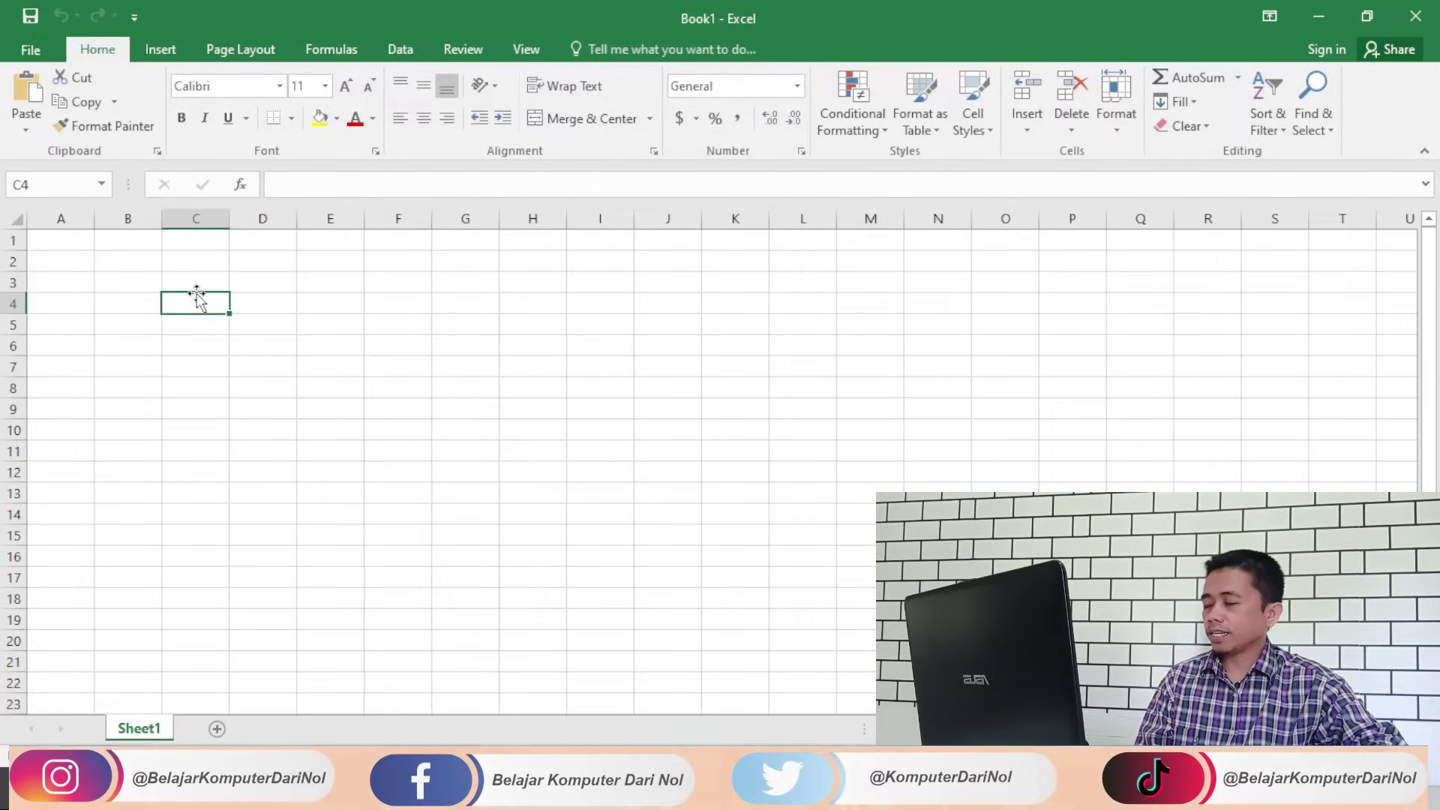
pyautogui.click(64, 211)
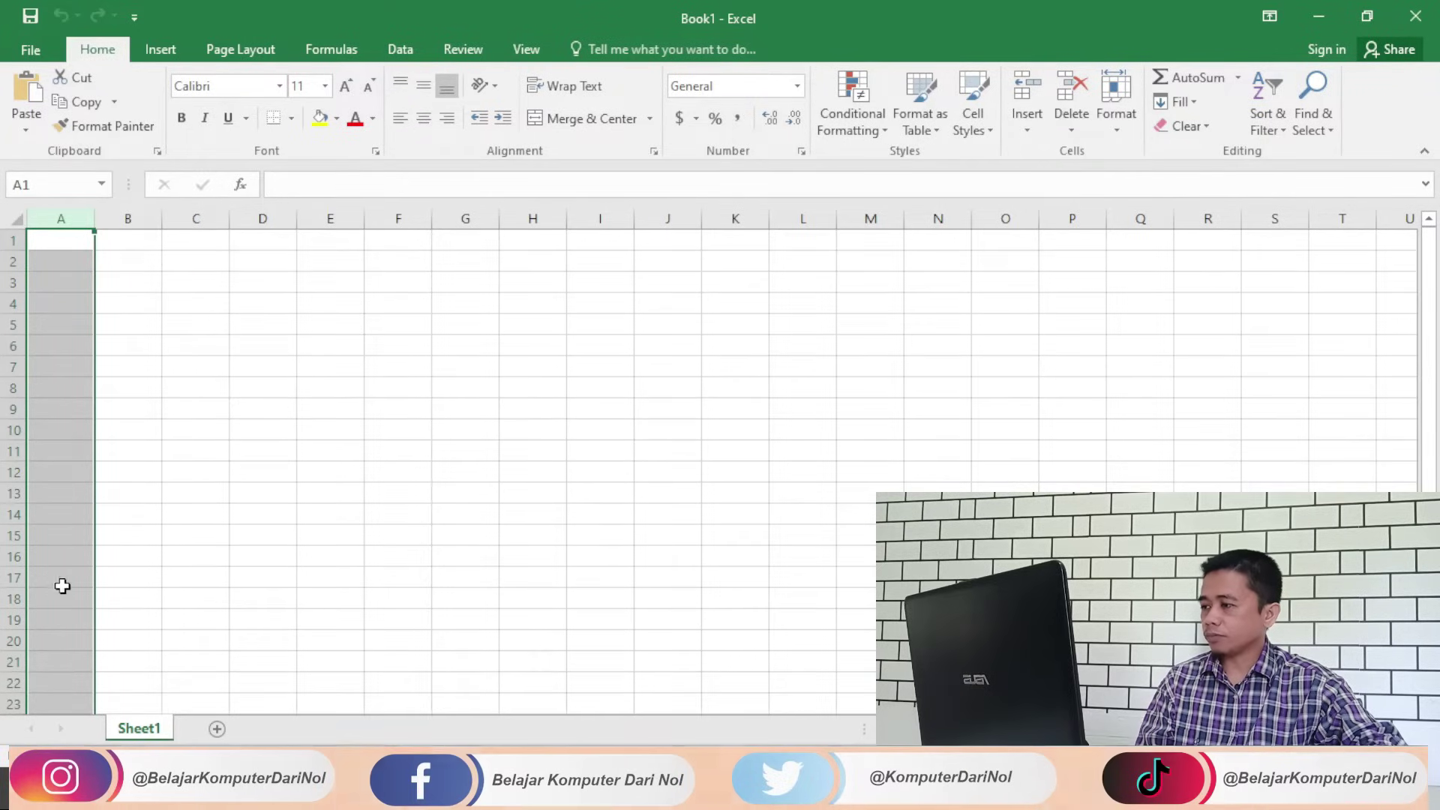
pyautogui.click(128, 217)
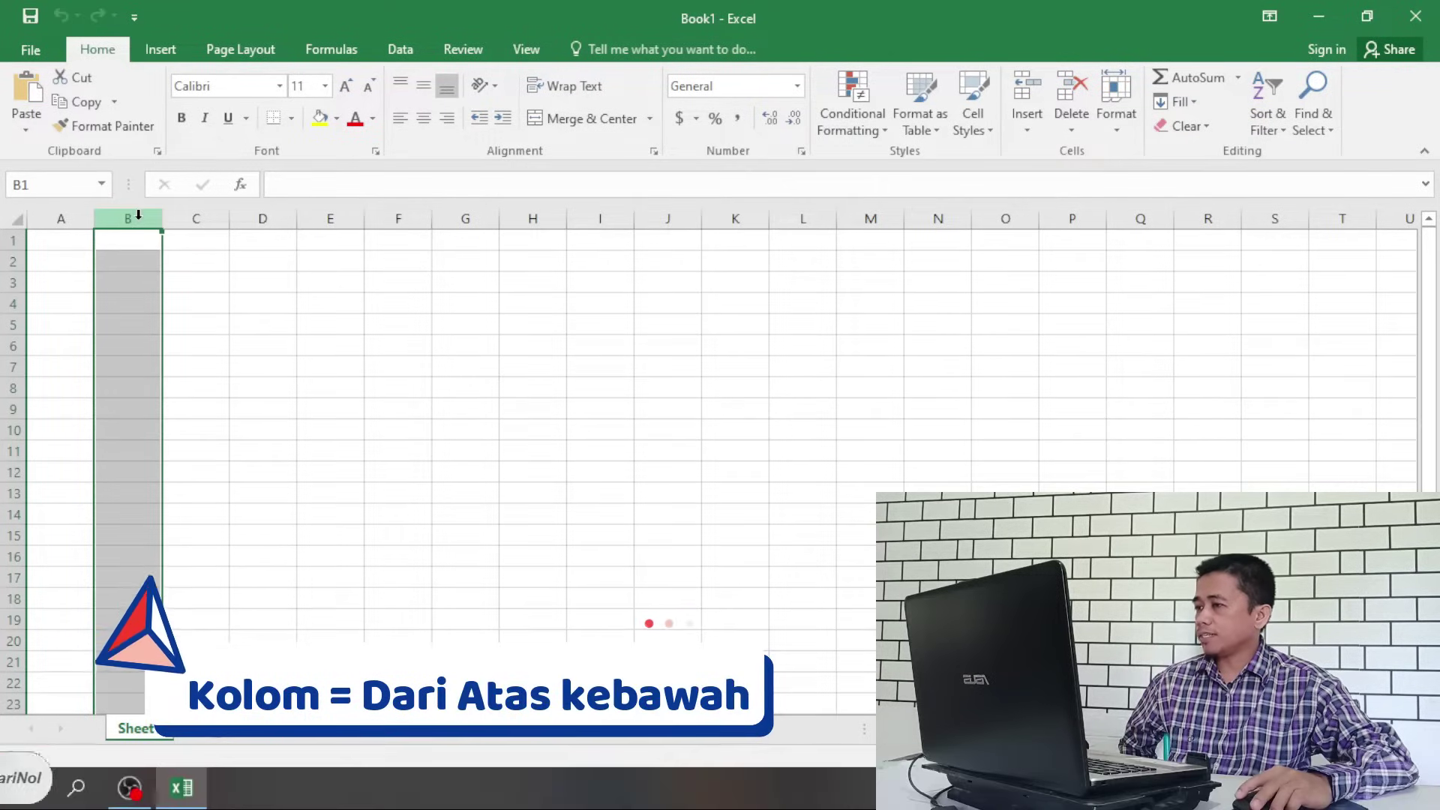
pyautogui.click(203, 216)
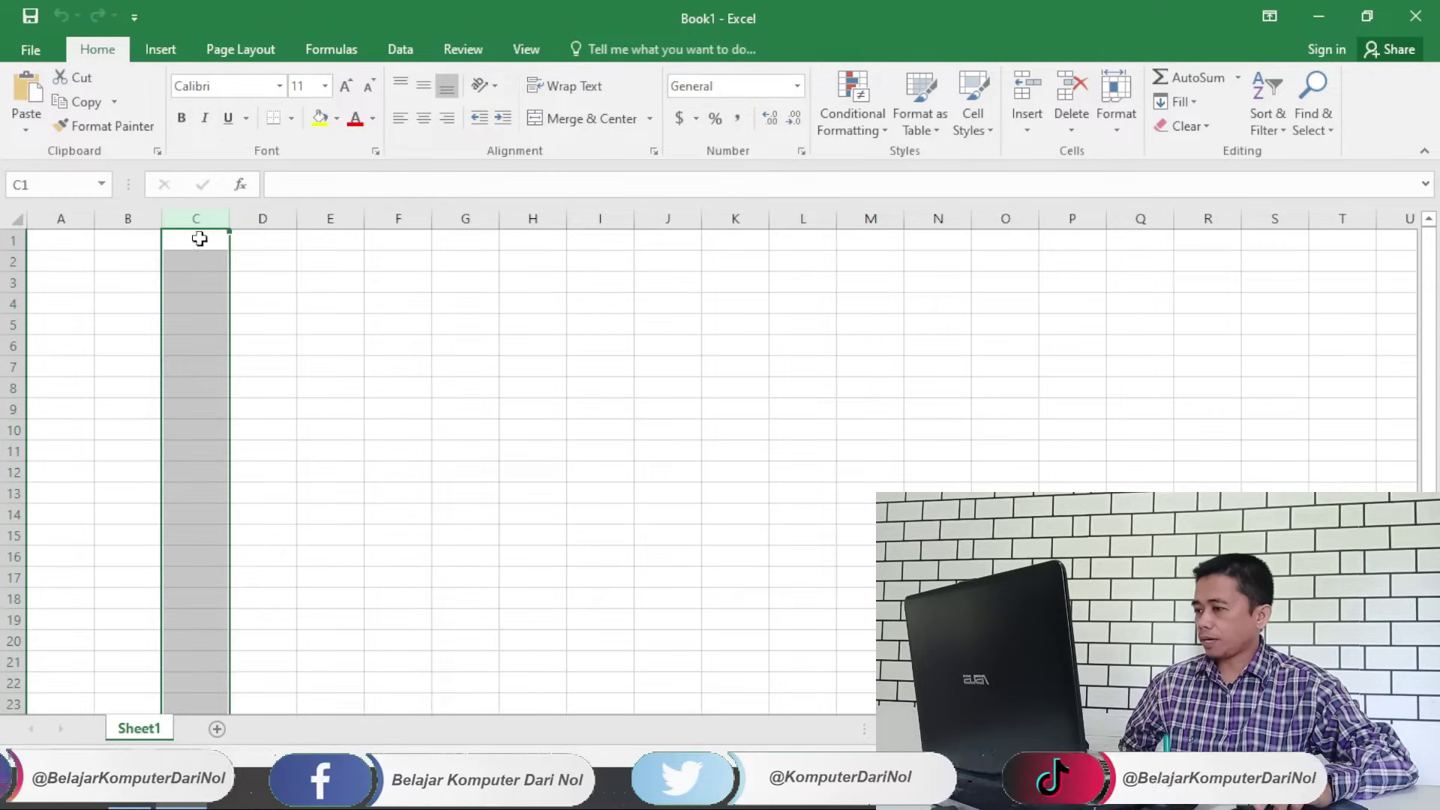
pyautogui.click(266, 219)
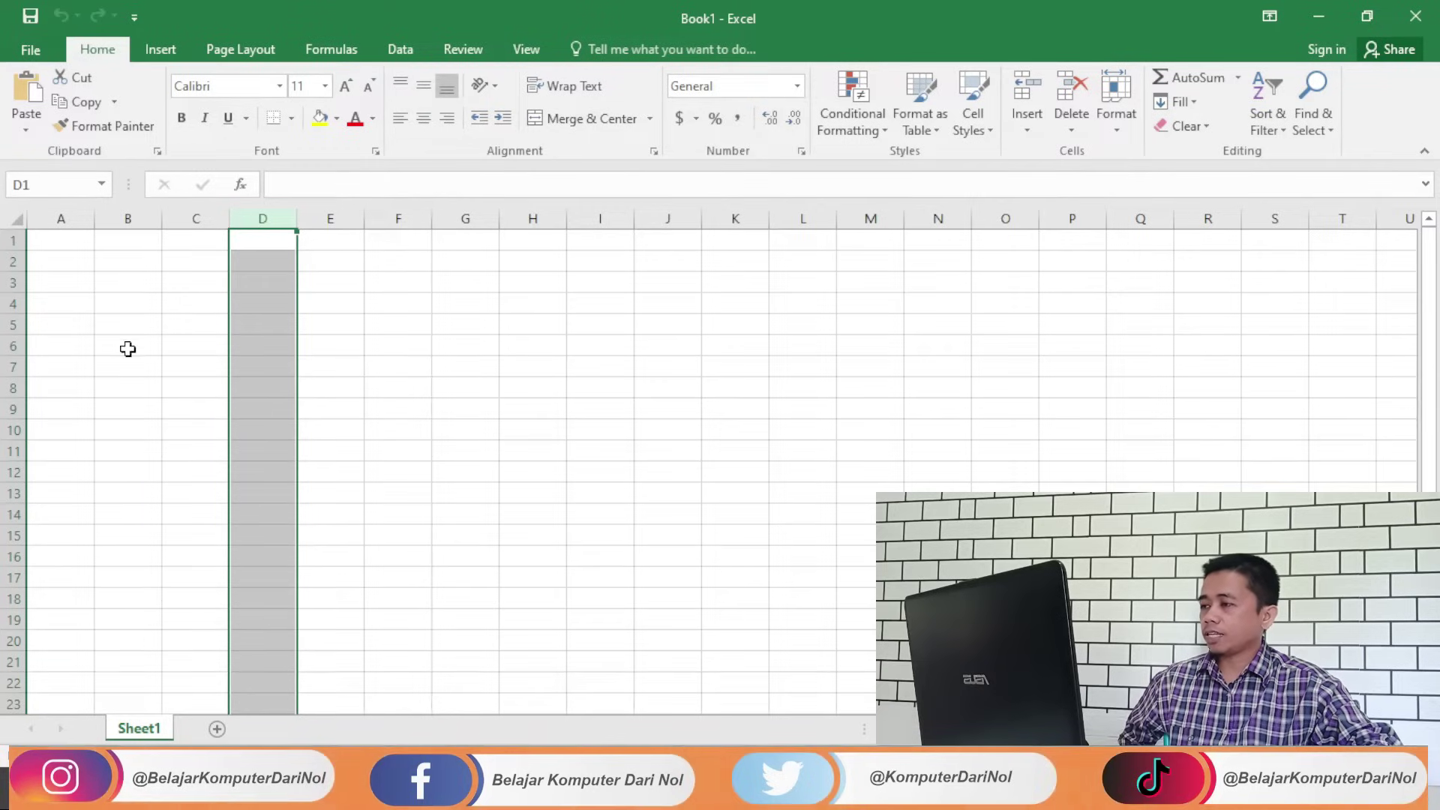
pyautogui.click(167, 296)
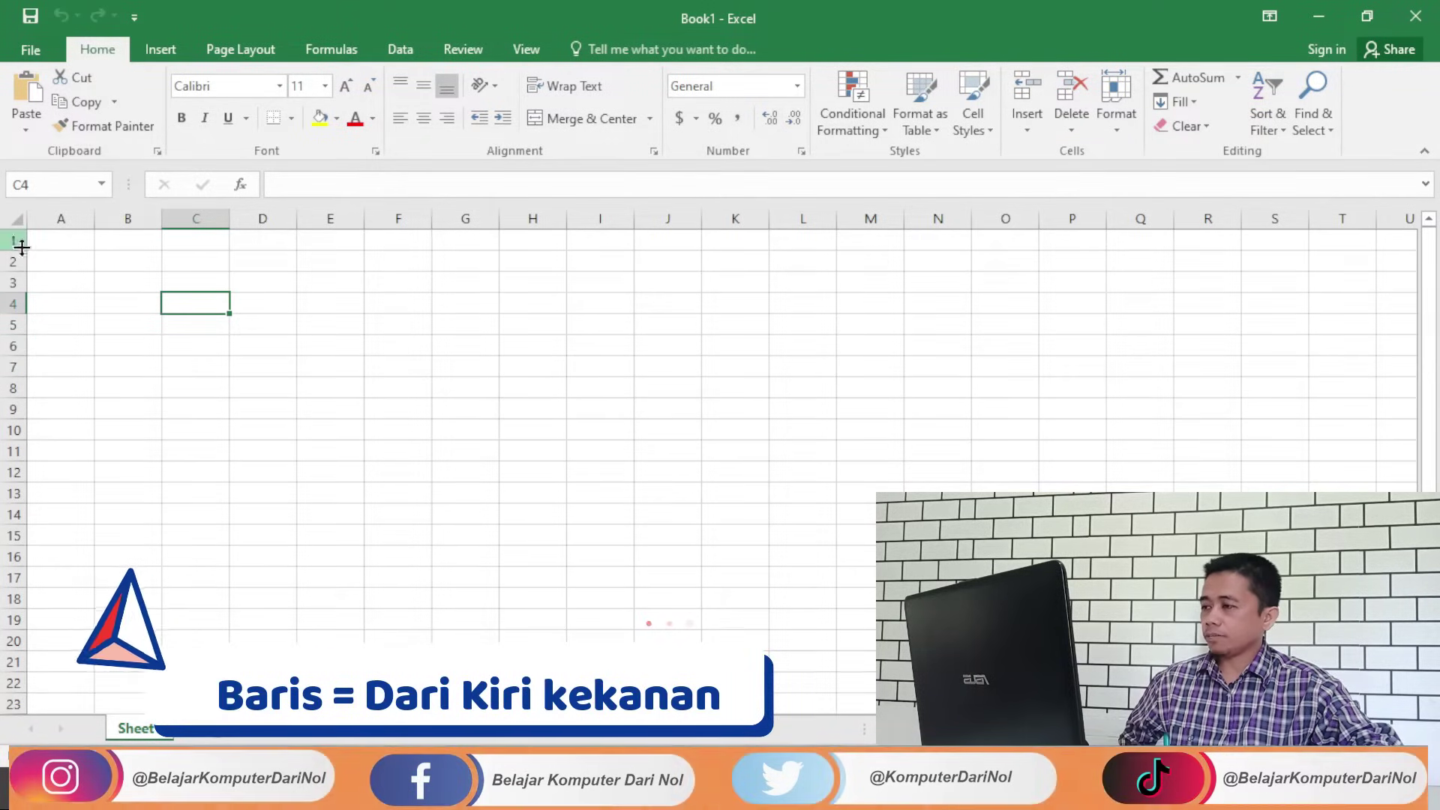
pyautogui.click(14, 306)
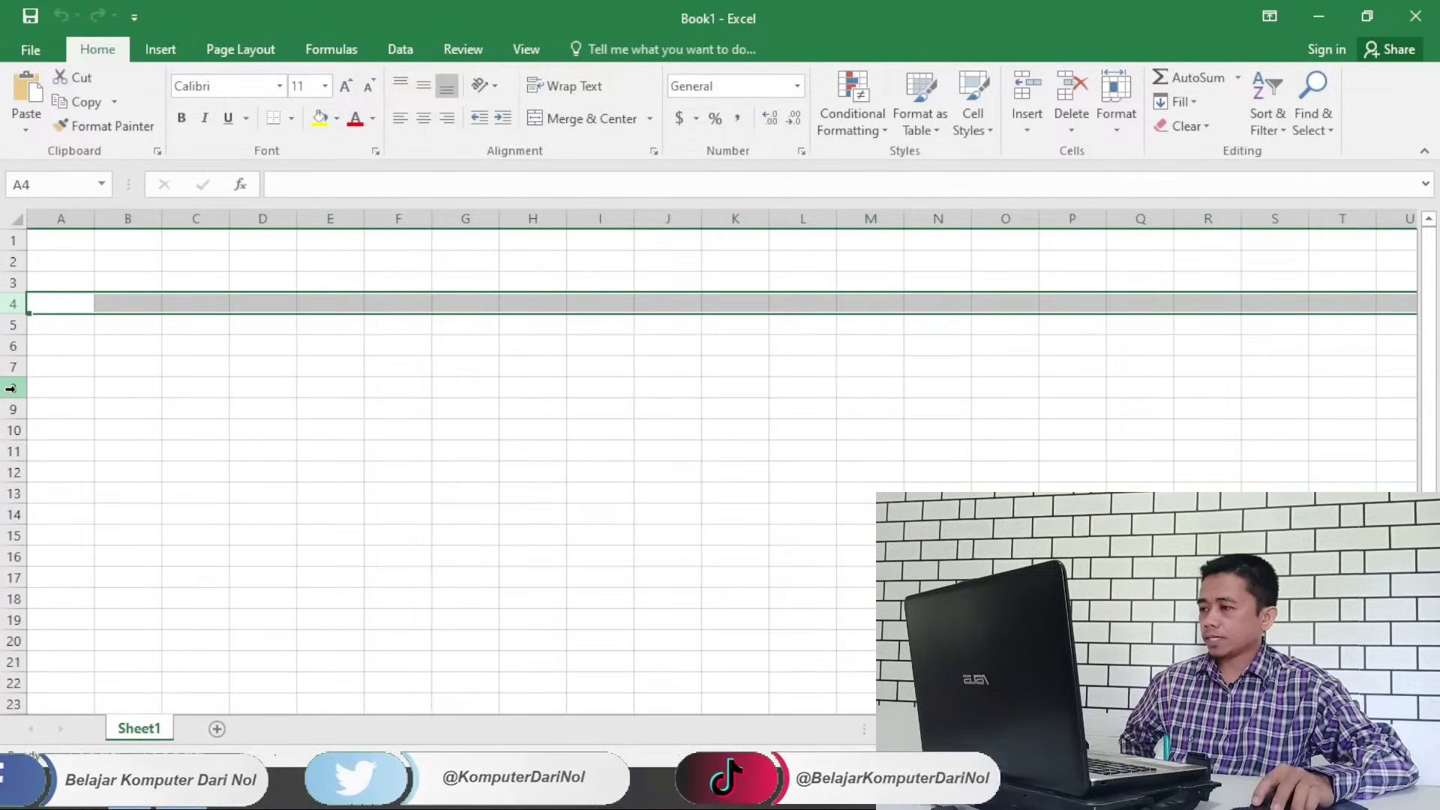
pyautogui.click(11, 388)
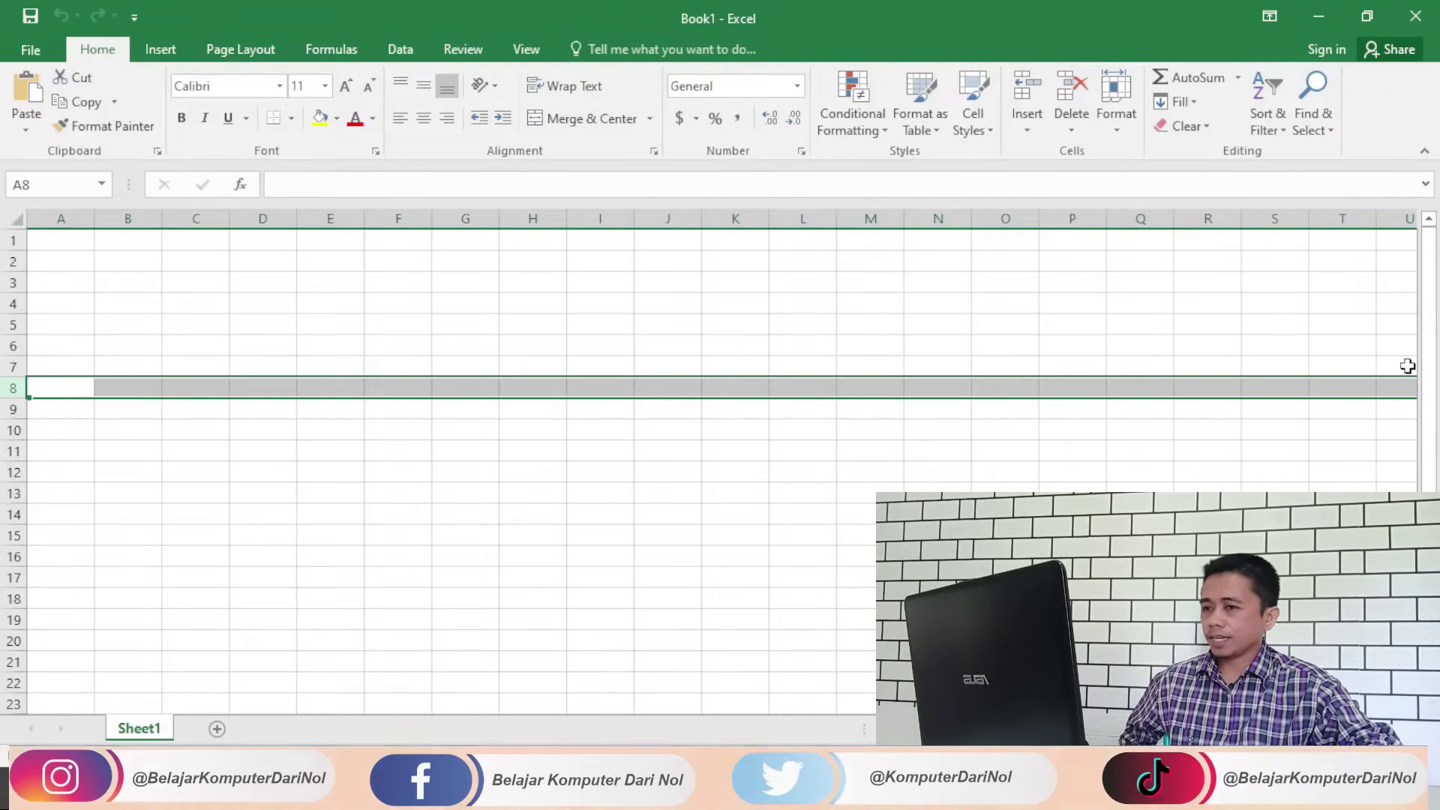
pyautogui.click(191, 341)
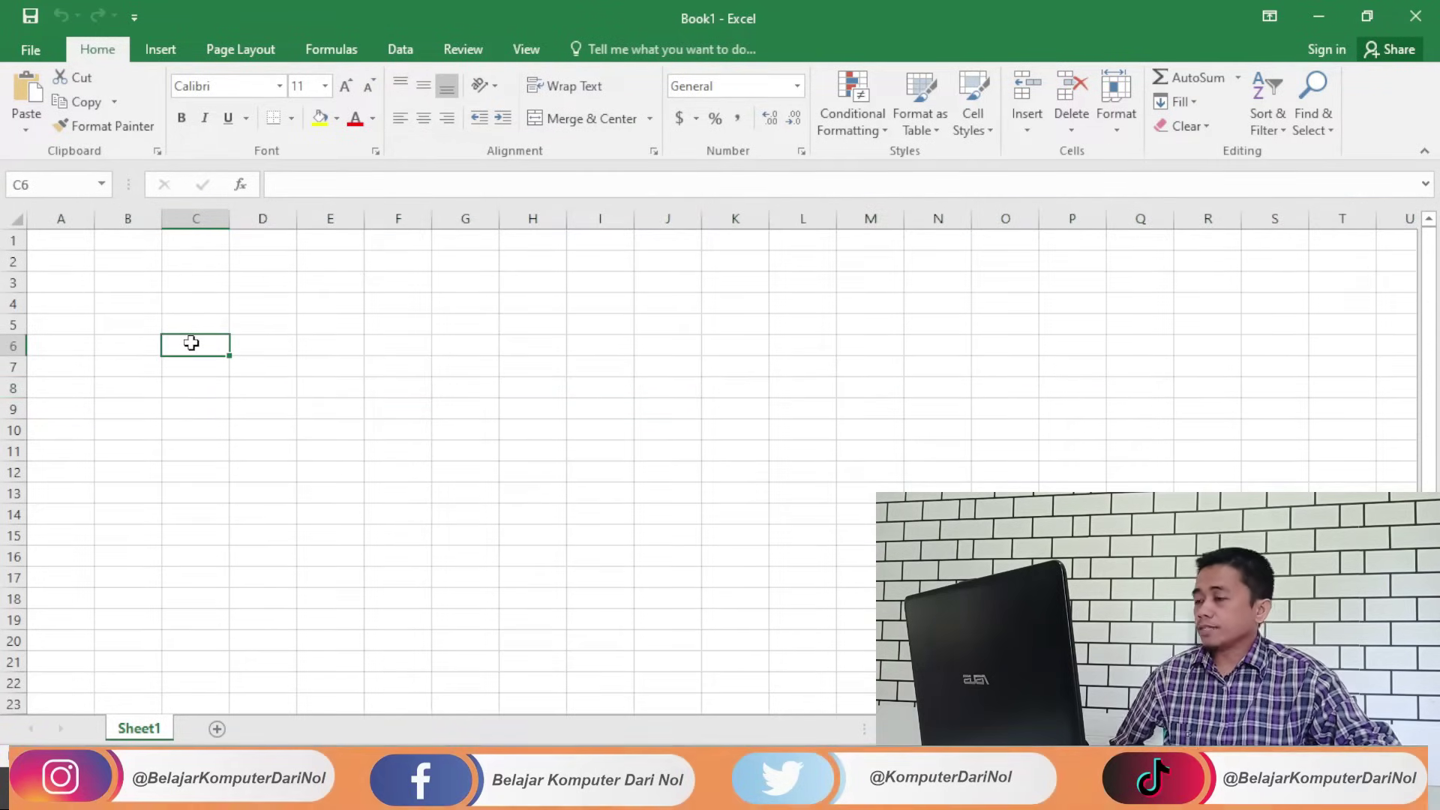
pyautogui.click(213, 299)
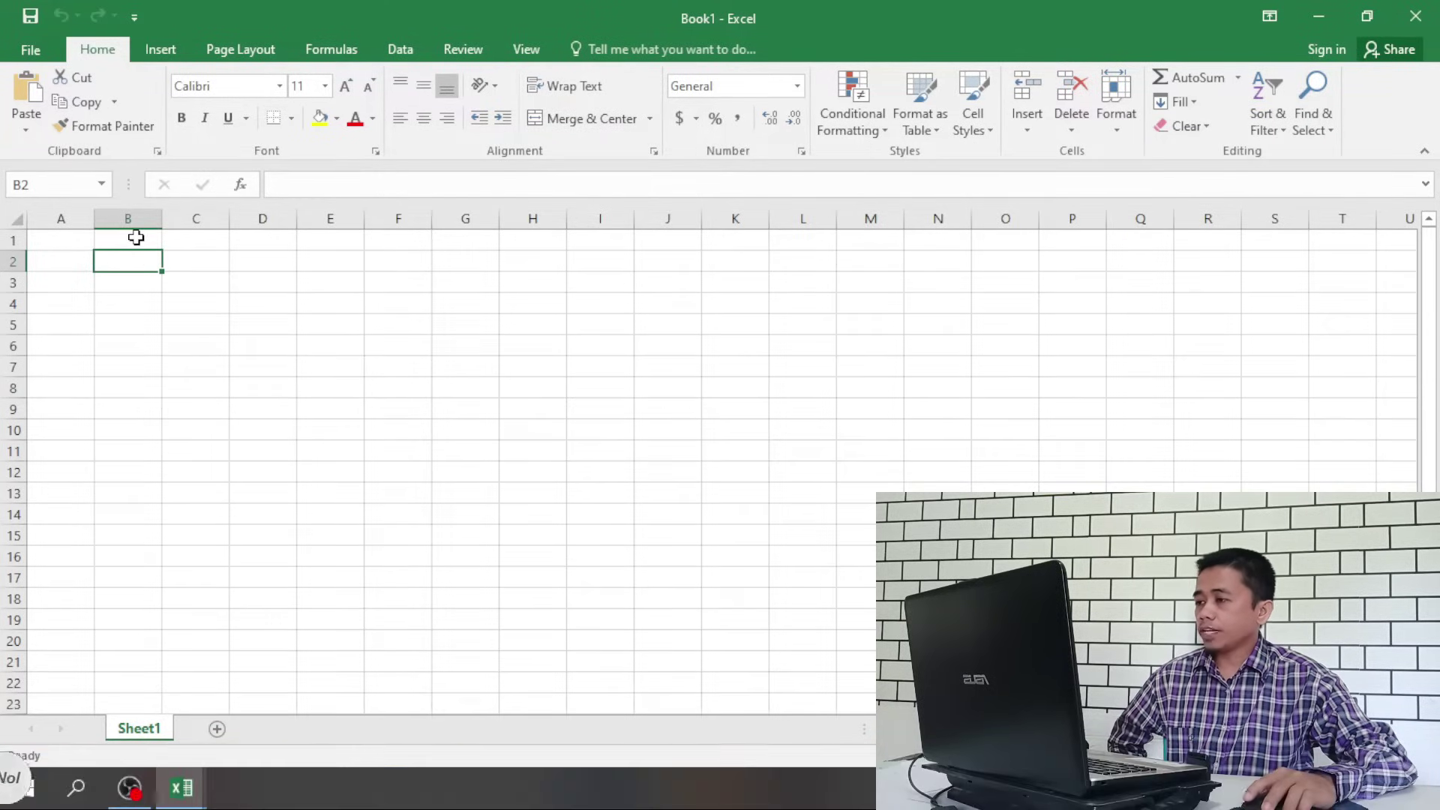
pyautogui.click(665, 301)
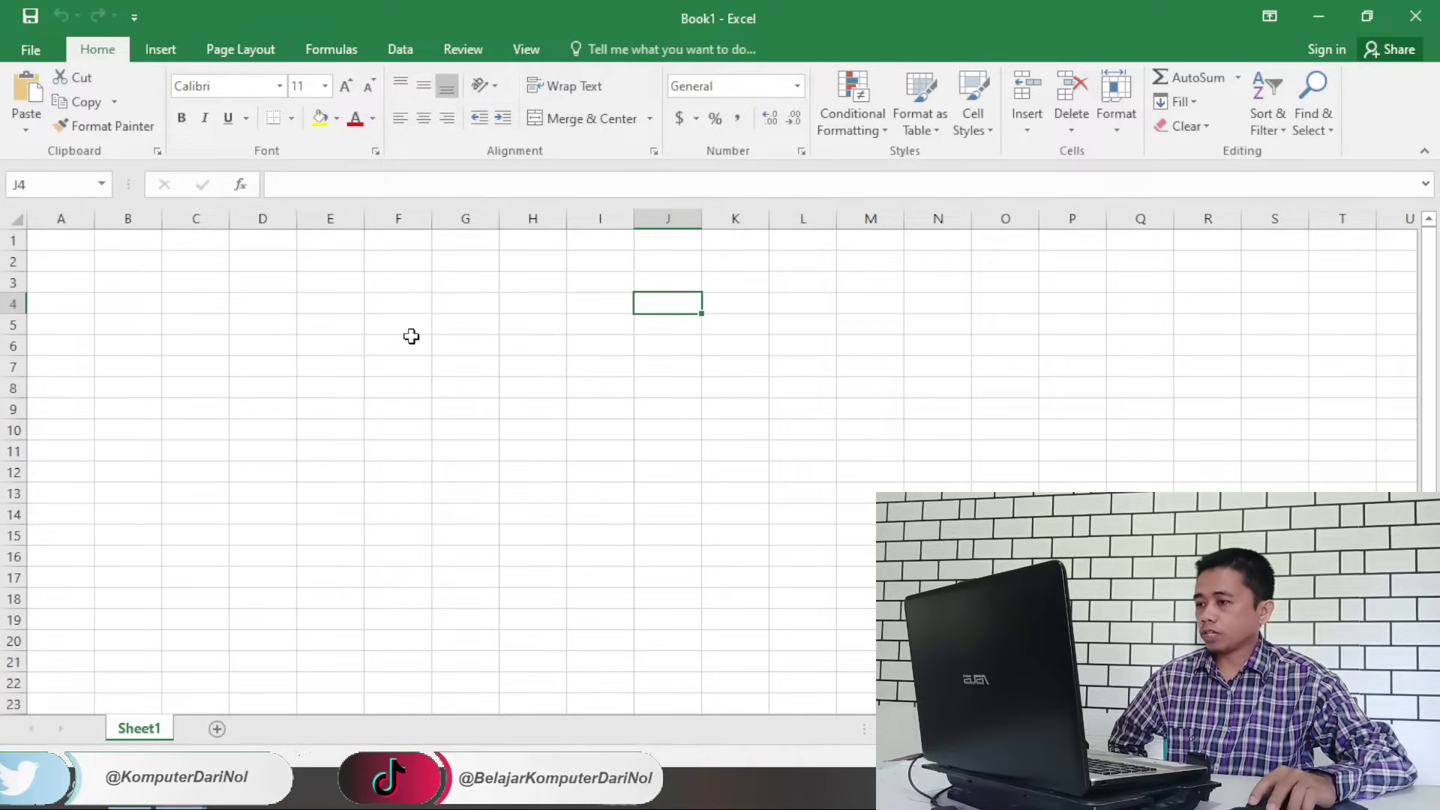
pyautogui.click(334, 339)
pyautogui.click(569, 369)
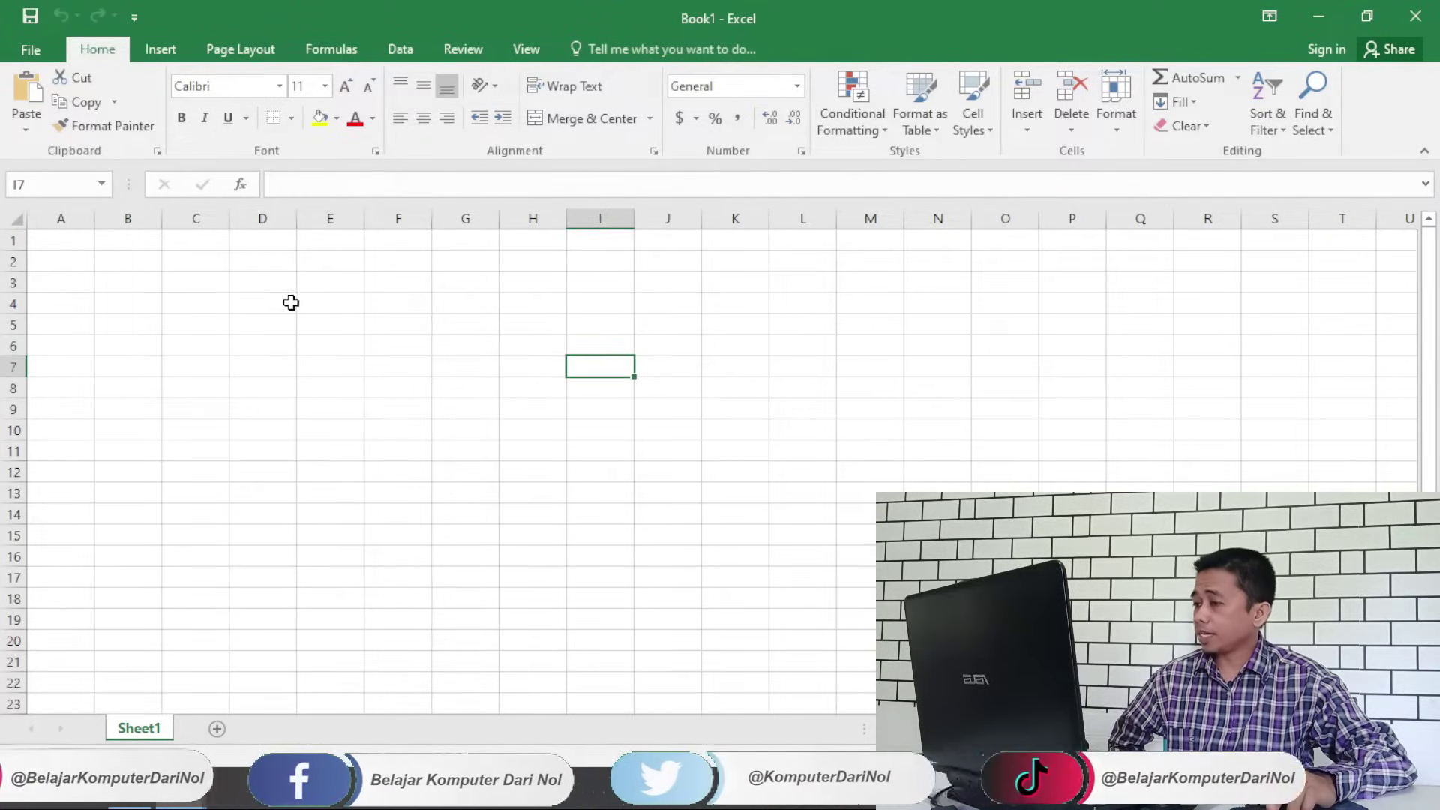
pyautogui.click(354, 301)
pyautogui.click(385, 291)
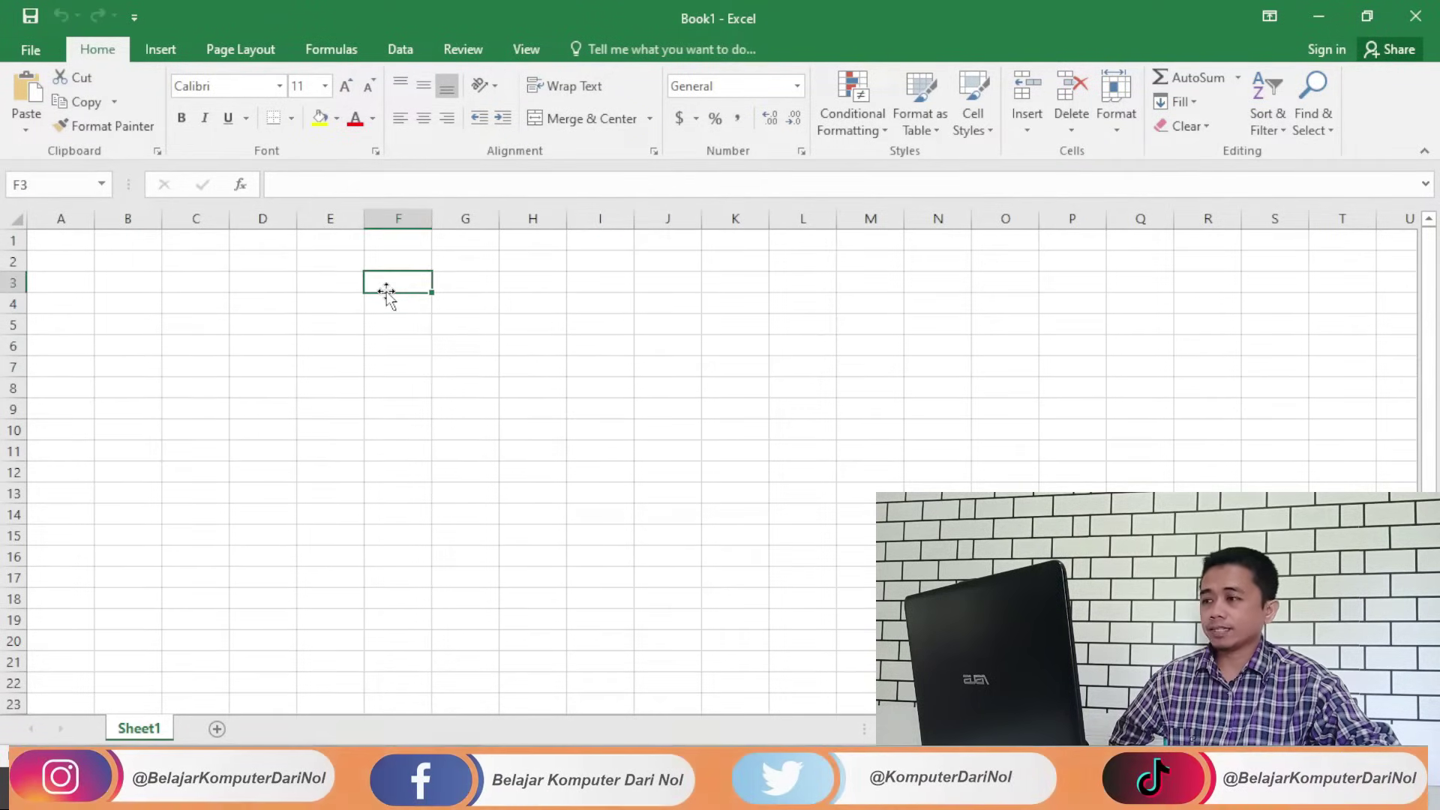
pyautogui.click(323, 264)
pyautogui.click(136, 246)
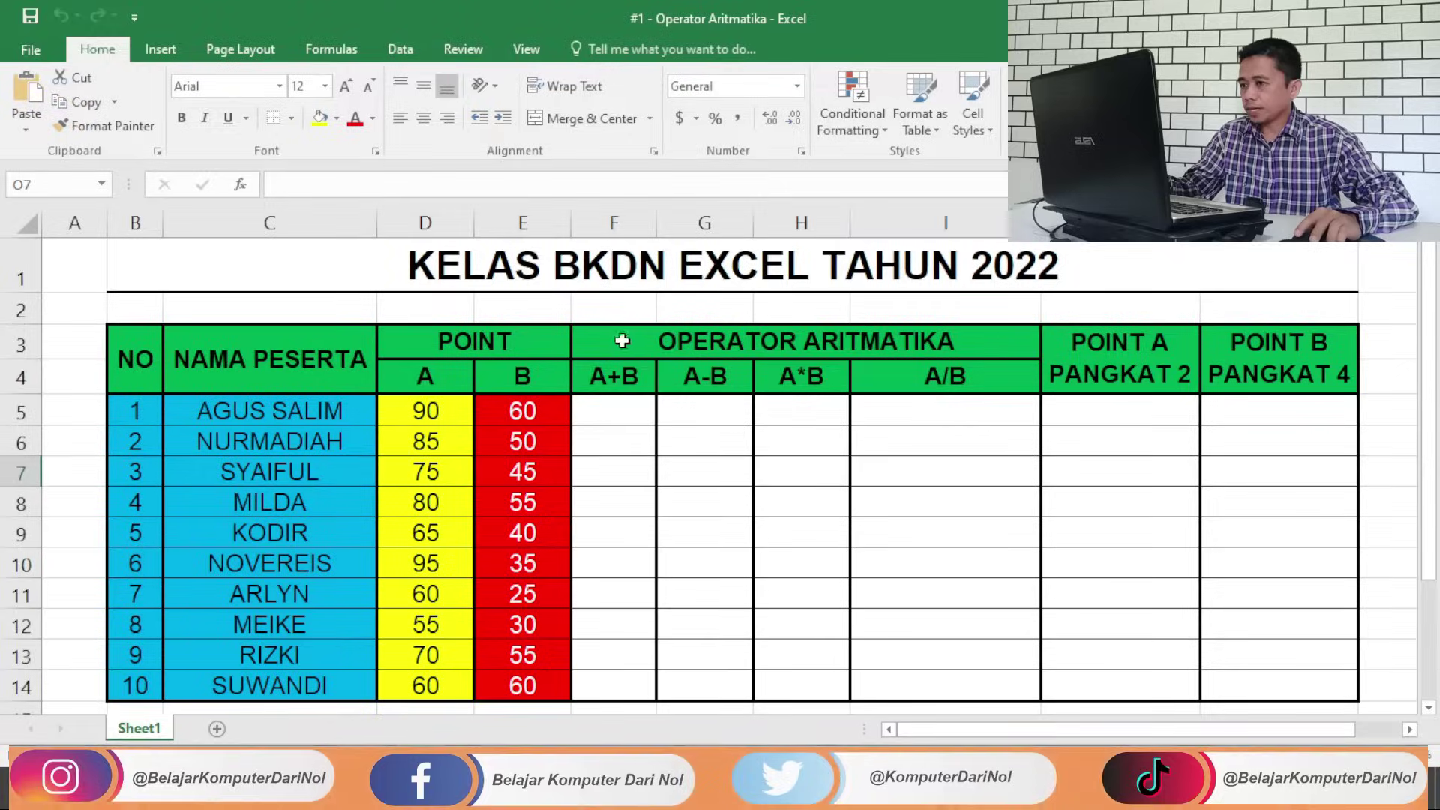
# Step: Enter the title 'KELAS BKDN EXCEL TAHUN 2022' in Book1
pyautogui.click(112, 660)
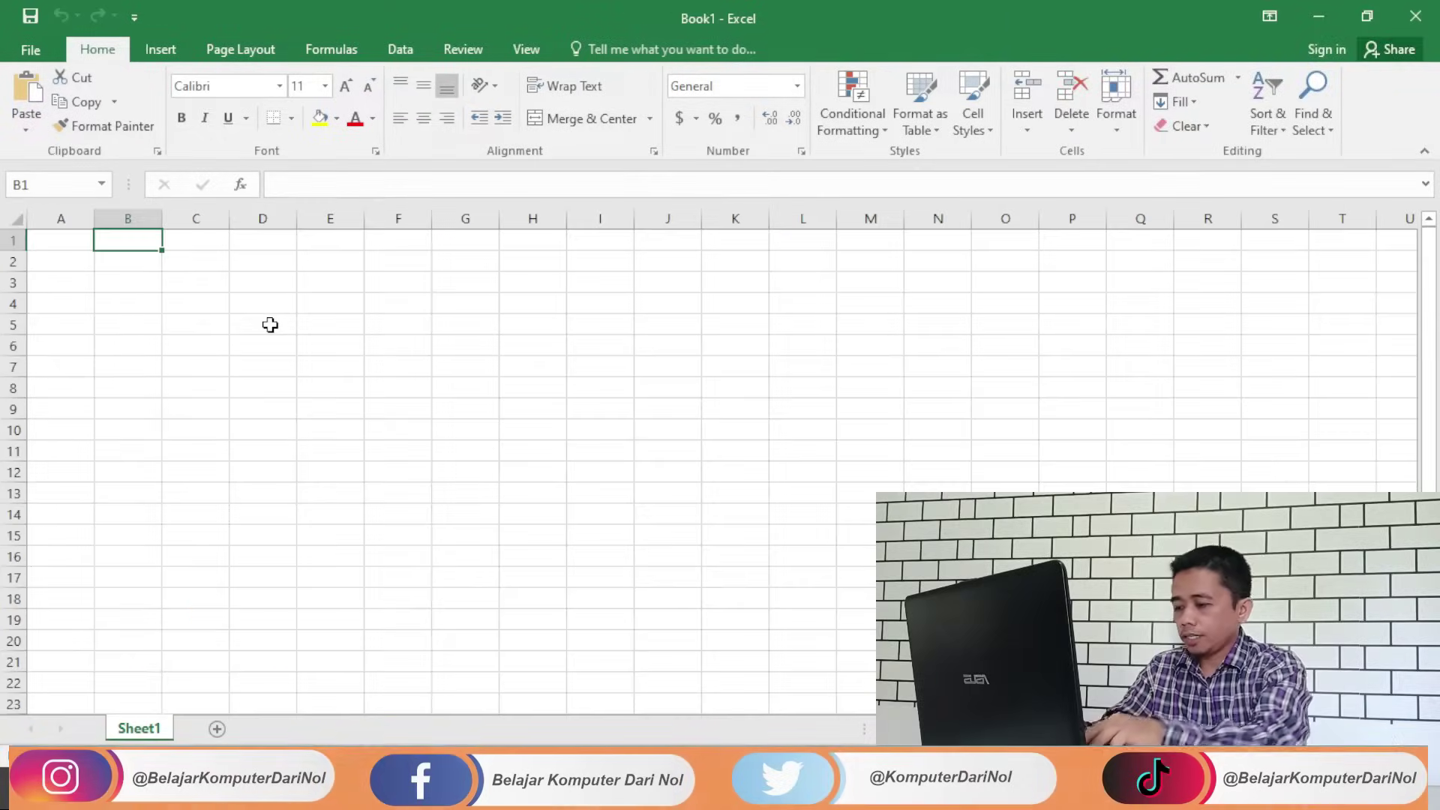
pyautogui.write('KELAS BKDN EXCEL TAHUN 2022')
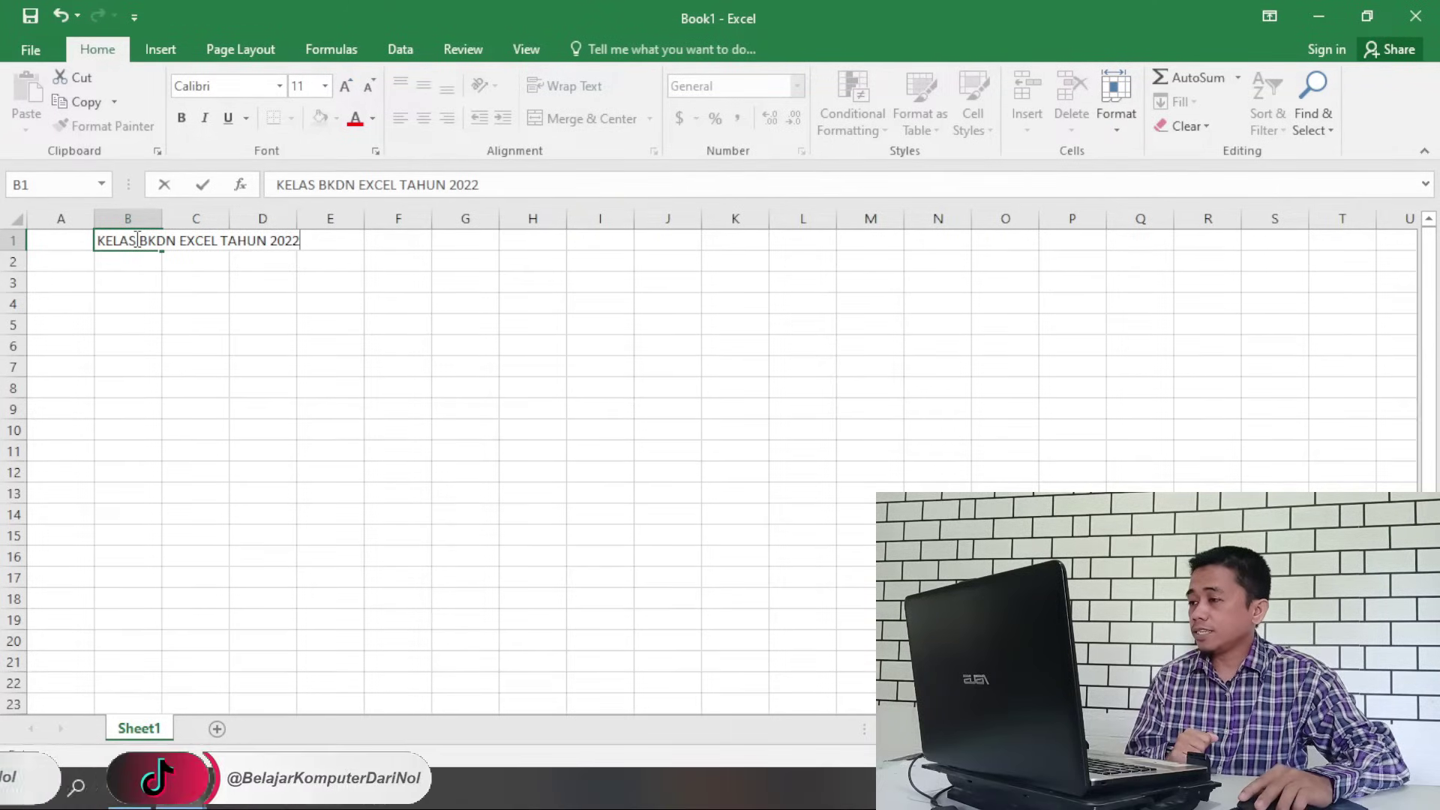
pyautogui.click(121, 280)
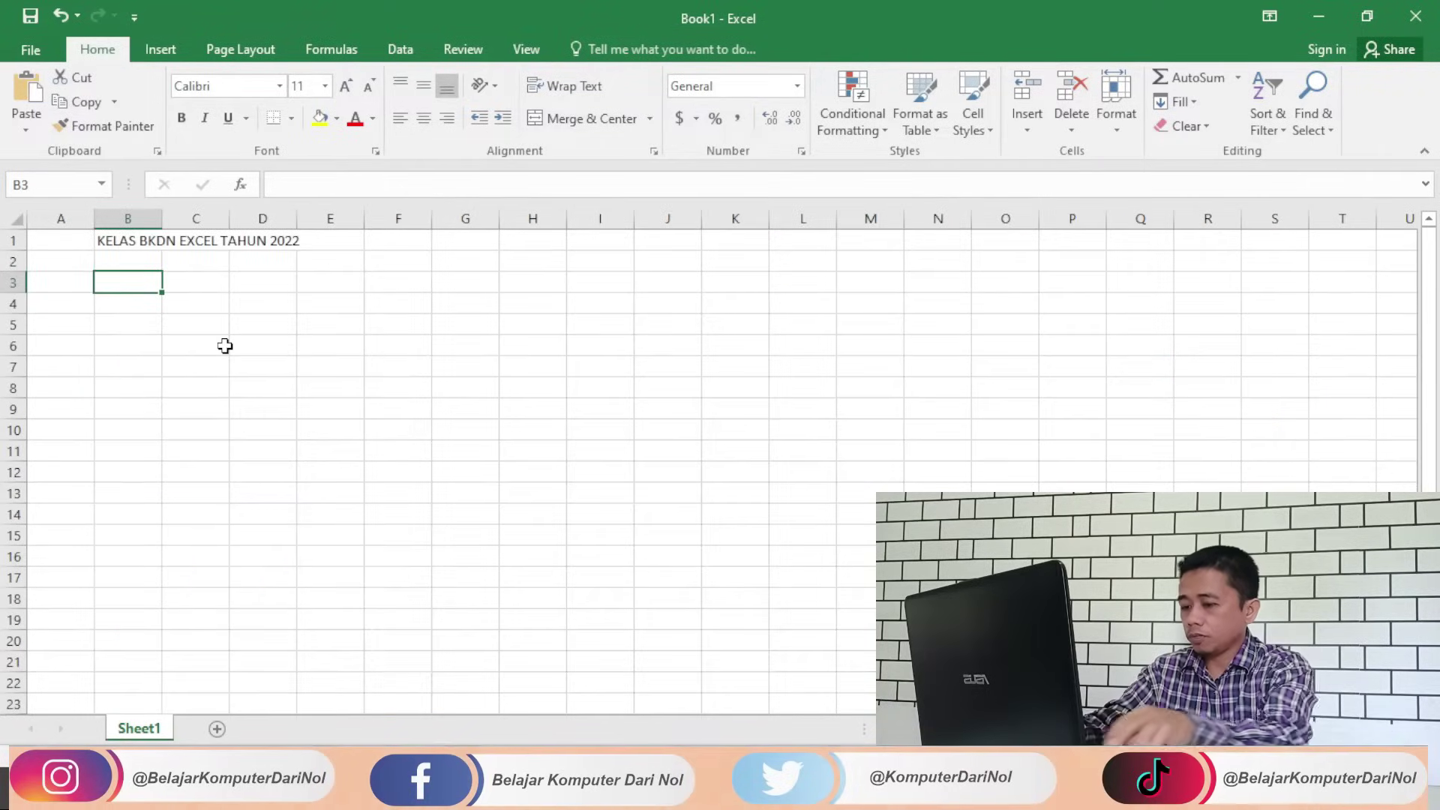
# Step: Enter the NO and NAMA PESERTA headers, then bring up the Operator Aritmatika reference workbook
pyautogui.write('NO')
pyautogui.press('Tab')
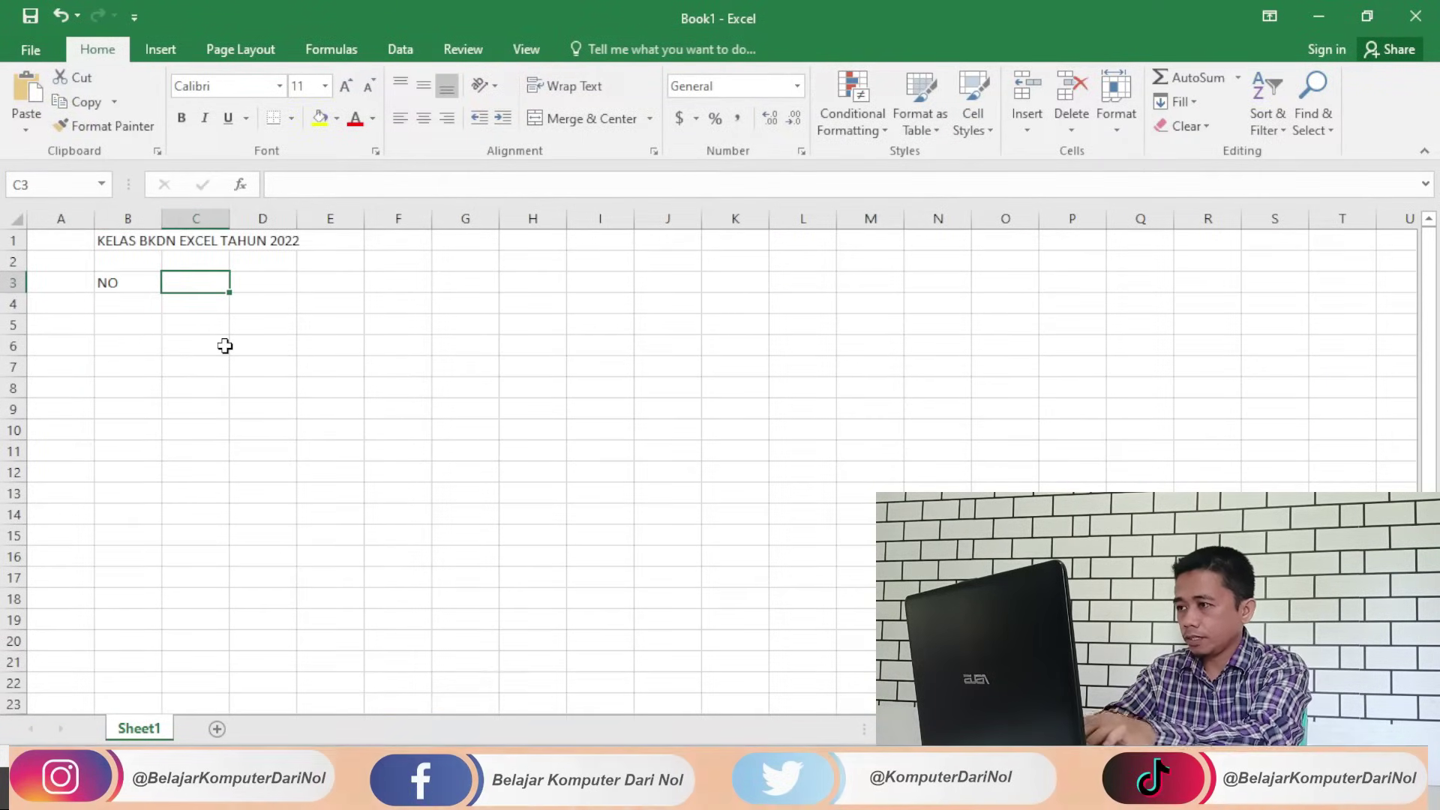
pyautogui.write('NAMA PESE')
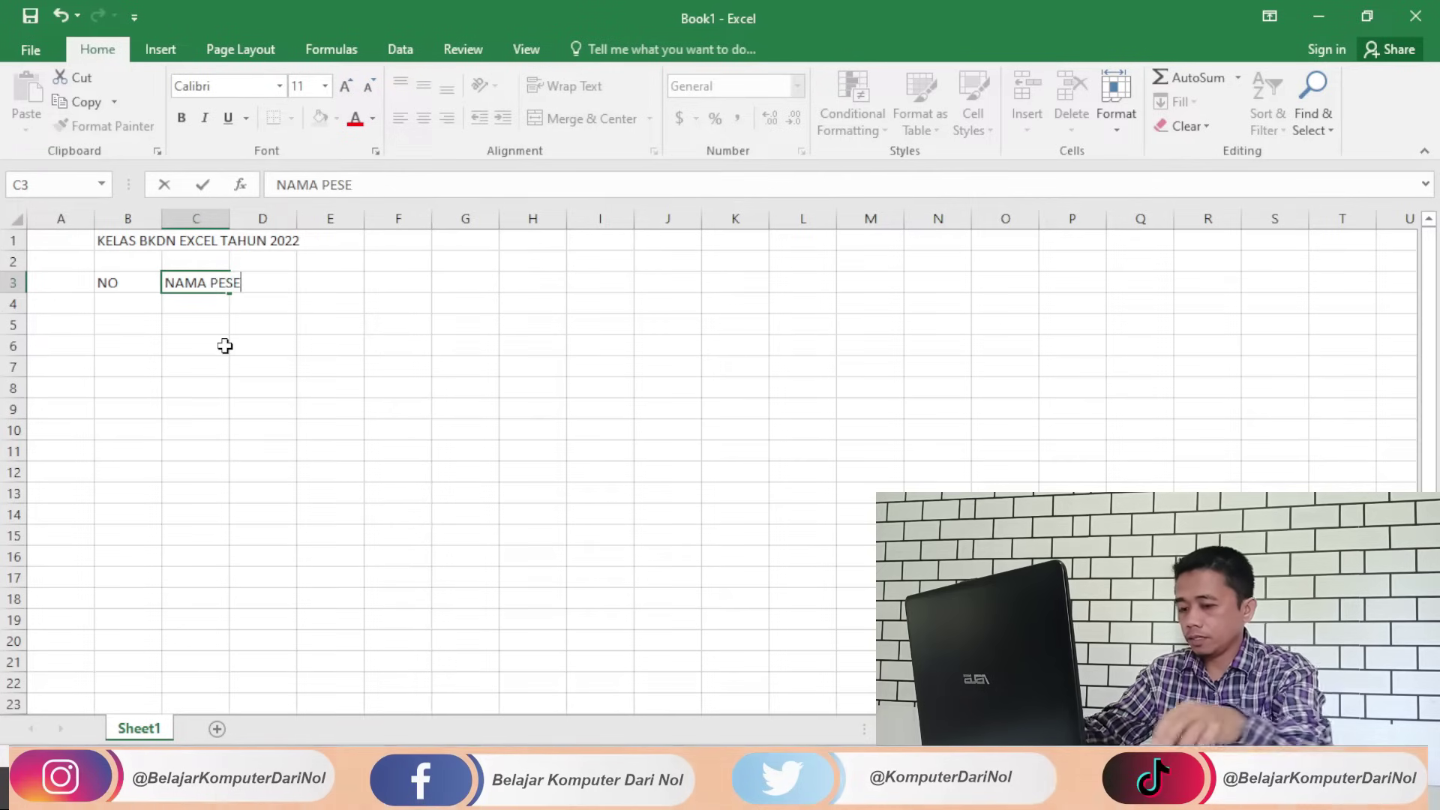
pyautogui.write('RTA')
pyautogui.press('Tab')
pyautogui.click(341, 679)
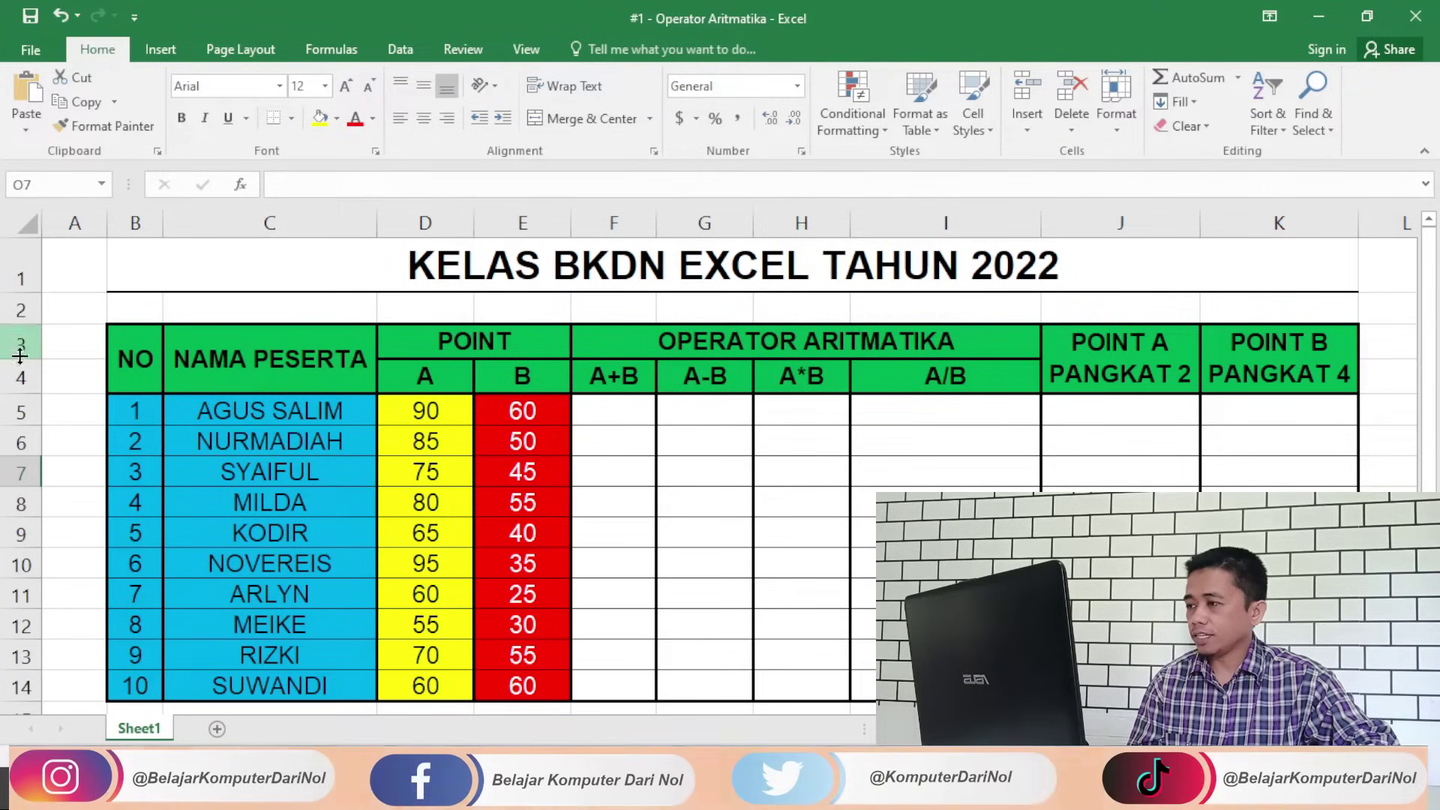
# Step: Inspect the example's B sub-header and merged POINT header, then return to Book1 at D4
pyautogui.click(499, 377)
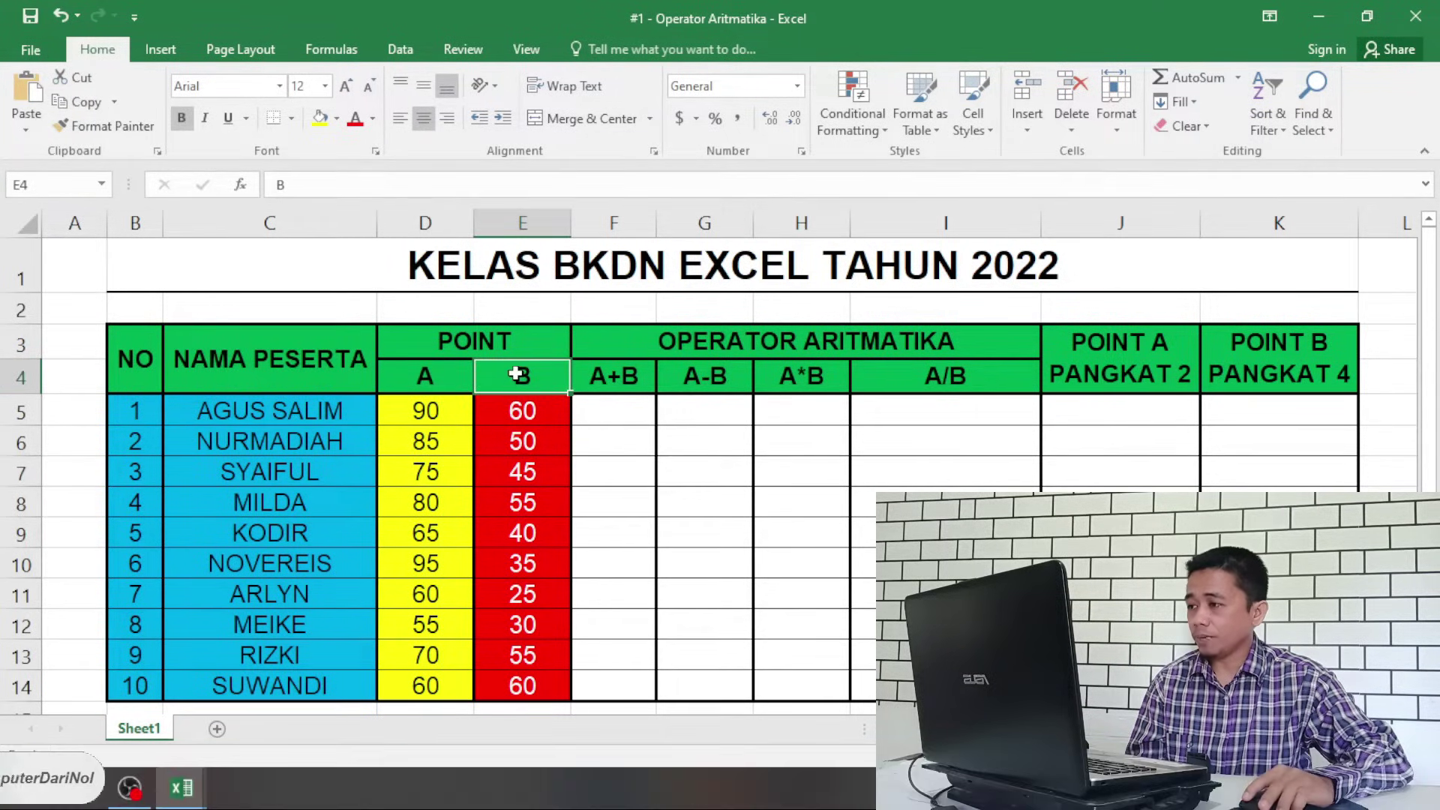
pyautogui.click(461, 339)
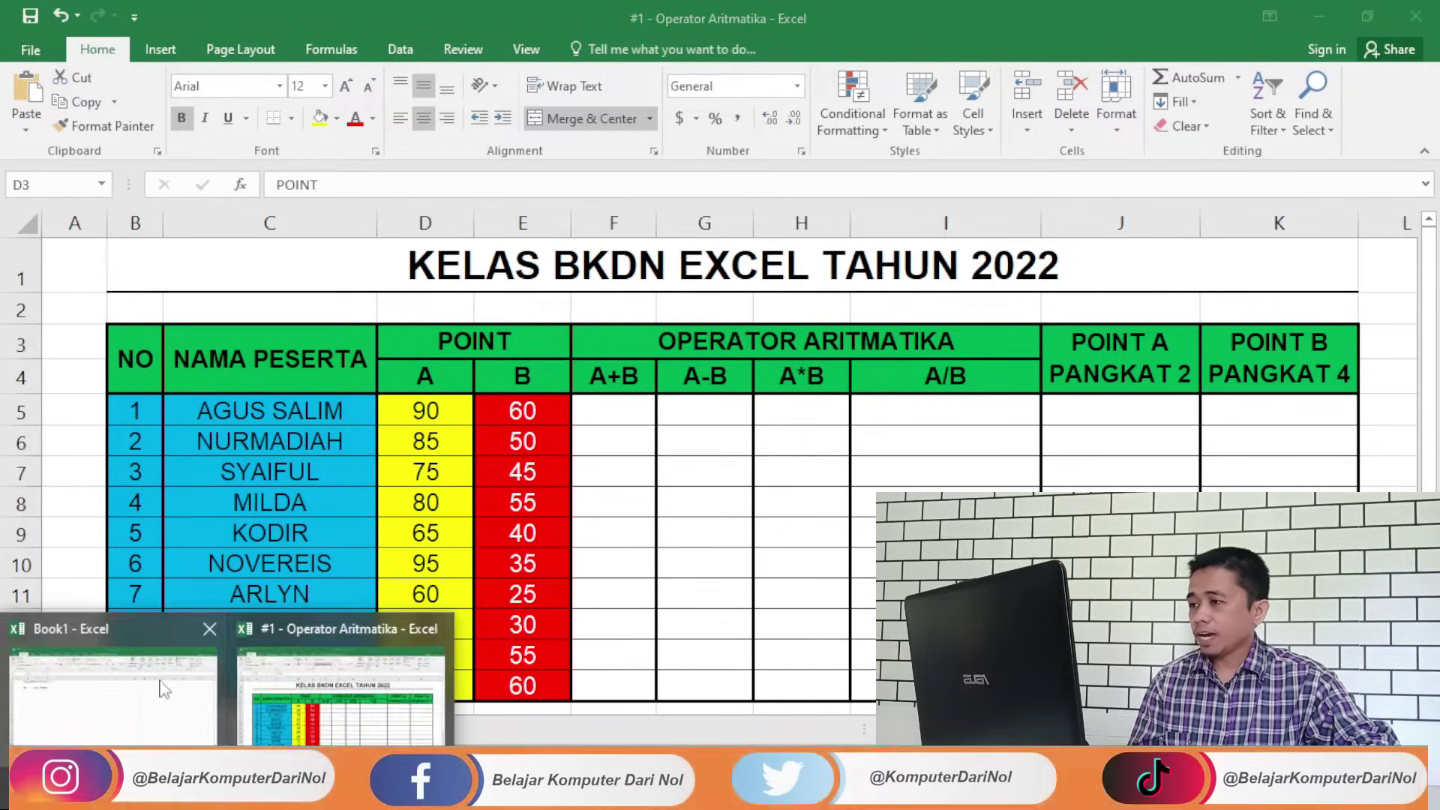
pyautogui.click(162, 686)
pyautogui.click(261, 307)
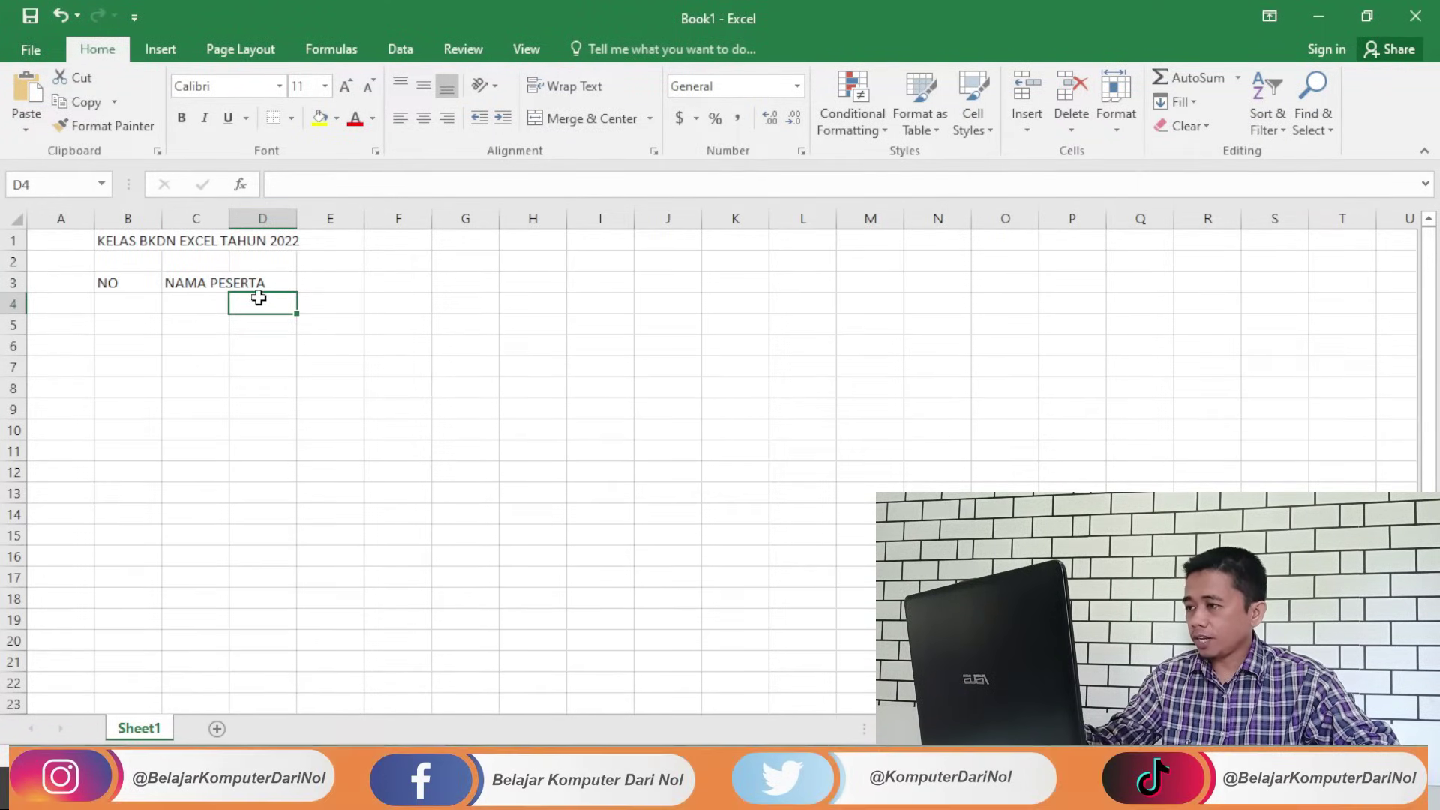
# Step: Enter sub-headers A in D4 and B in E4, and POINT in D3
pyautogui.write('A')
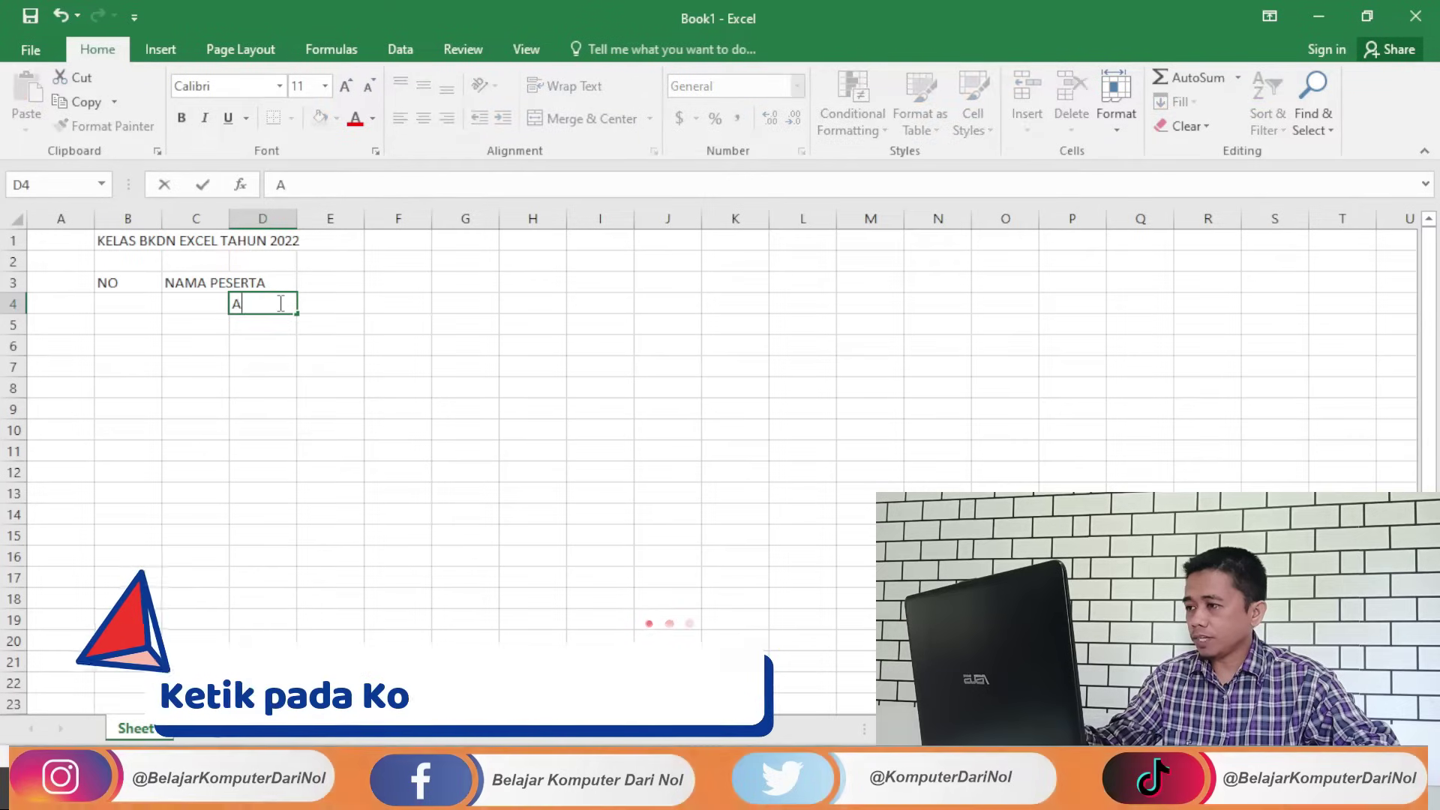
pyautogui.click(329, 304)
pyautogui.write('B')
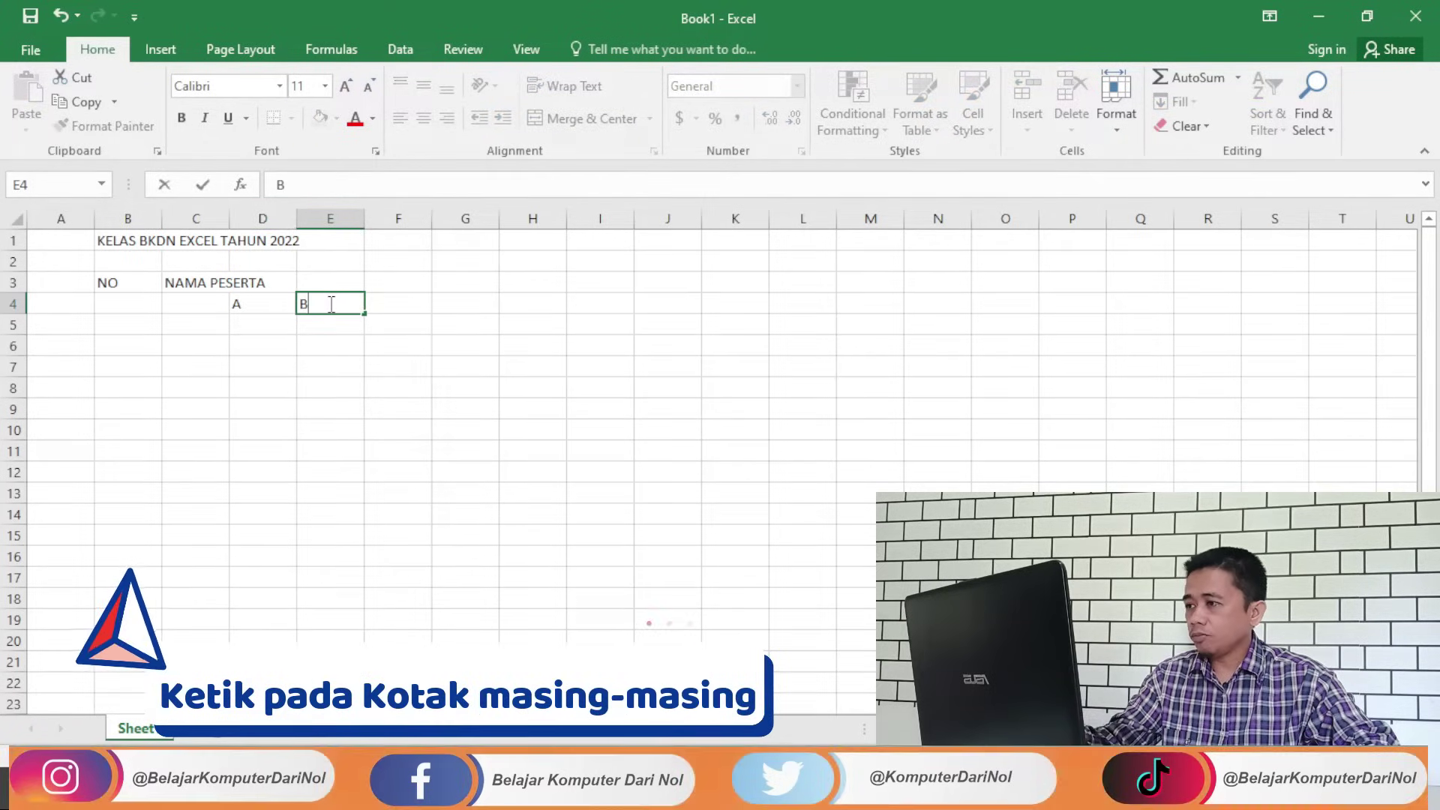
pyautogui.click(265, 279)
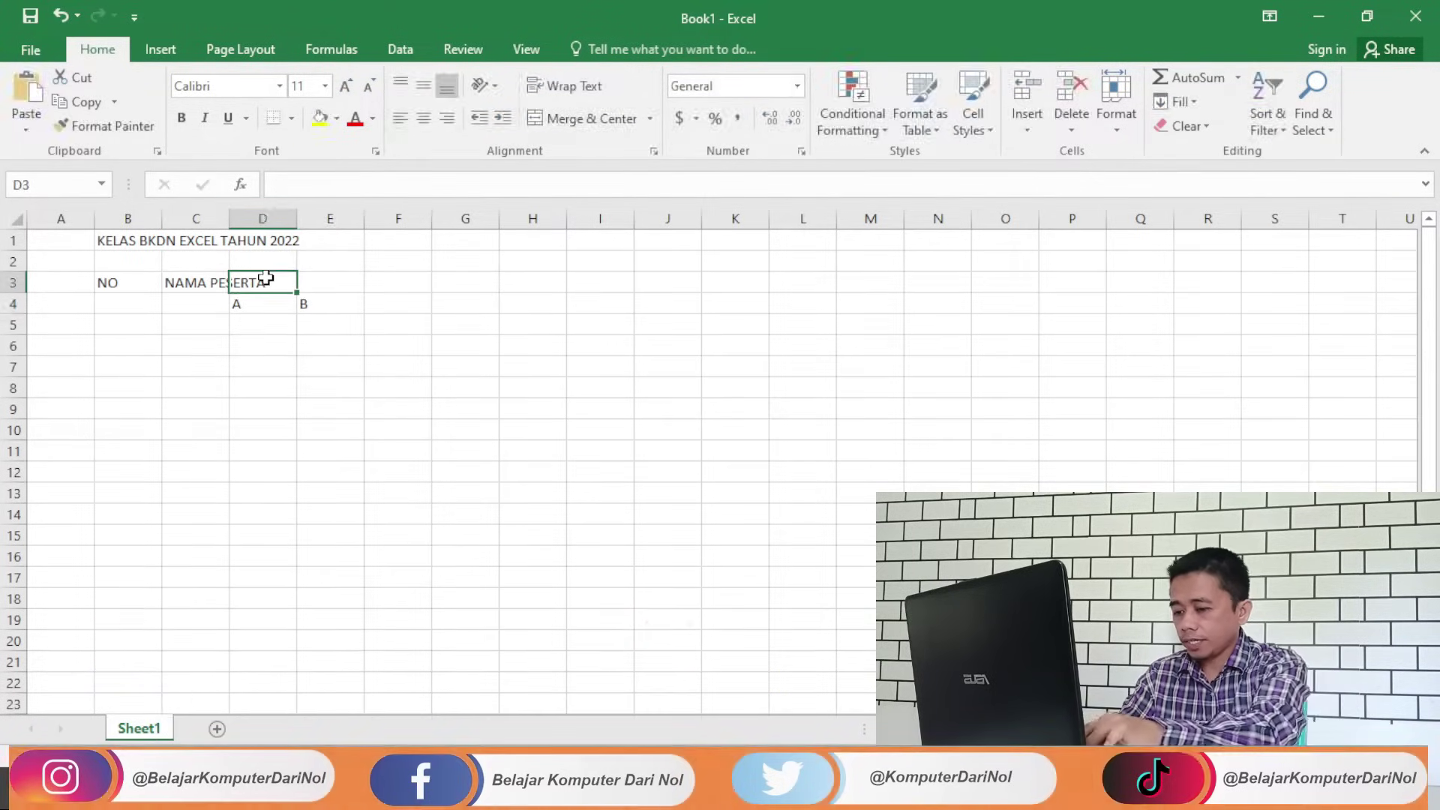
pyautogui.write('POINT')
pyautogui.click(281, 304)
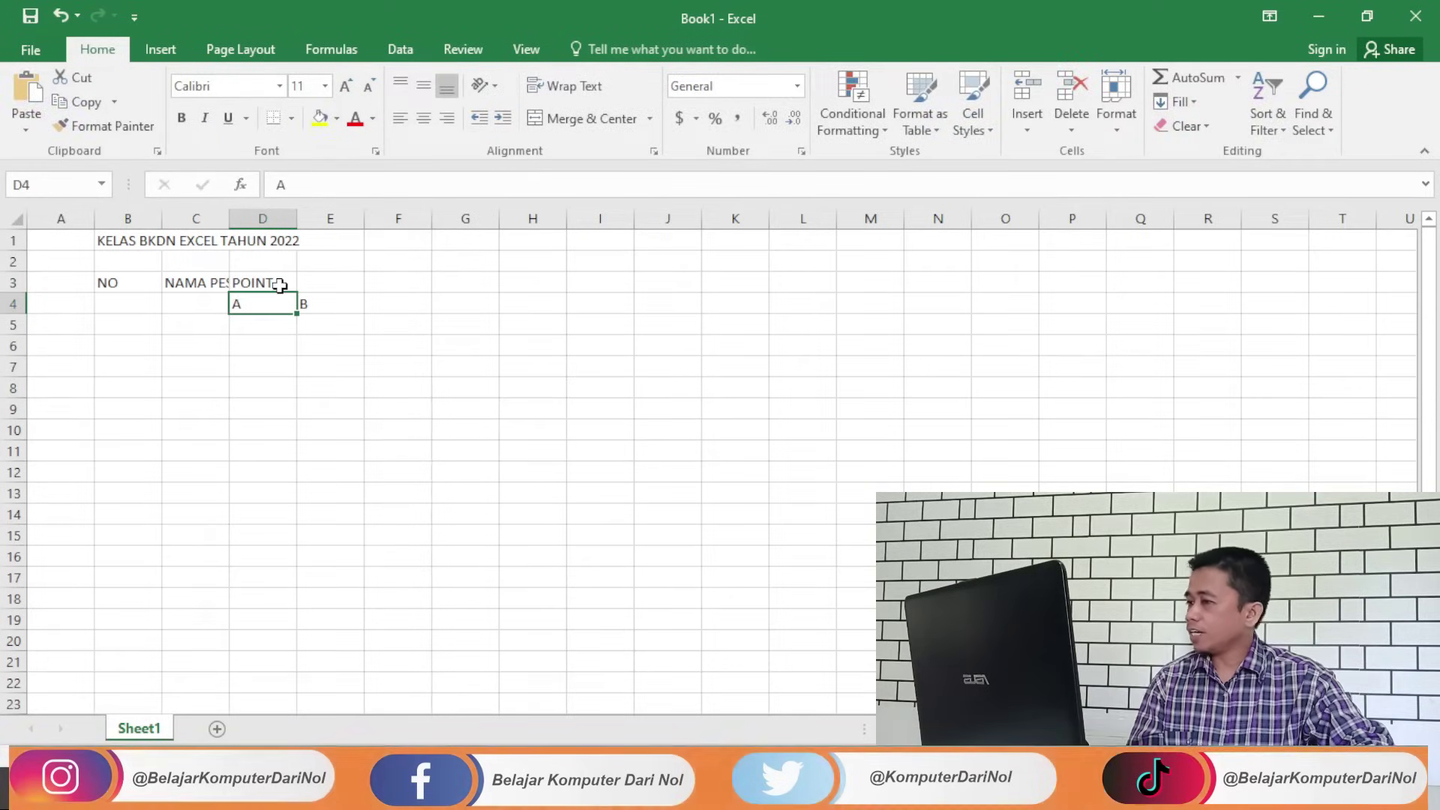
pyautogui.click(279, 285)
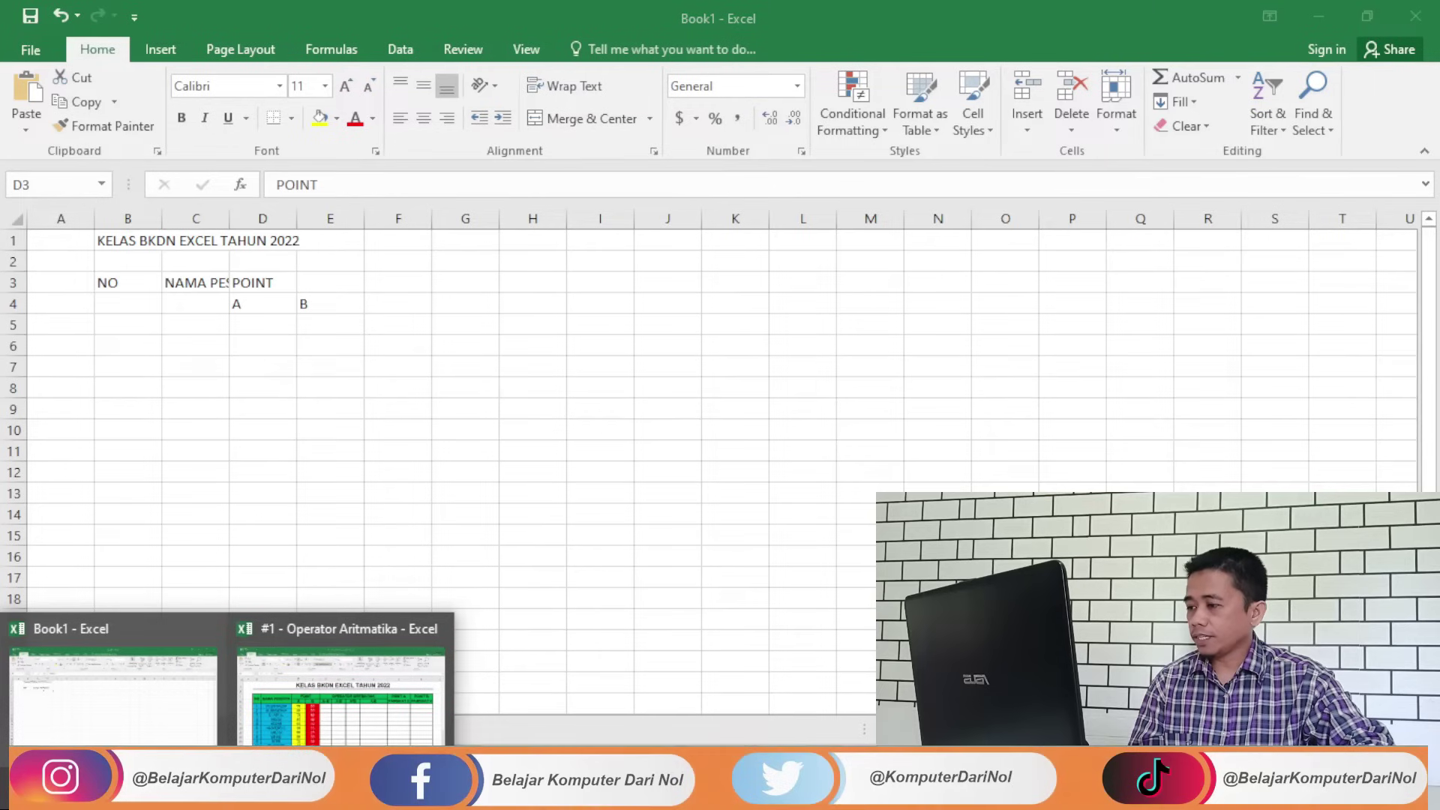
# Step: Review the example's A+B, A-B, A*B, A/B and OPERATOR ARITMATIKA headings, then return to Book1
pyautogui.click(330, 694)
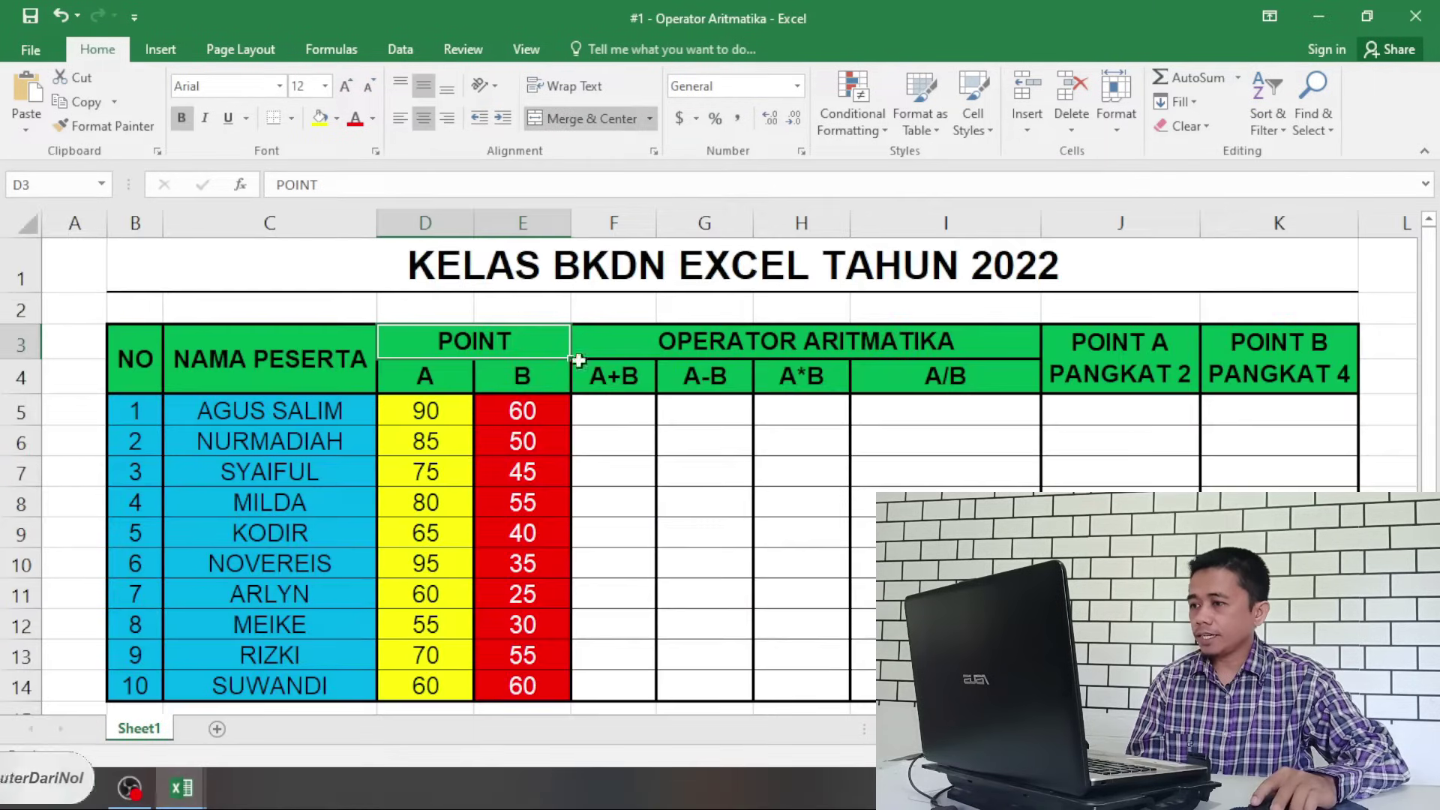
pyautogui.click(629, 376)
pyautogui.click(718, 380)
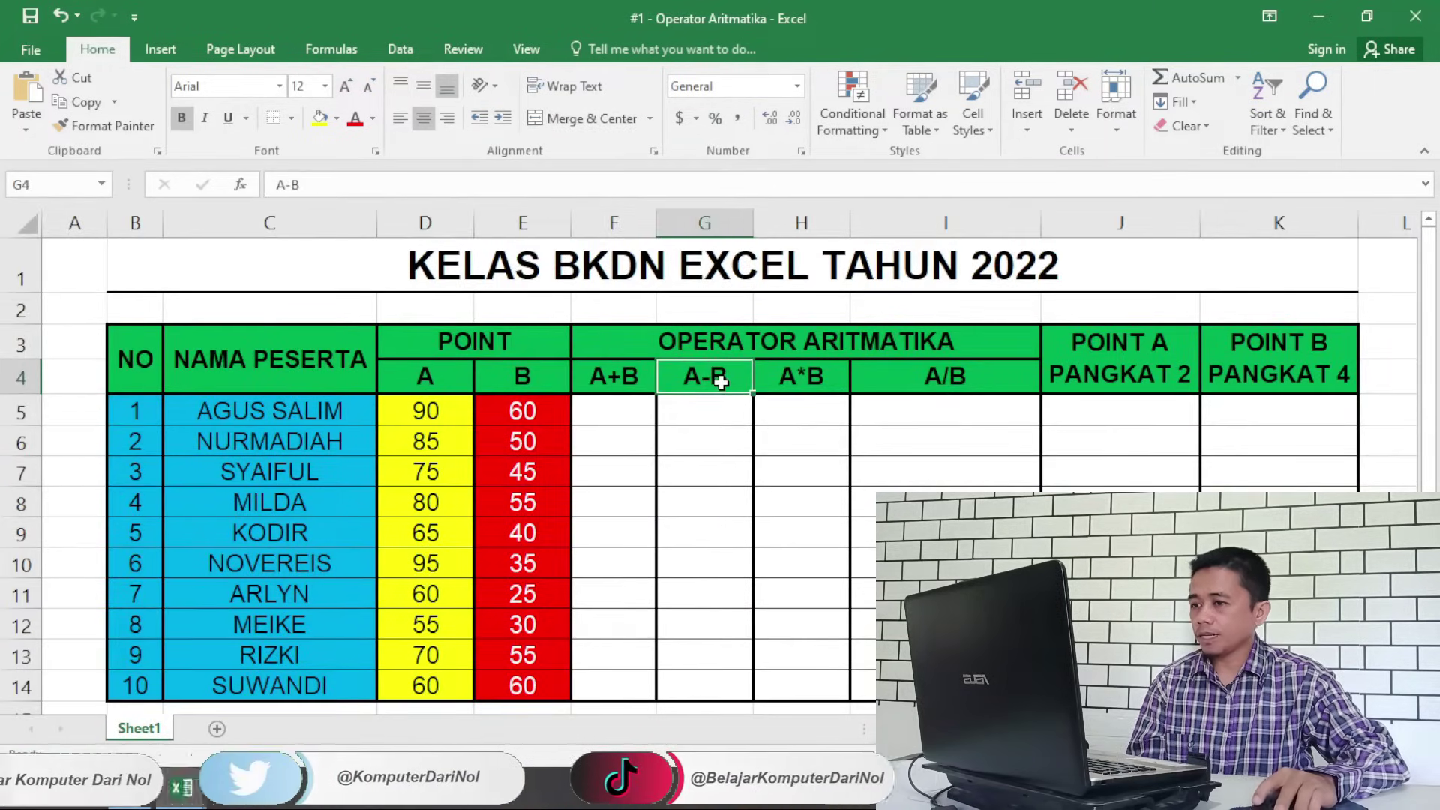
pyautogui.click(801, 379)
pyautogui.click(960, 374)
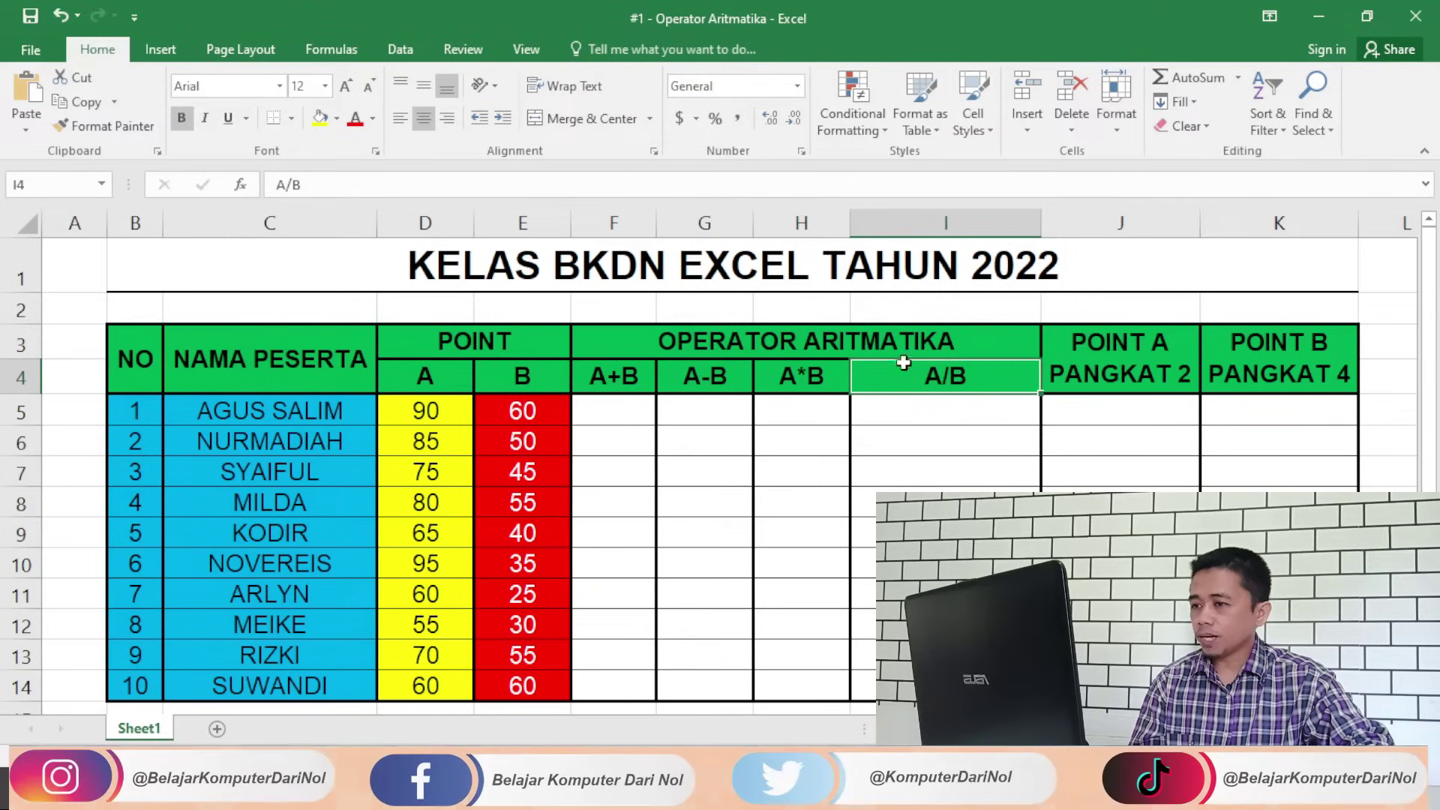
pyautogui.click(885, 342)
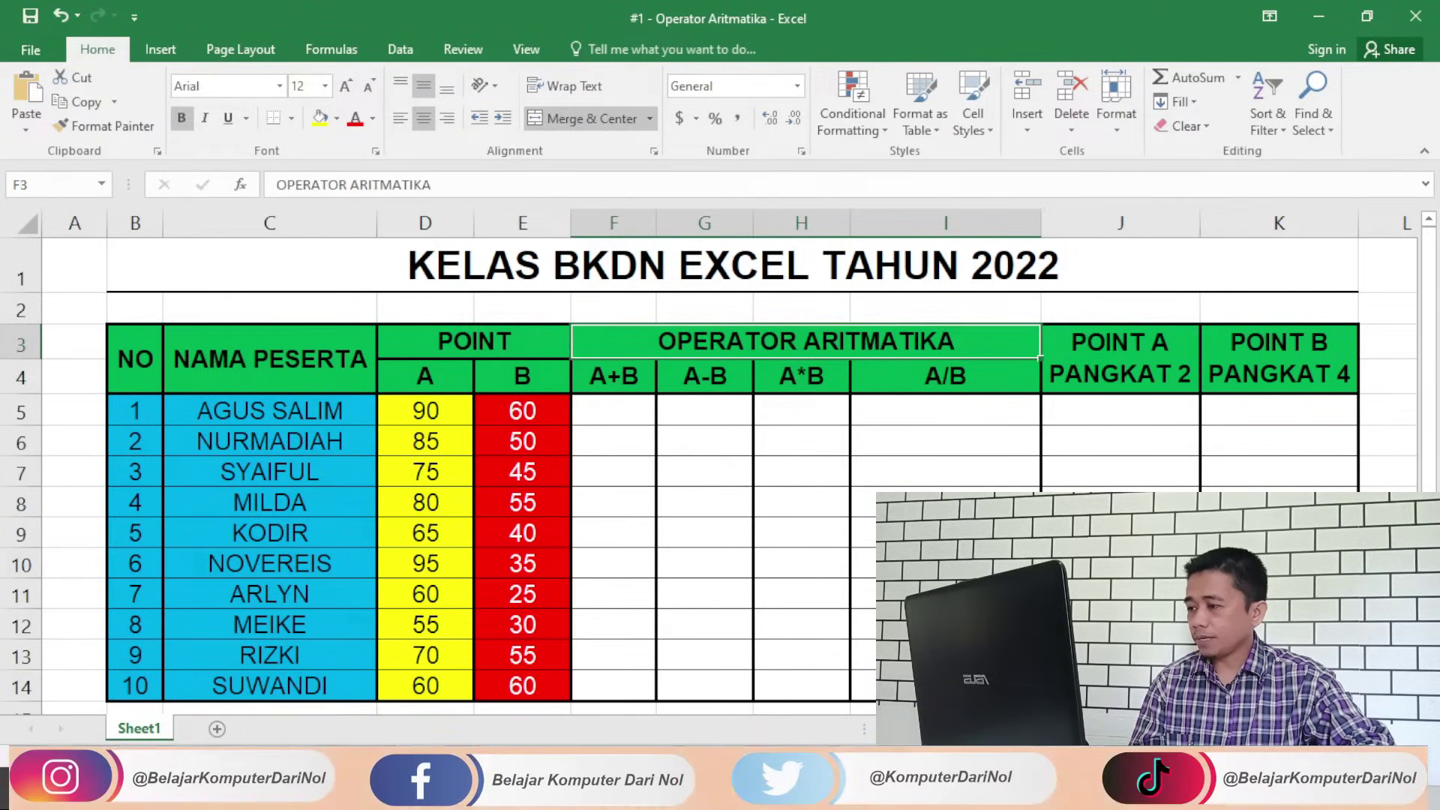
pyautogui.click(173, 690)
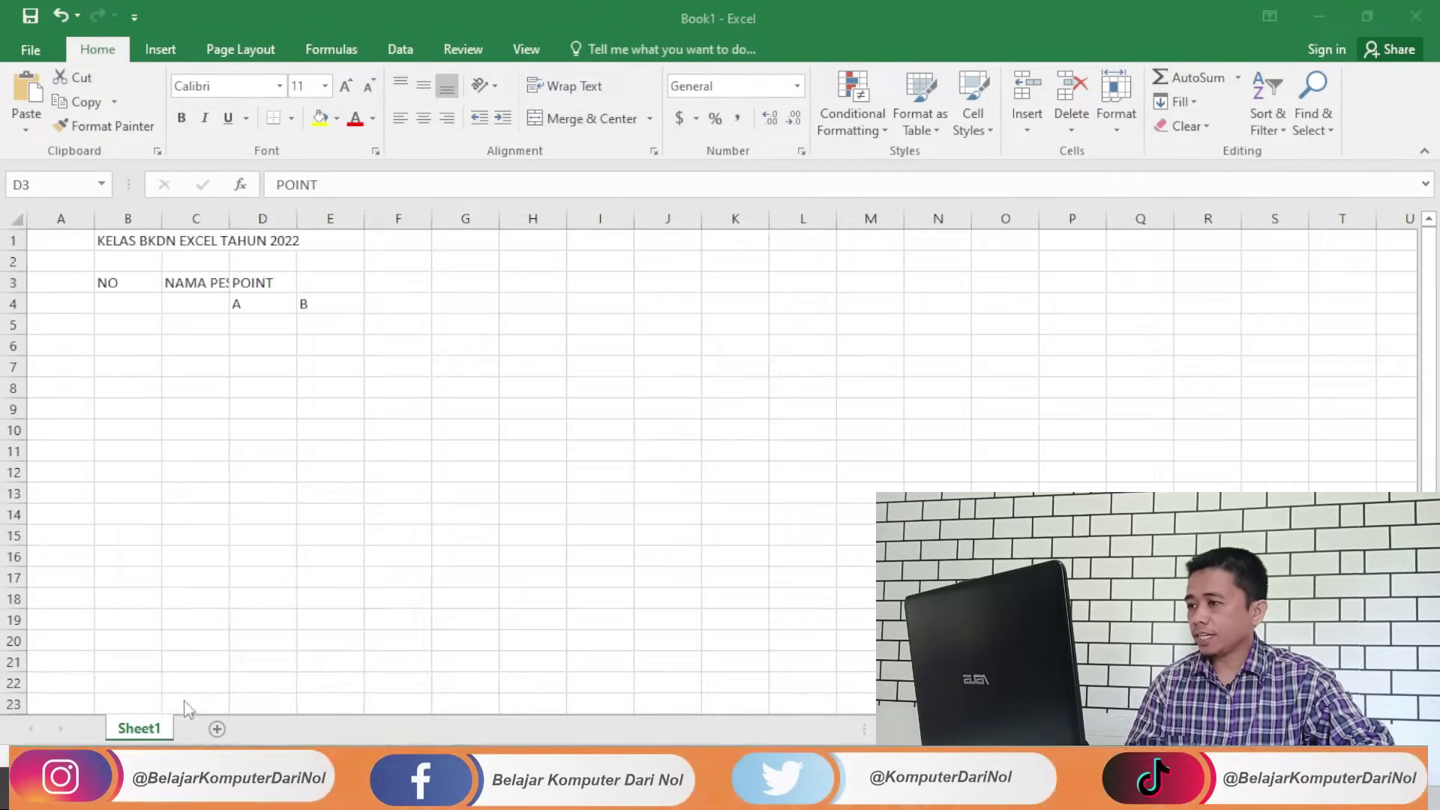
# Step: Enter the A+B heading in F4 and check the neighbouring cells
pyautogui.click(385, 309)
pyautogui.write('A+B')
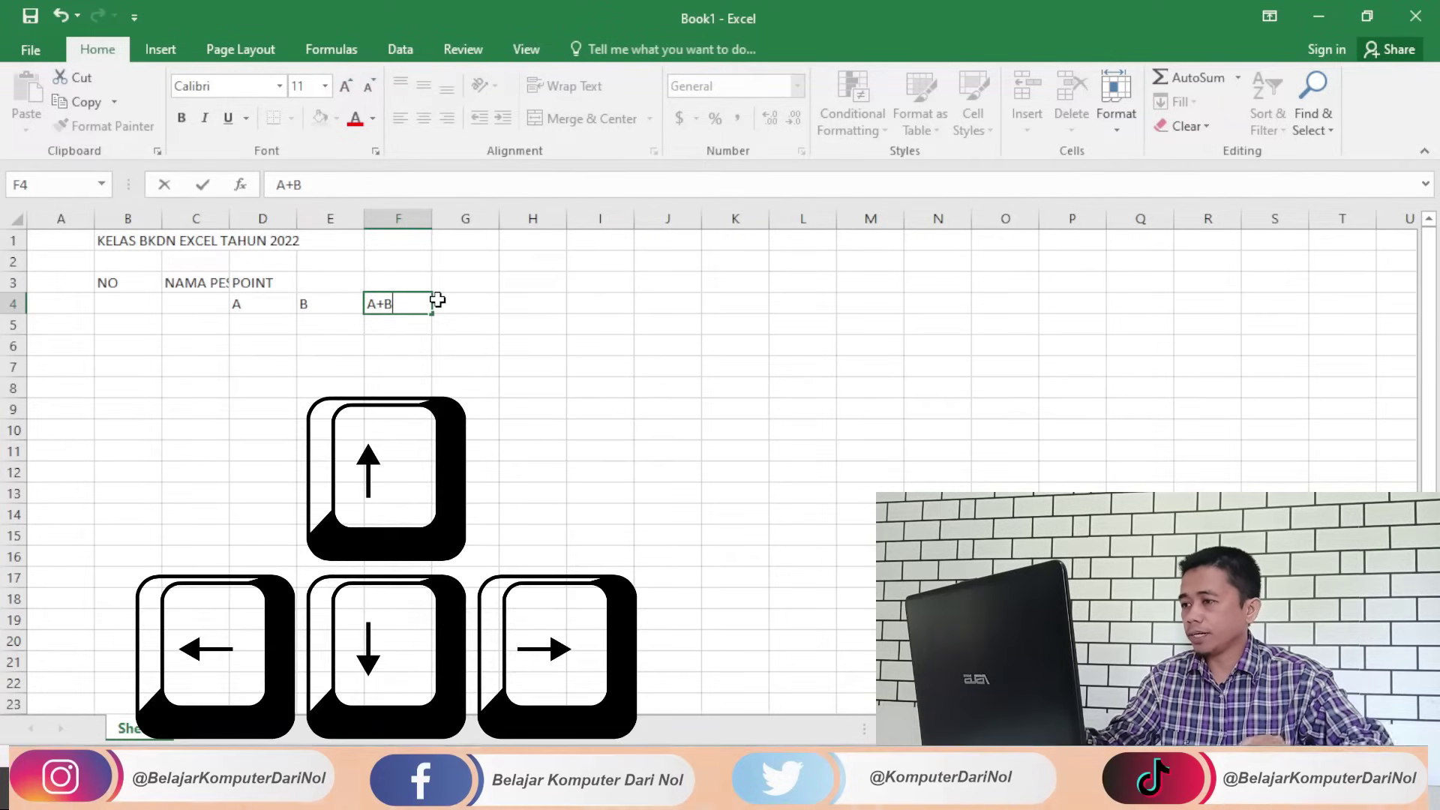
pyautogui.press('Right')
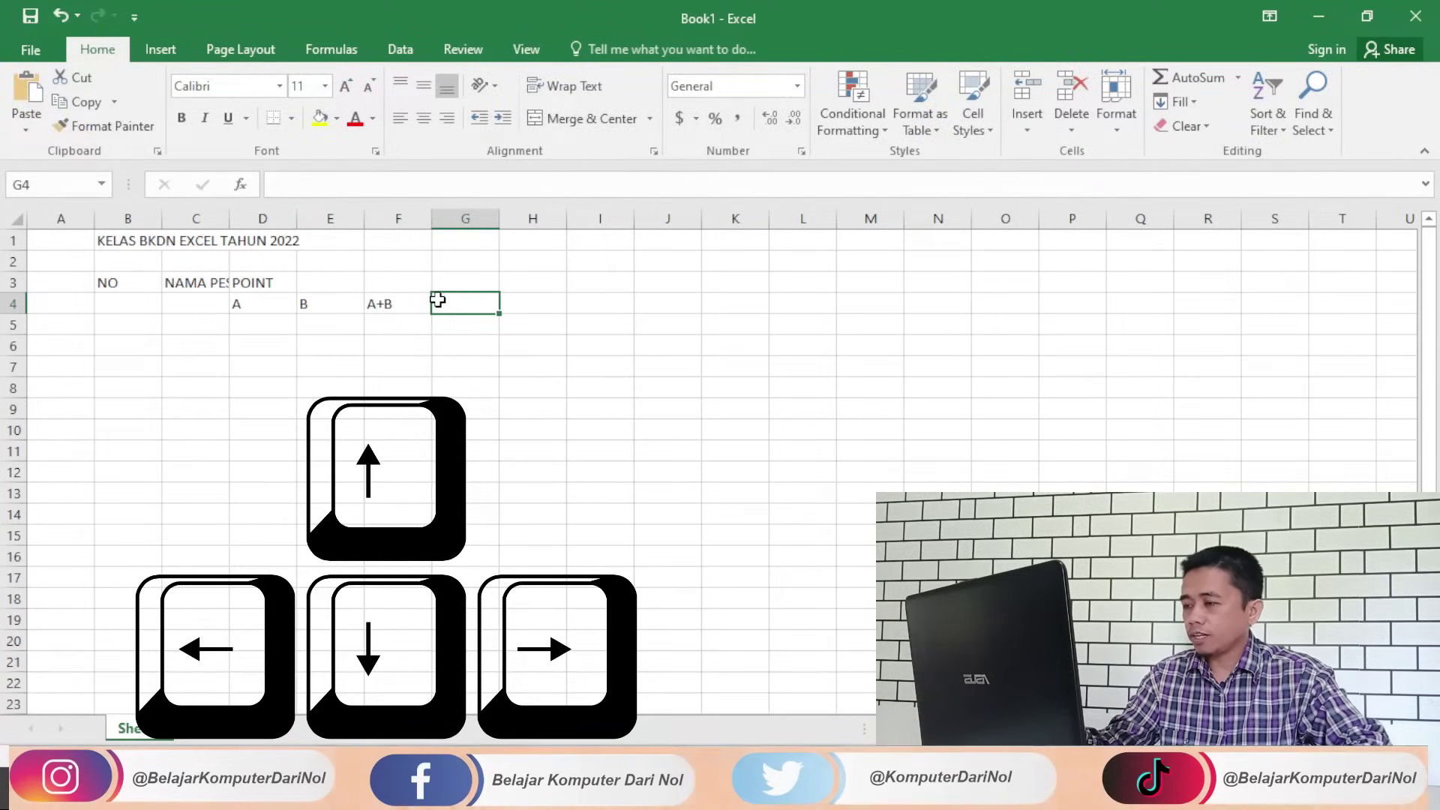
pyautogui.press('Left')
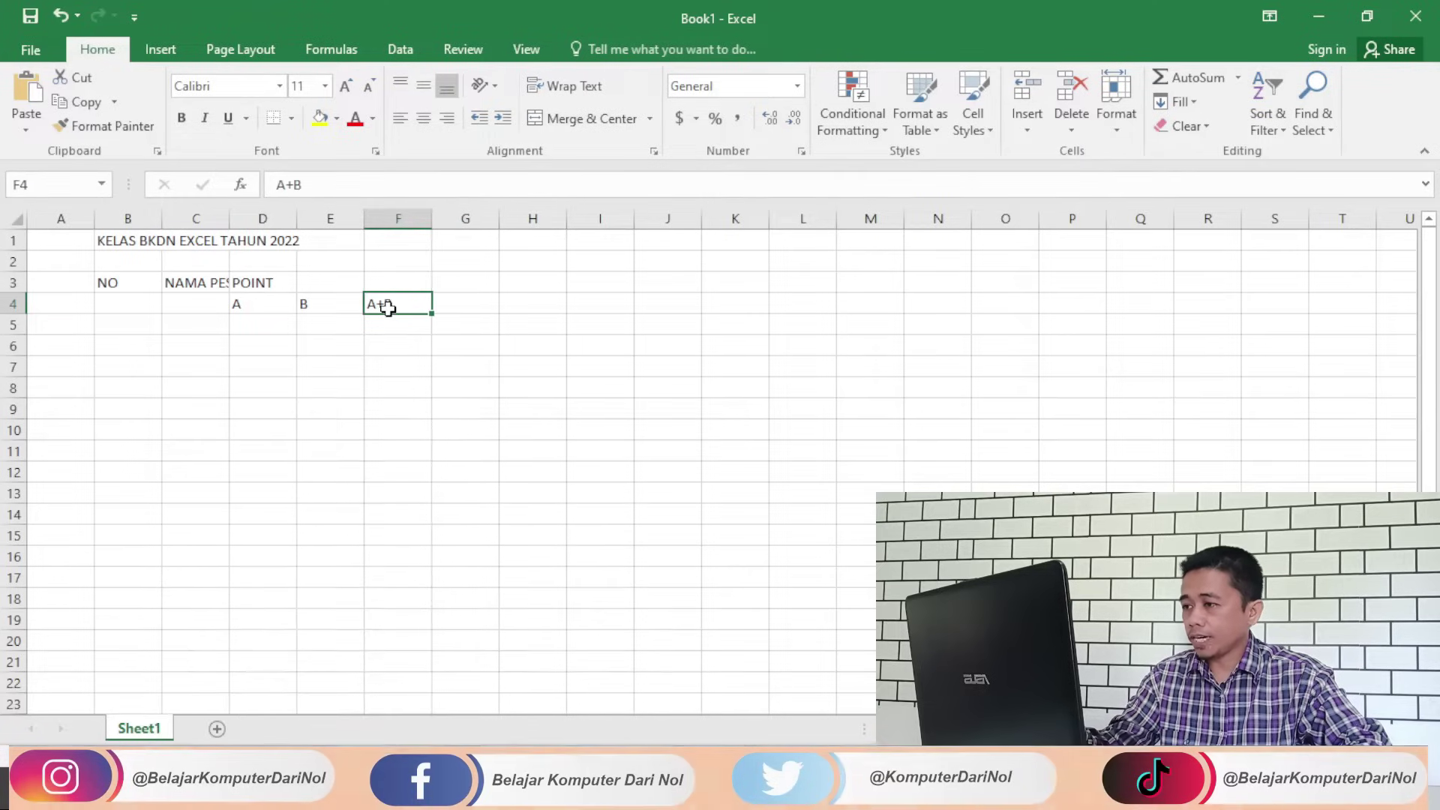
pyautogui.click(471, 303)
pyautogui.click(534, 306)
pyautogui.click(535, 324)
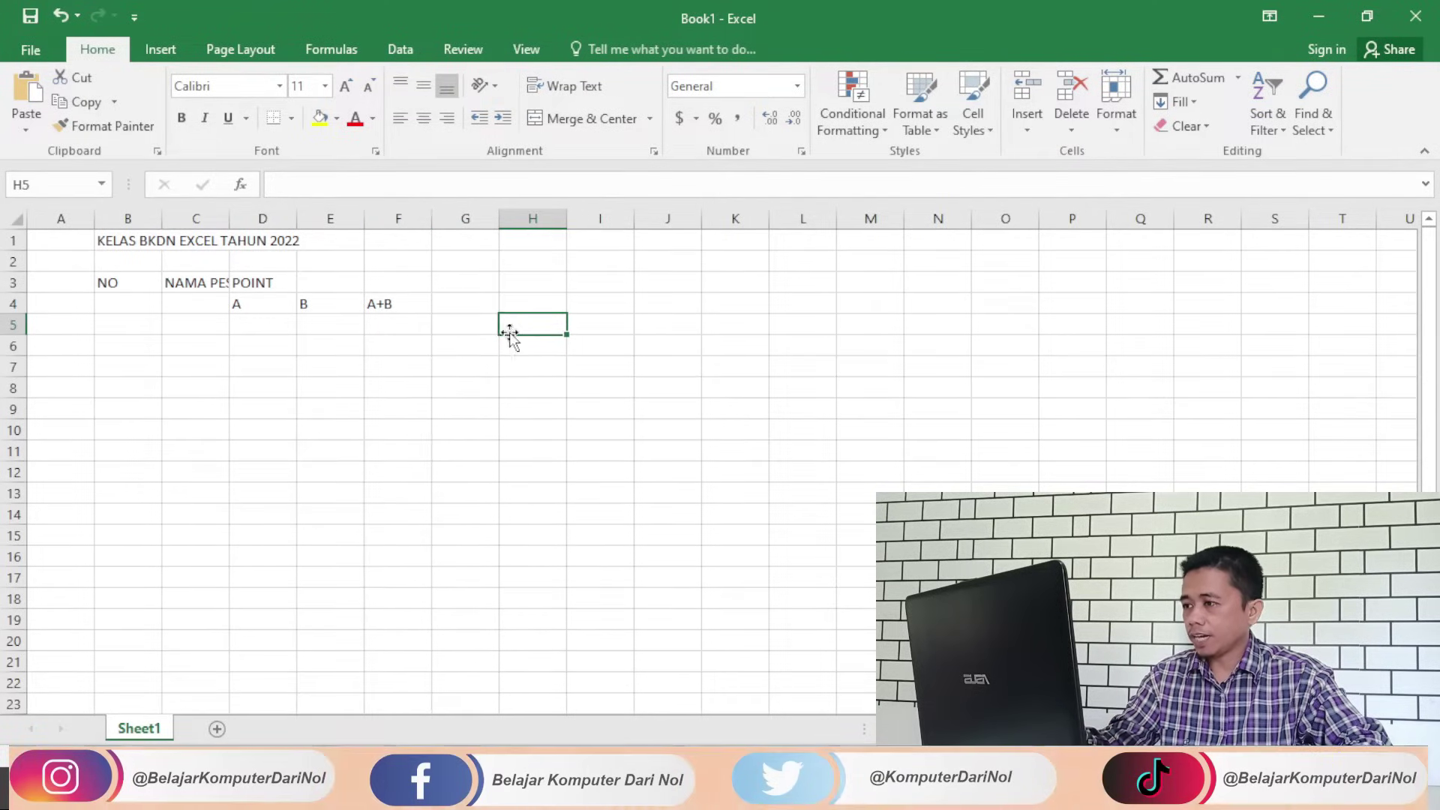
pyautogui.click(468, 322)
# Step: Enter A-B, A*B and A/B in G4 through I4 and recheck them
pyautogui.click(463, 300)
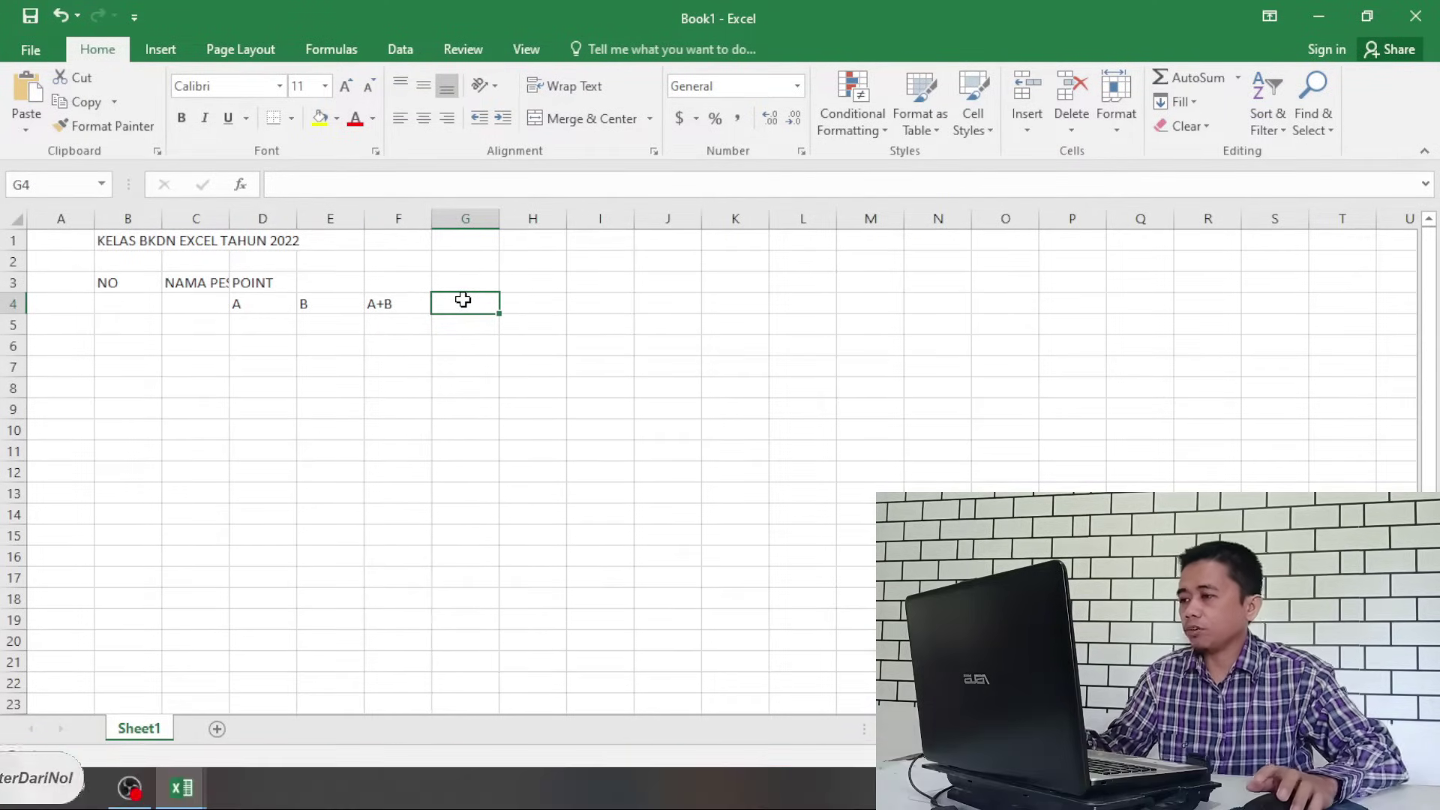
pyautogui.write('A-B')
pyautogui.press('Tab')
pyautogui.write('A*')
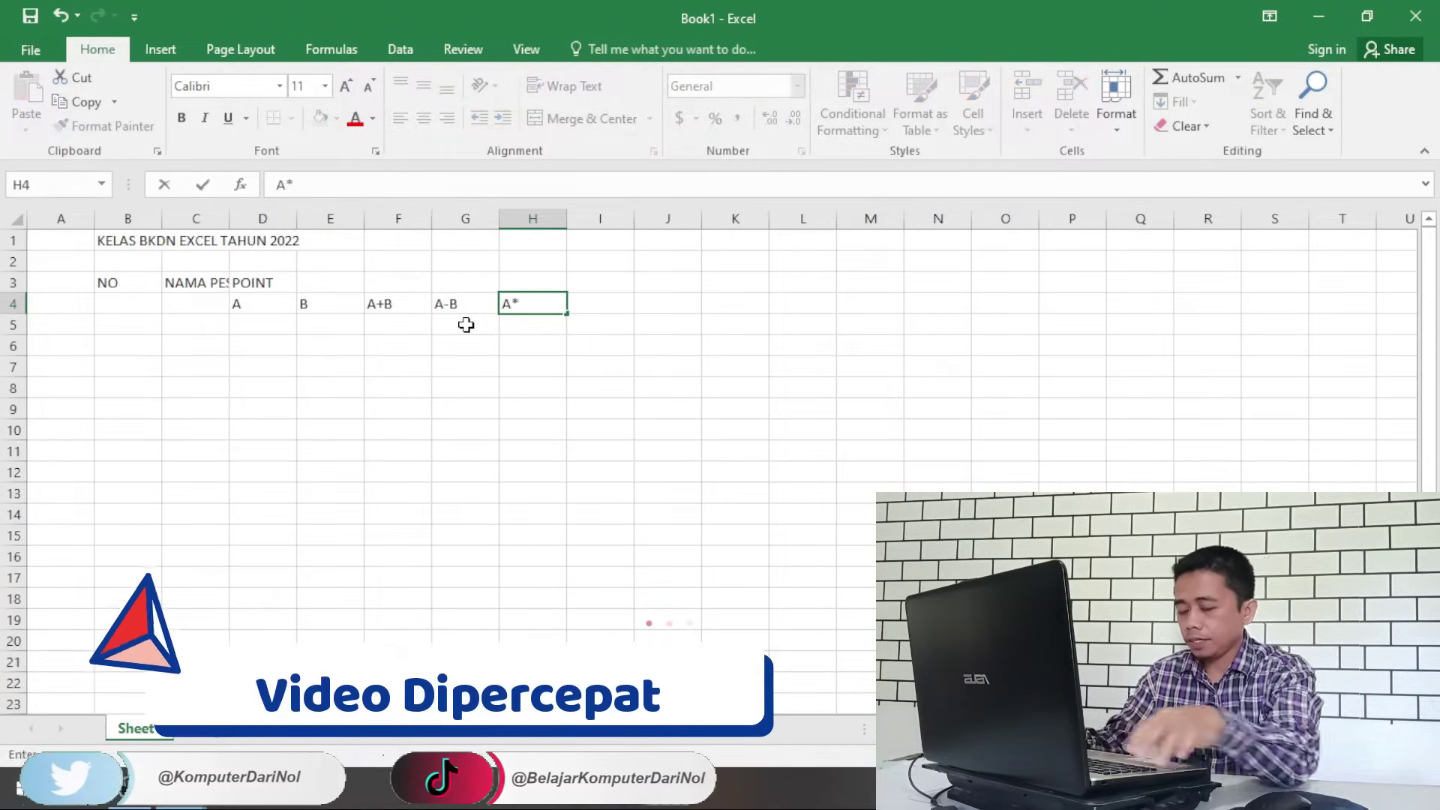
pyautogui.write('B')
pyautogui.press('Tab')
pyautogui.write('A/B')
pyautogui.press('Left')
pyautogui.press('Right')
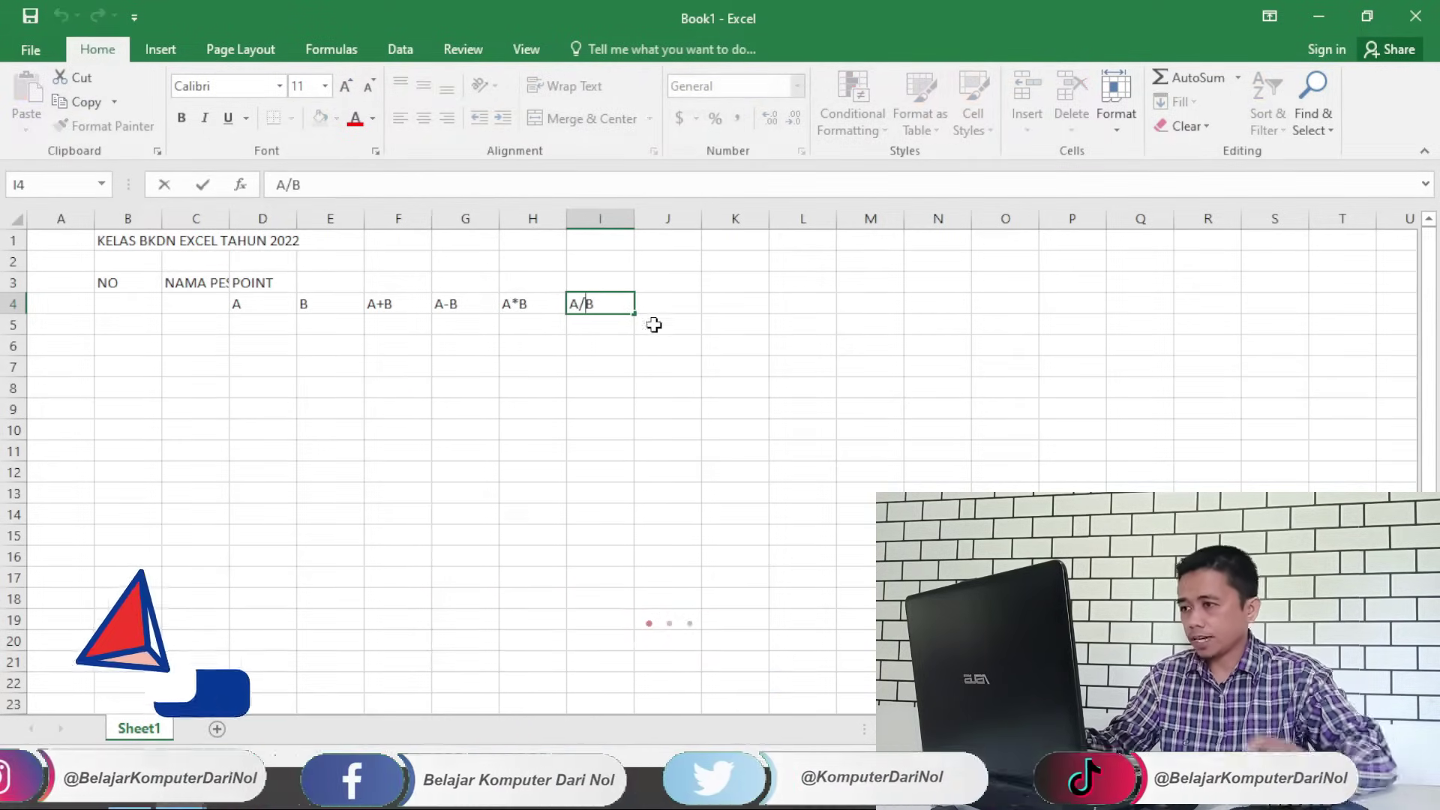
pyautogui.press('Down')
pyautogui.click(618, 301)
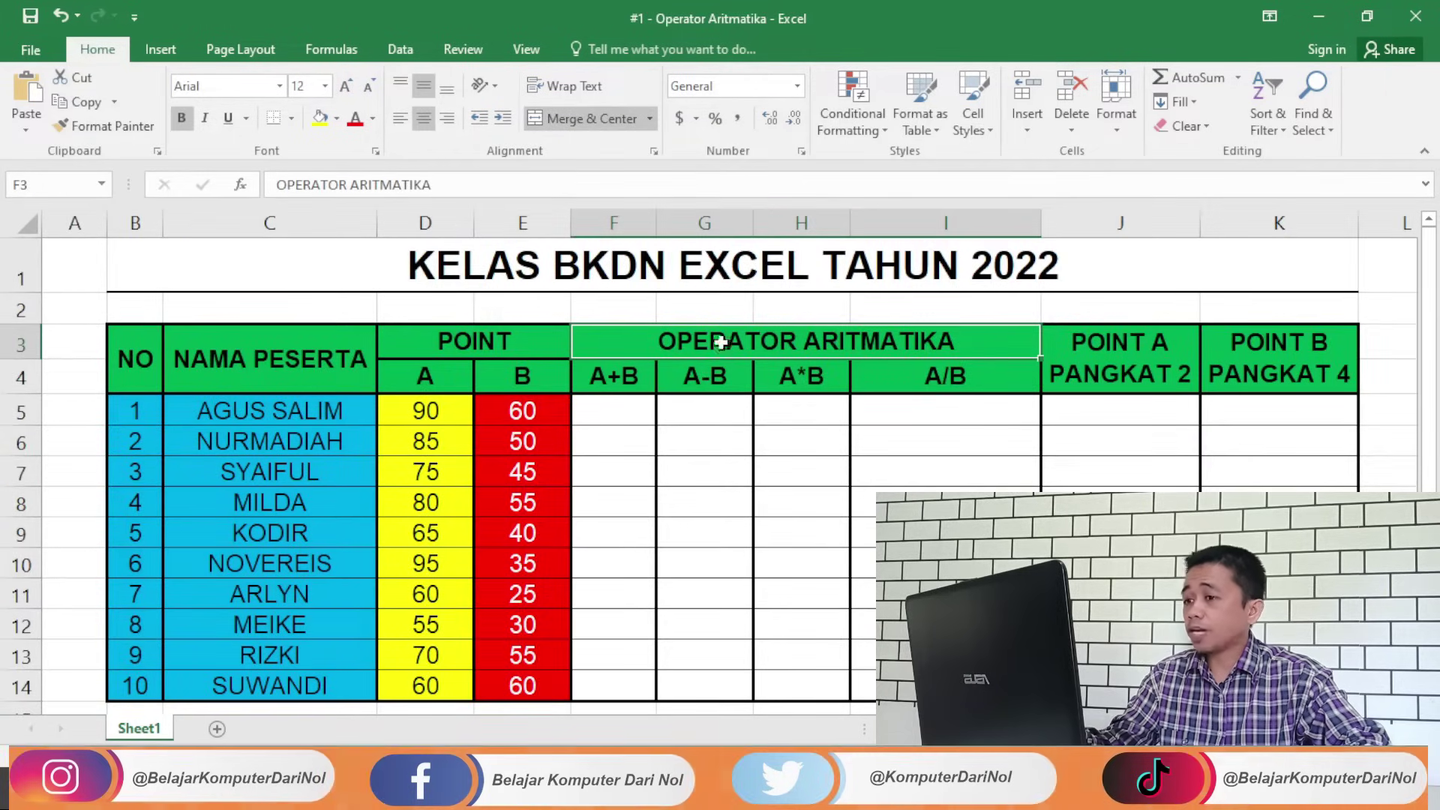
pyautogui.click(105, 664)
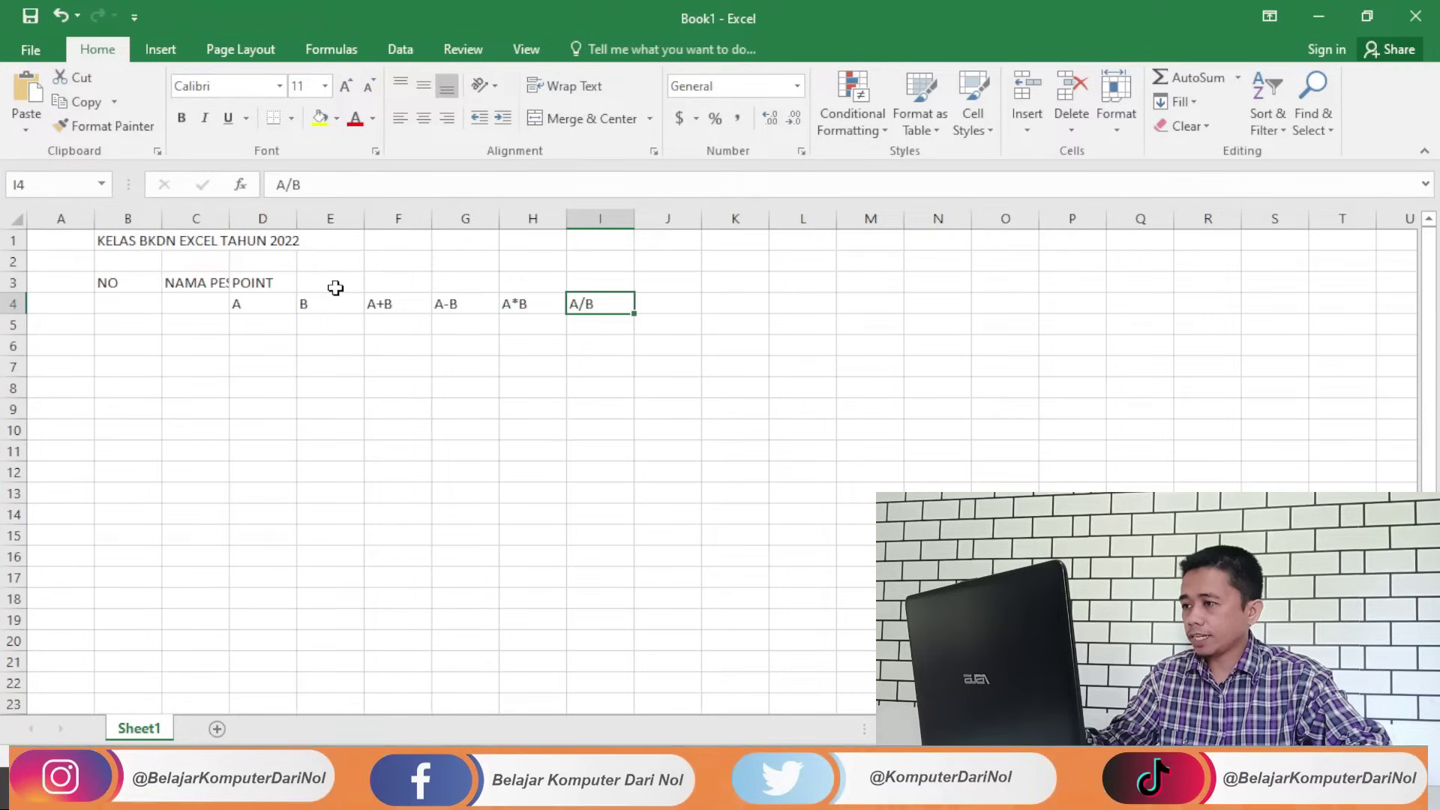
# Step: Enter OPERATOR ARITMATIKA in G3, then pick J3 for POINT A PANGKAT 2
pyautogui.click(456, 281)
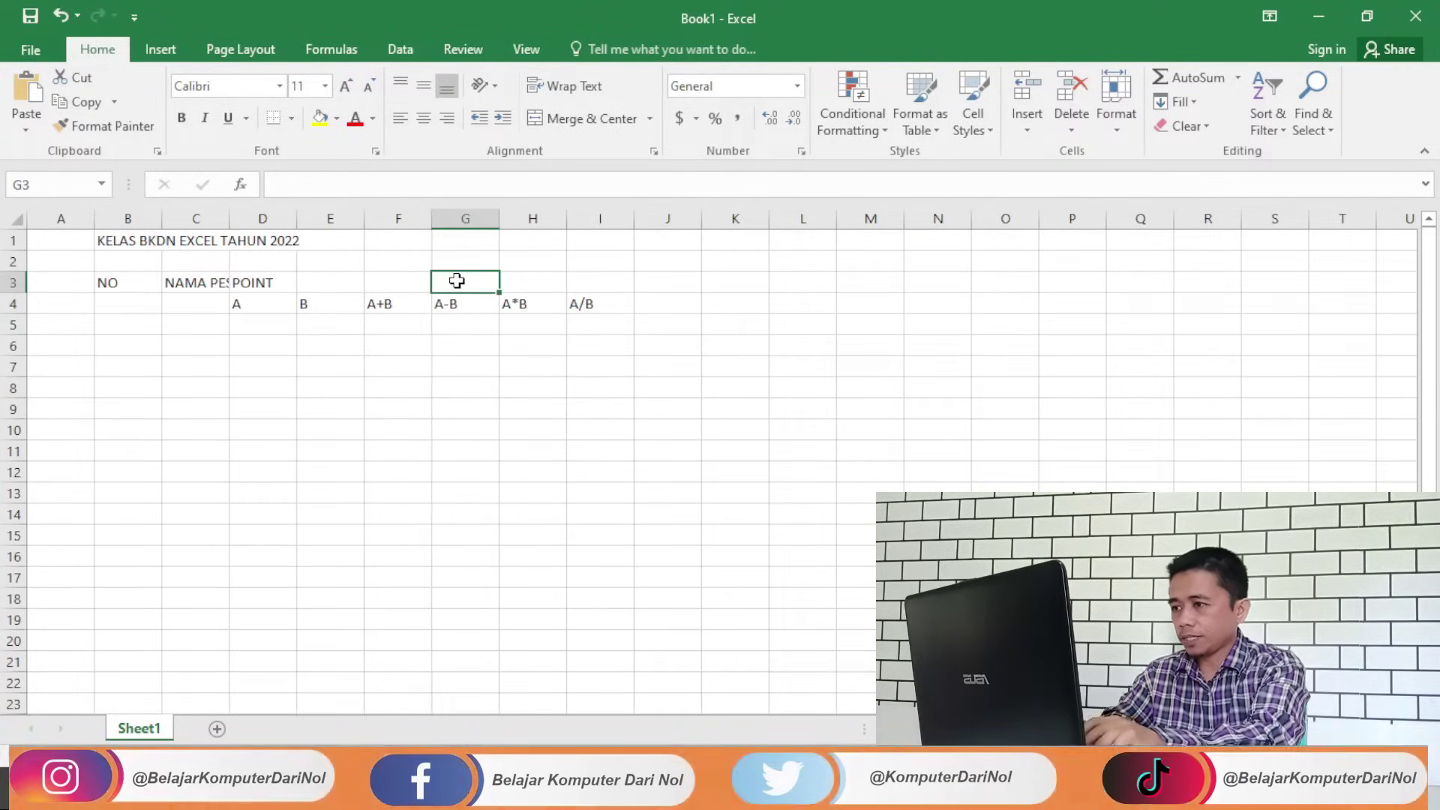
pyautogui.write('OPERATOR ARITM')
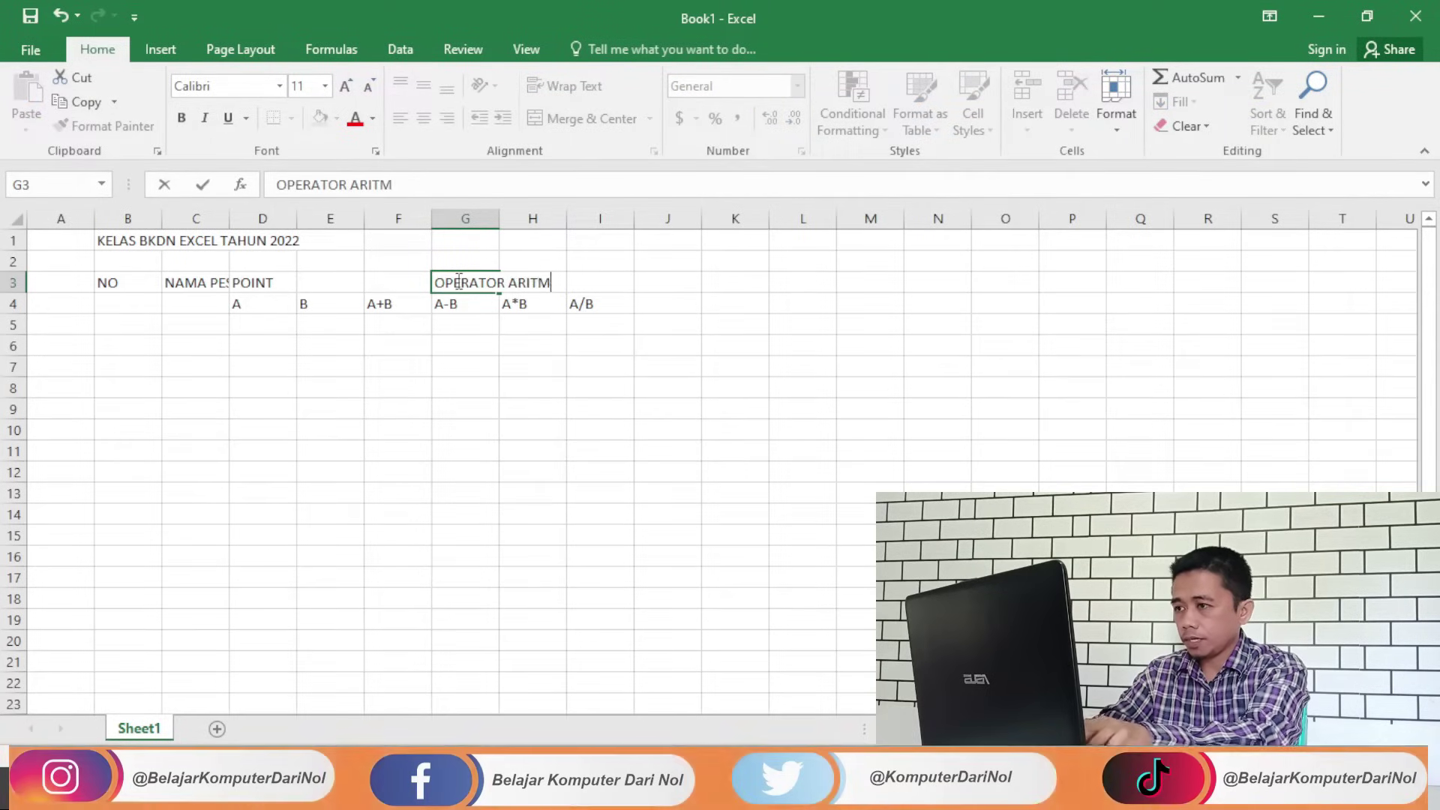
pyautogui.write('A')
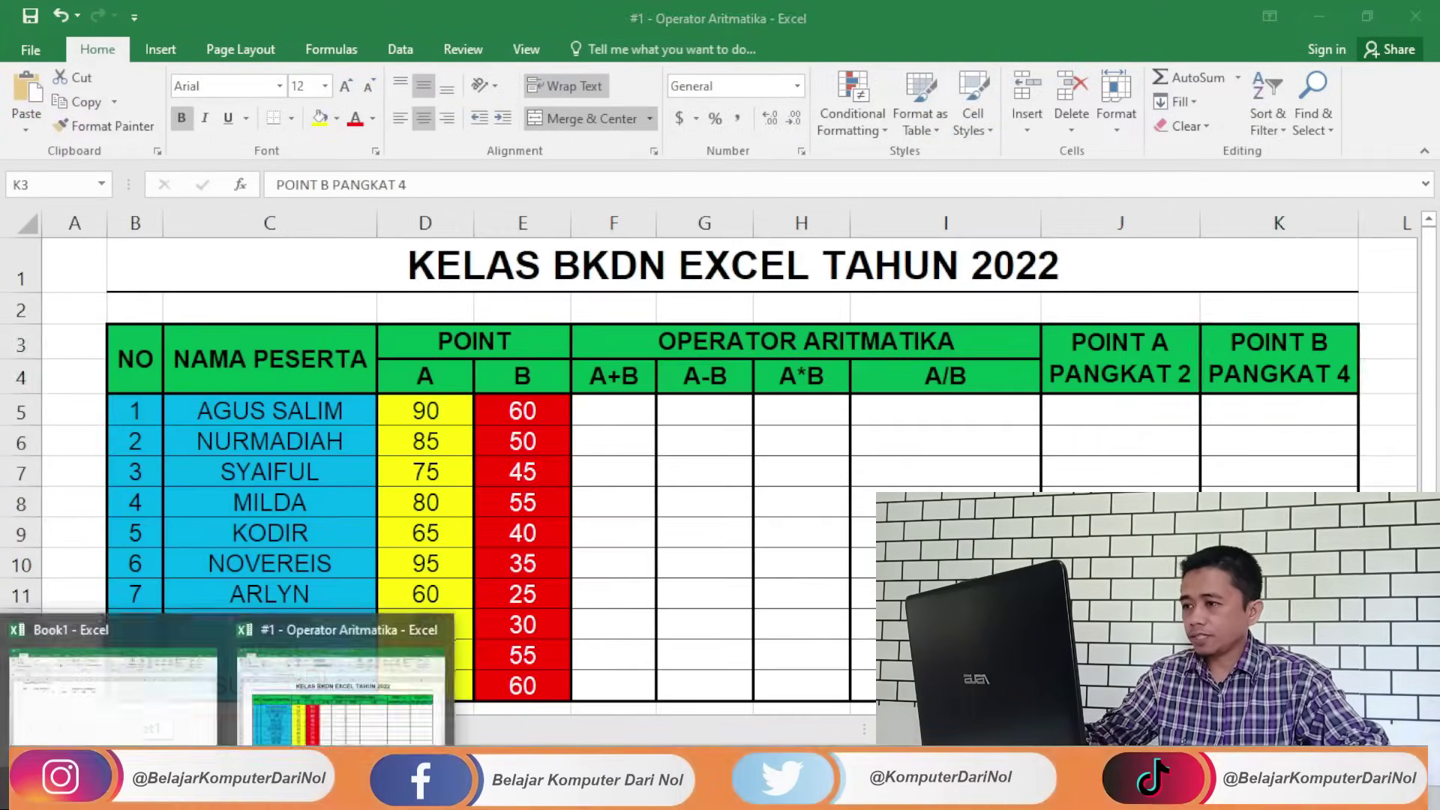
pyautogui.click(105, 661)
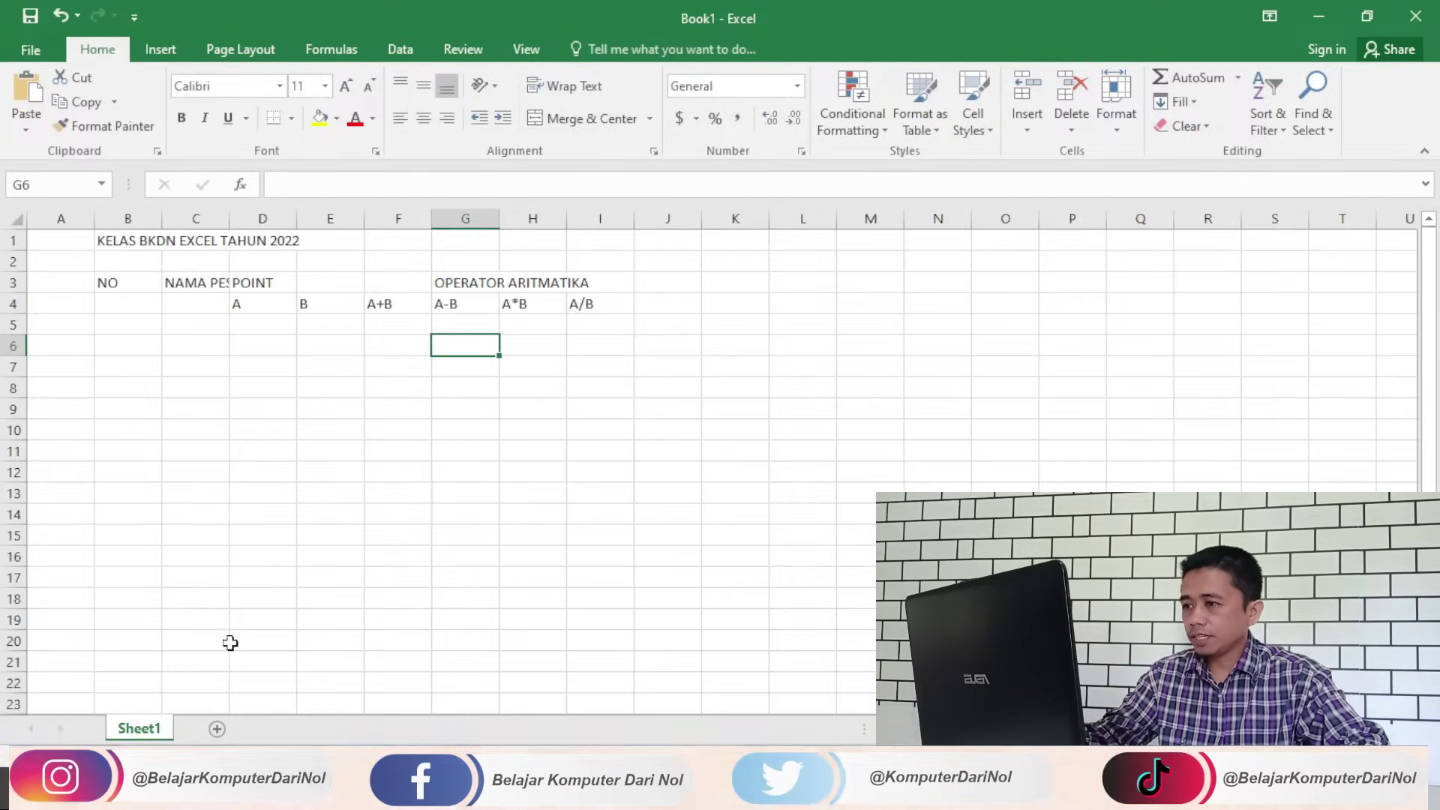
pyautogui.click(657, 287)
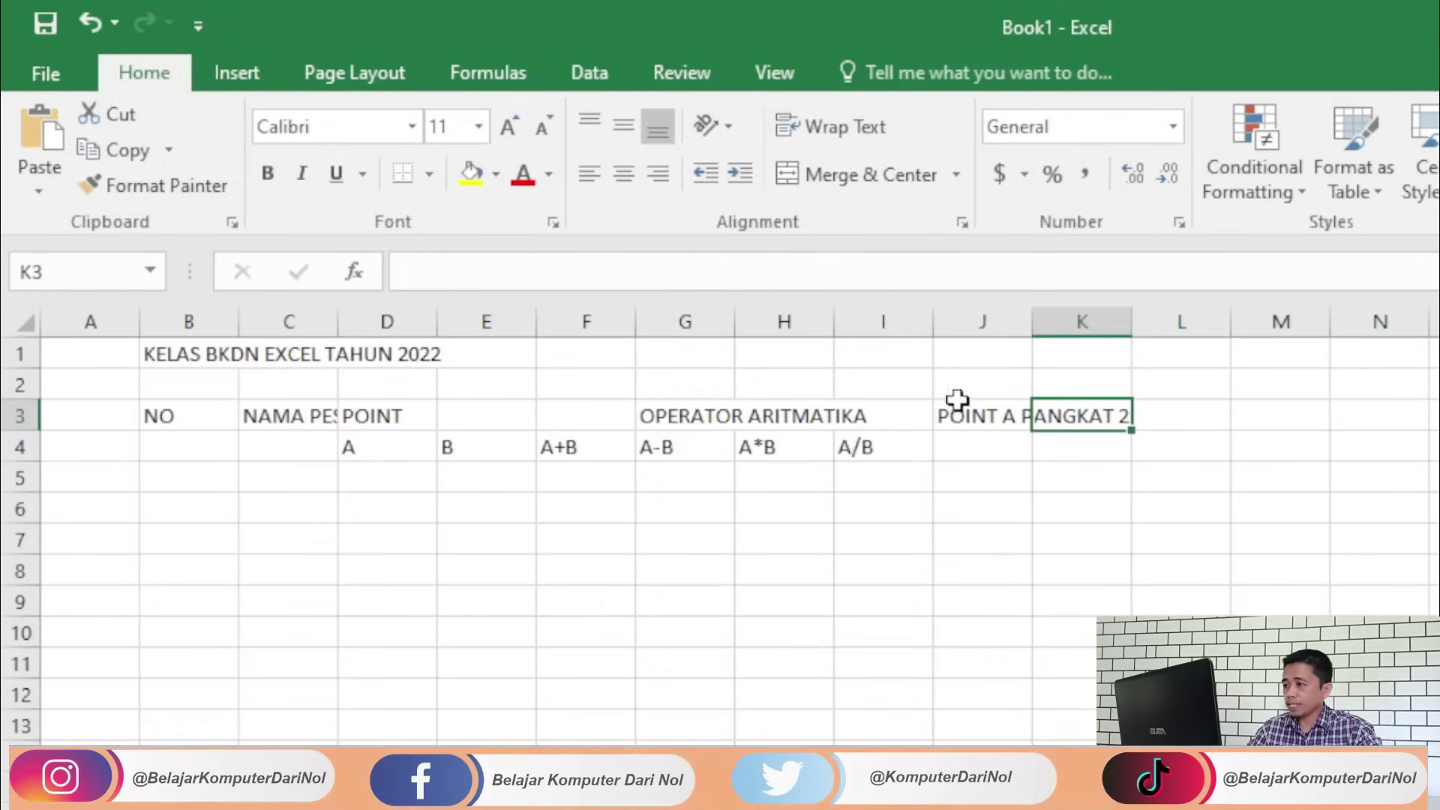
# Step: Show that the POINT A PANGKAT 2 text lives in J3 and only overflows into K3
pyautogui.click(971, 417)
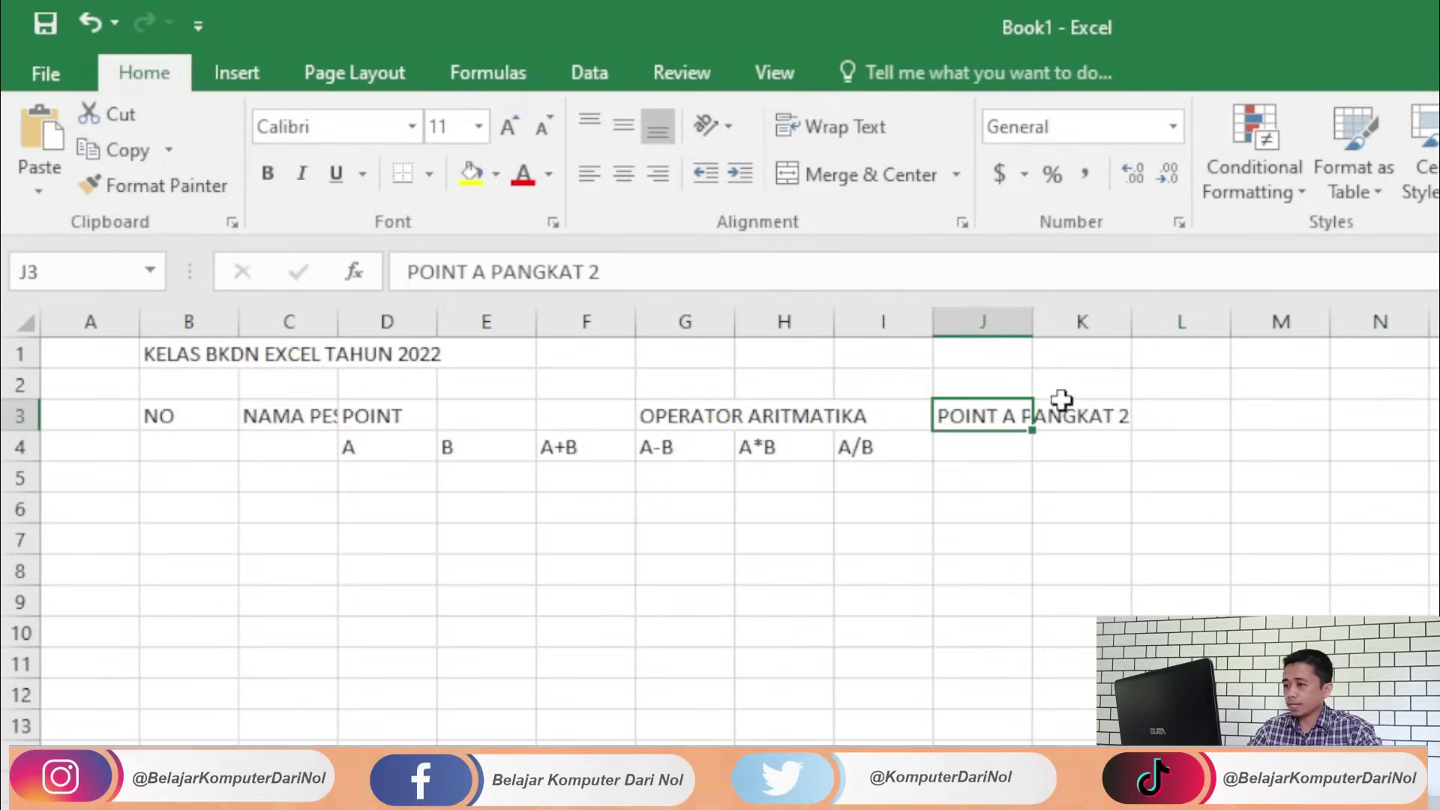
pyautogui.click(1050, 408)
pyautogui.click(975, 417)
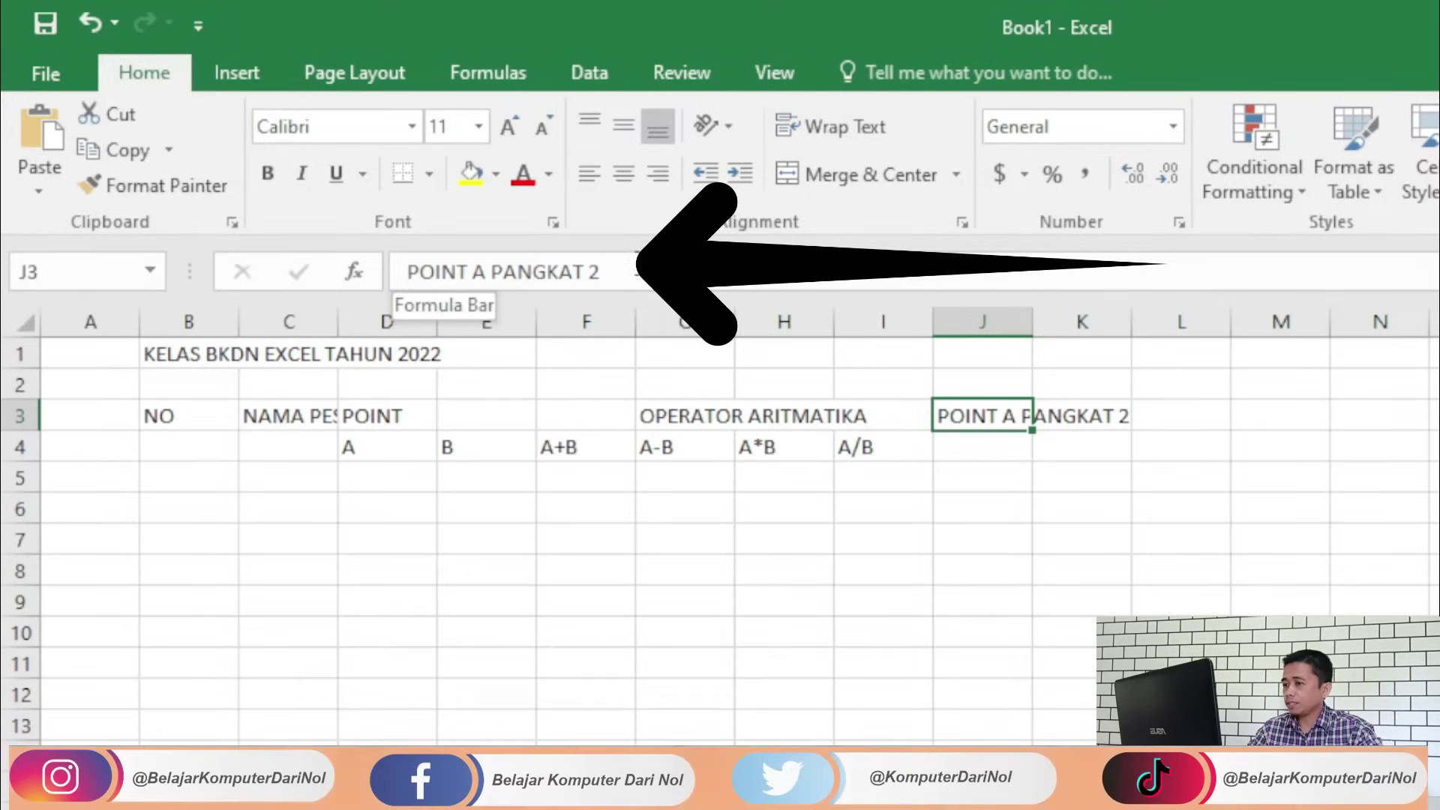
pyautogui.click(1198, 412)
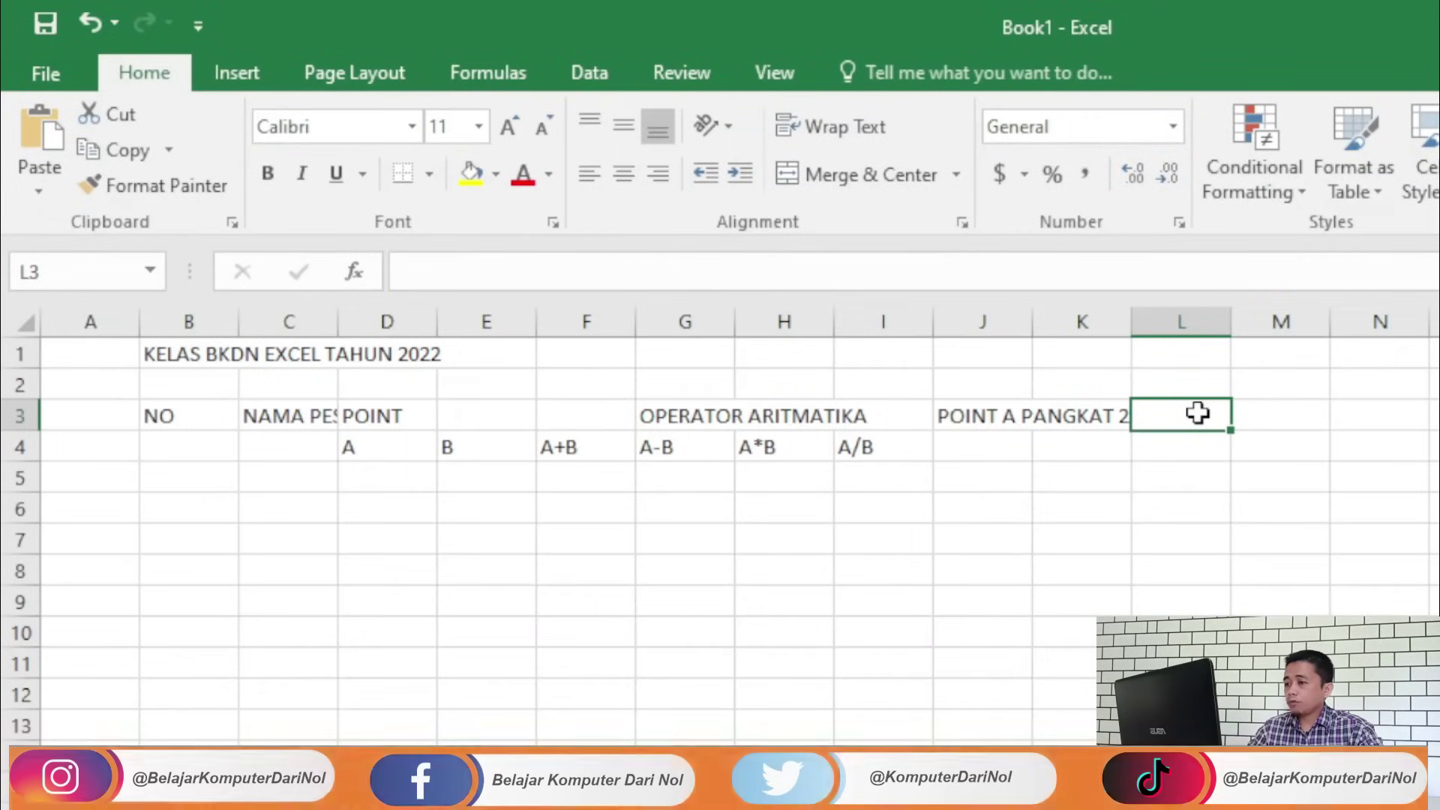
pyautogui.click(992, 411)
pyautogui.click(1179, 411)
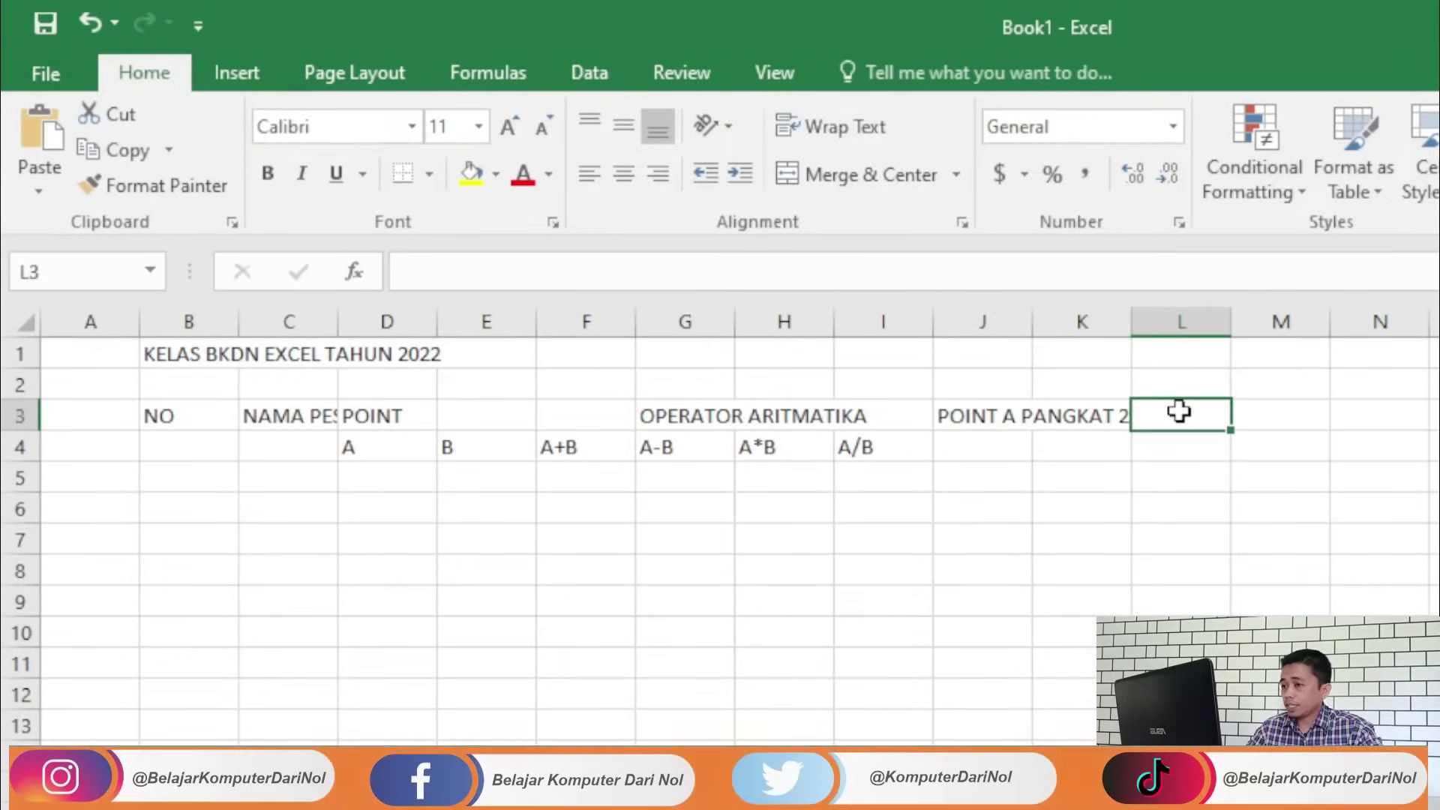
# Step: Enter POINT B PANGKAT 4 in K3
pyautogui.click(1074, 416)
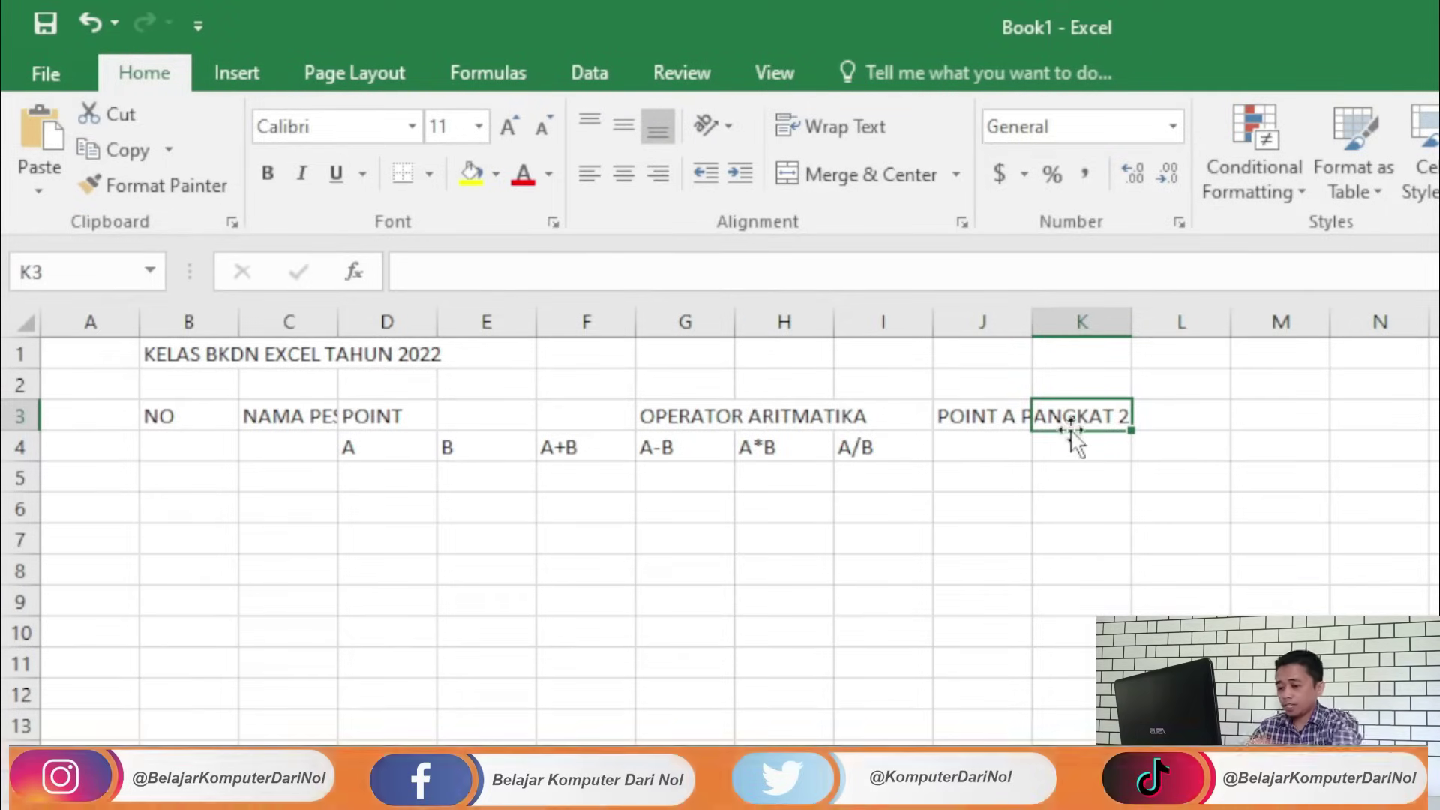
pyautogui.write('POINT B PANGKAT 4')
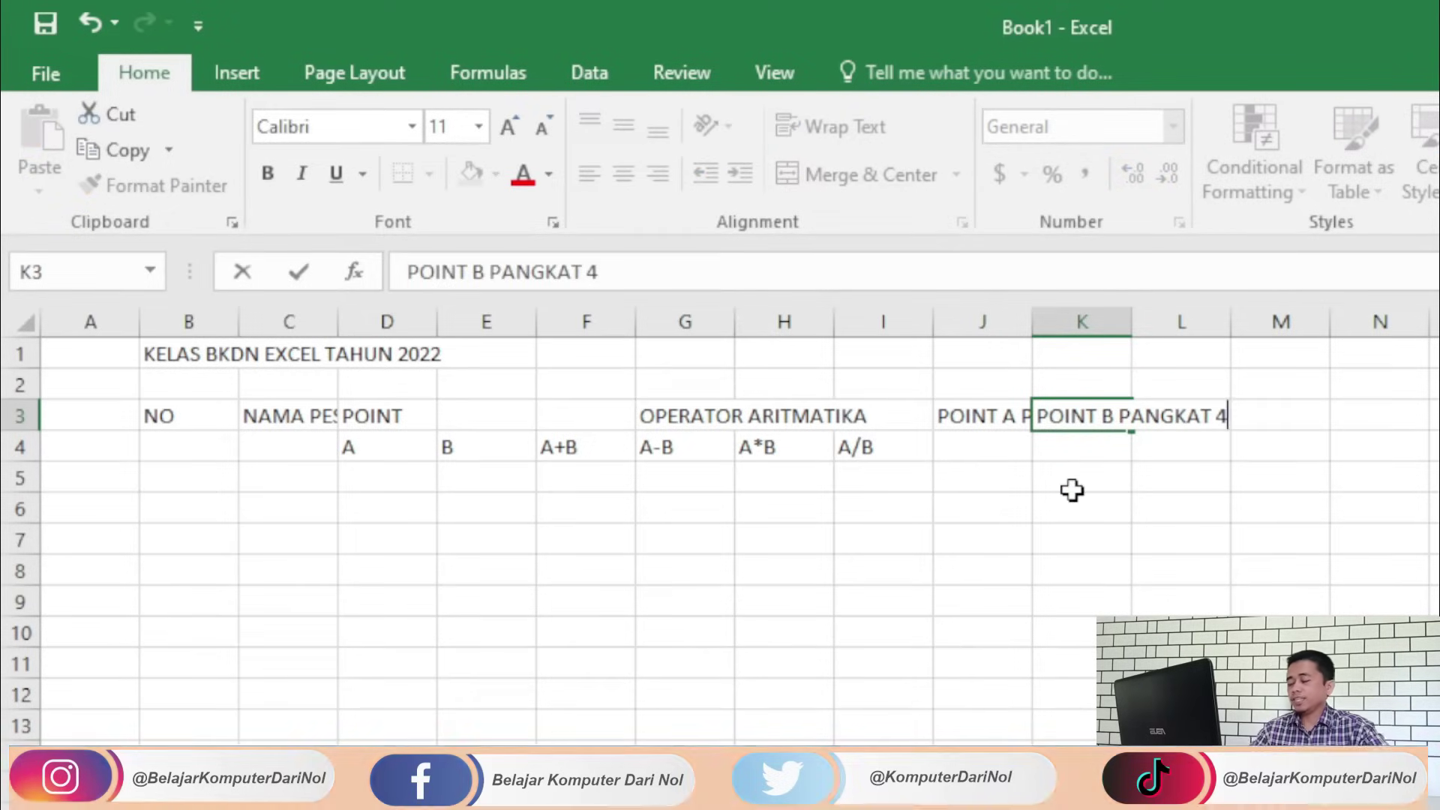
pyautogui.click(1072, 487)
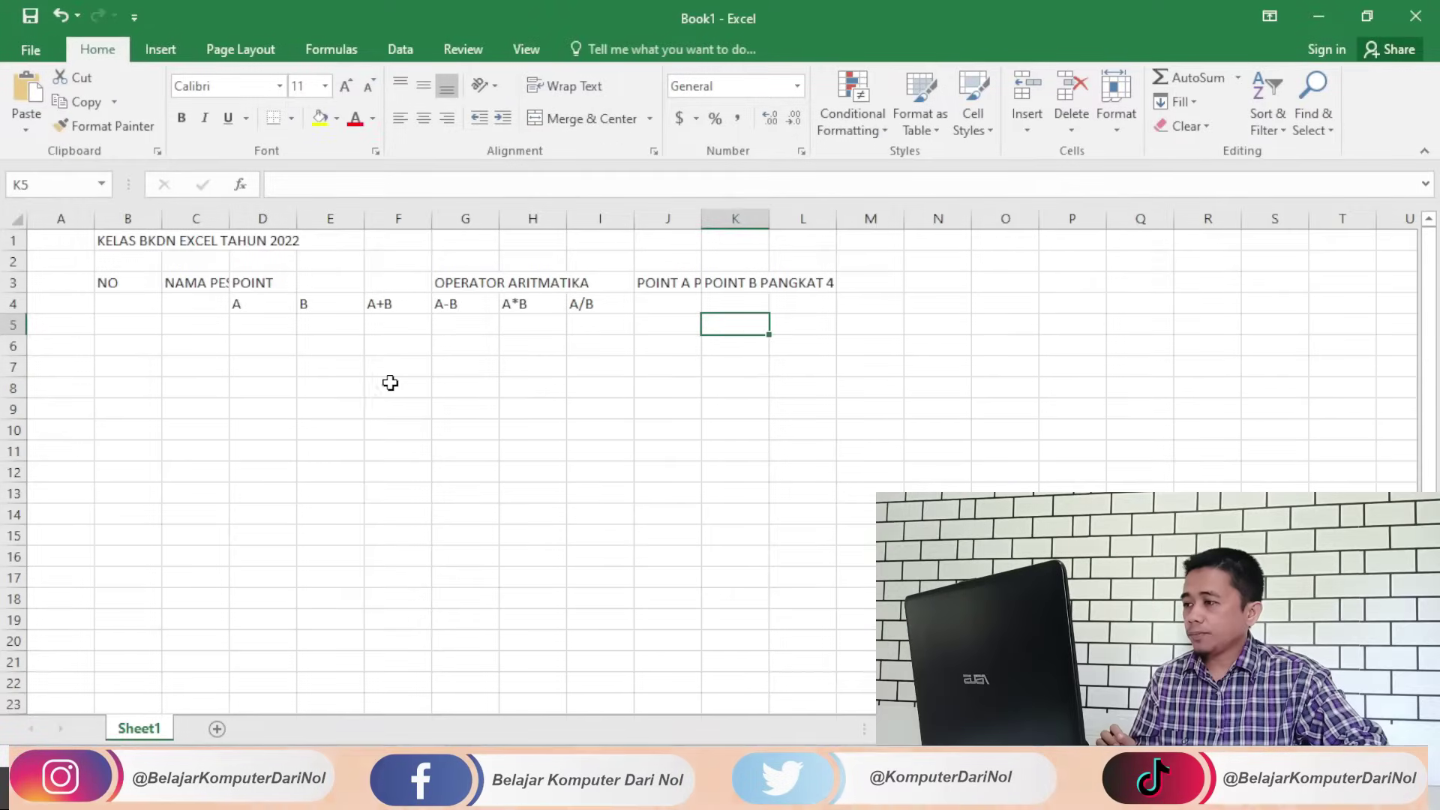
# Step: Number the first two participants 1 and 2 in B5 and B6
pyautogui.click(132, 326)
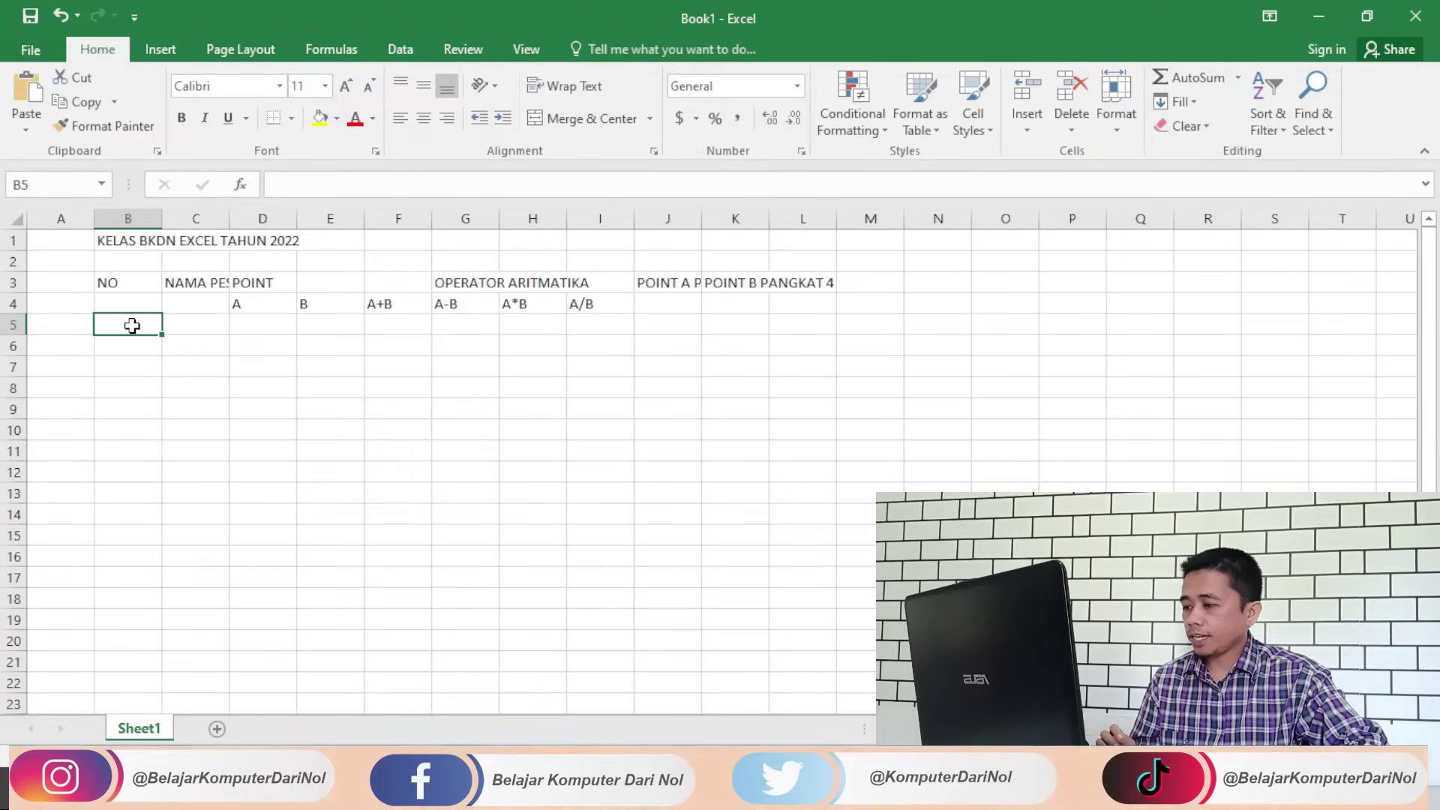
pyautogui.click(338, 660)
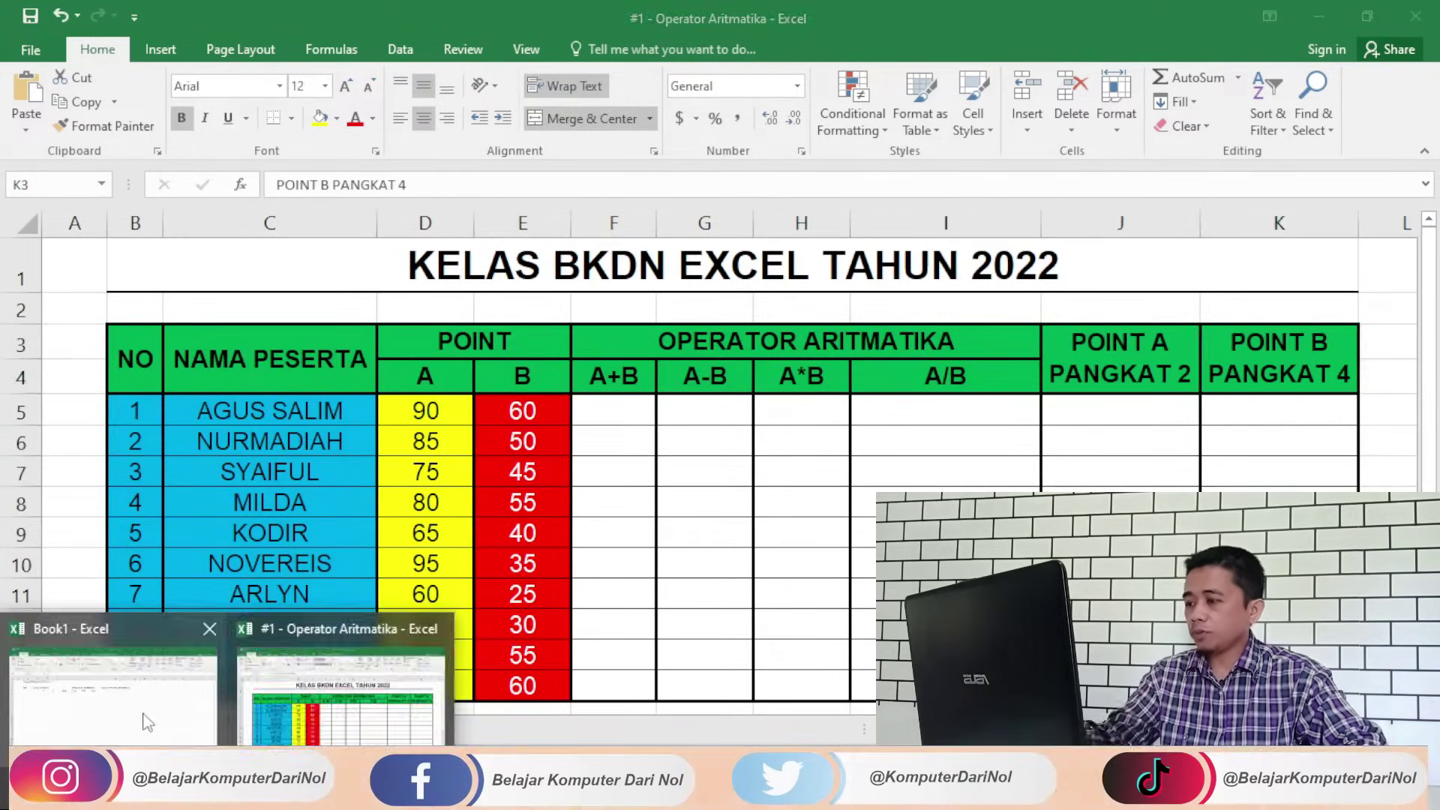
pyautogui.click(113, 675)
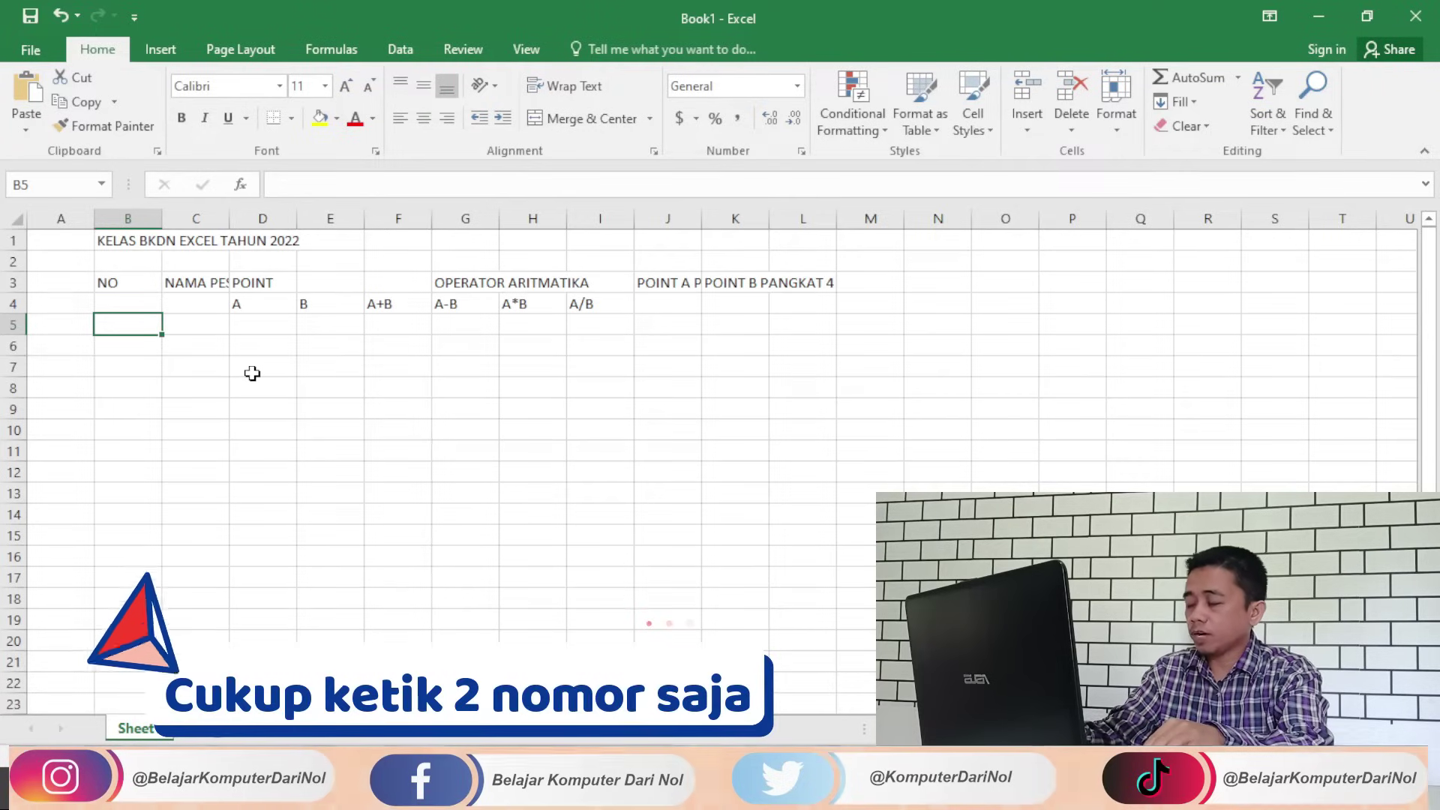
pyautogui.write('1')
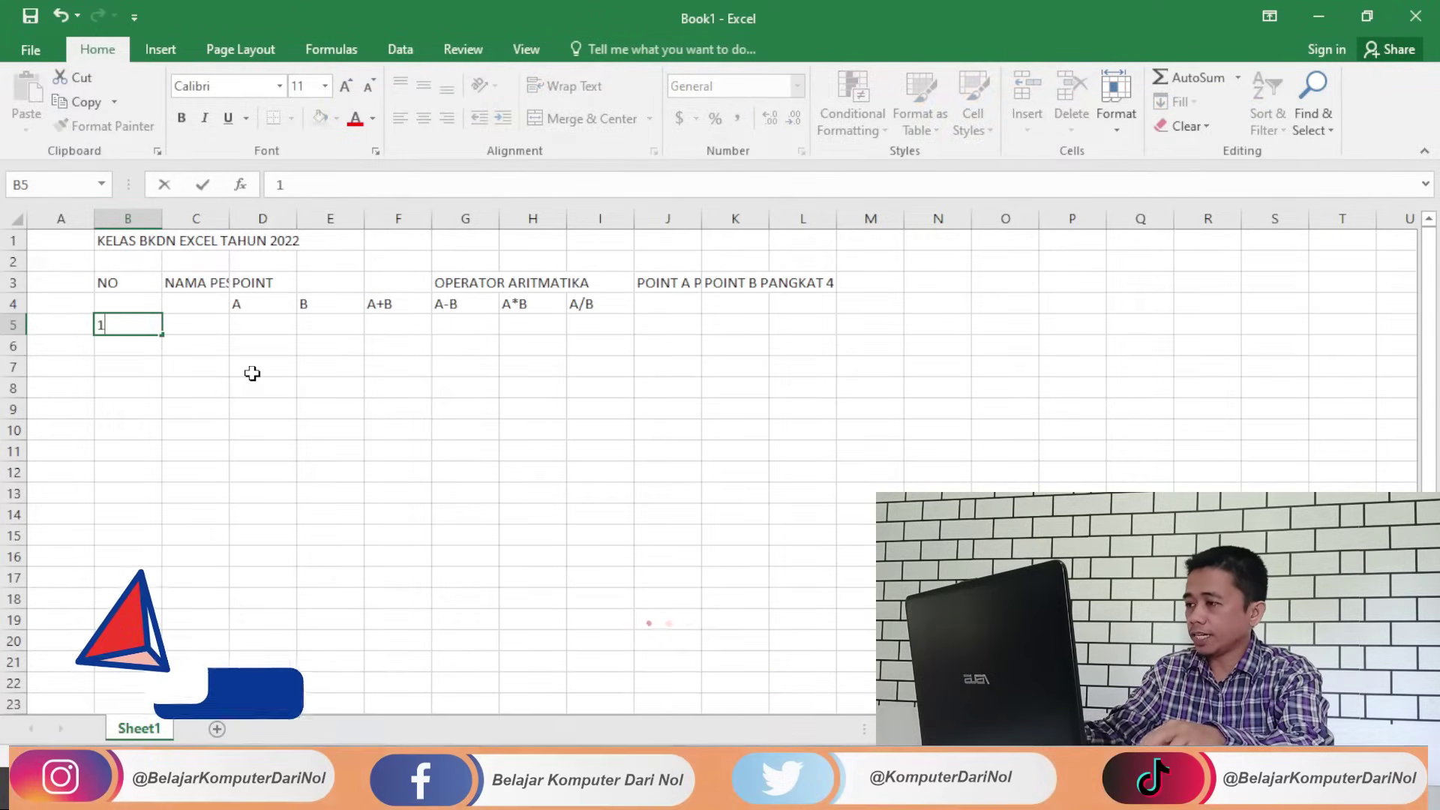
pyautogui.press('Return')
pyautogui.write('2')
pyautogui.press('Return')
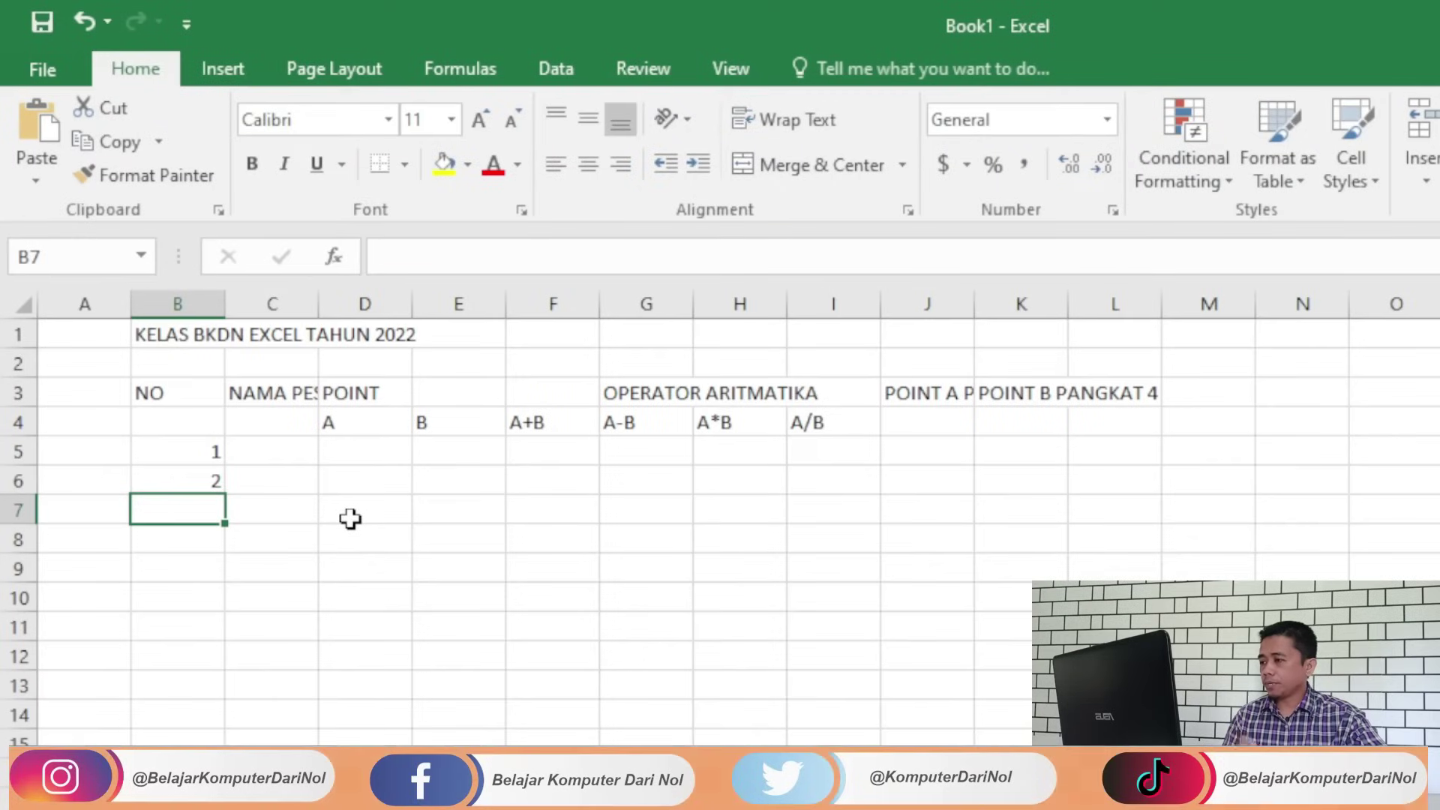
# Step: Extend the 1, 2 series in B5:B6 down to B14, numbering participants 1 to 10
pyautogui.click(195, 450)
pyautogui.moveTo(193, 472); pyautogui.dragTo(191, 483)
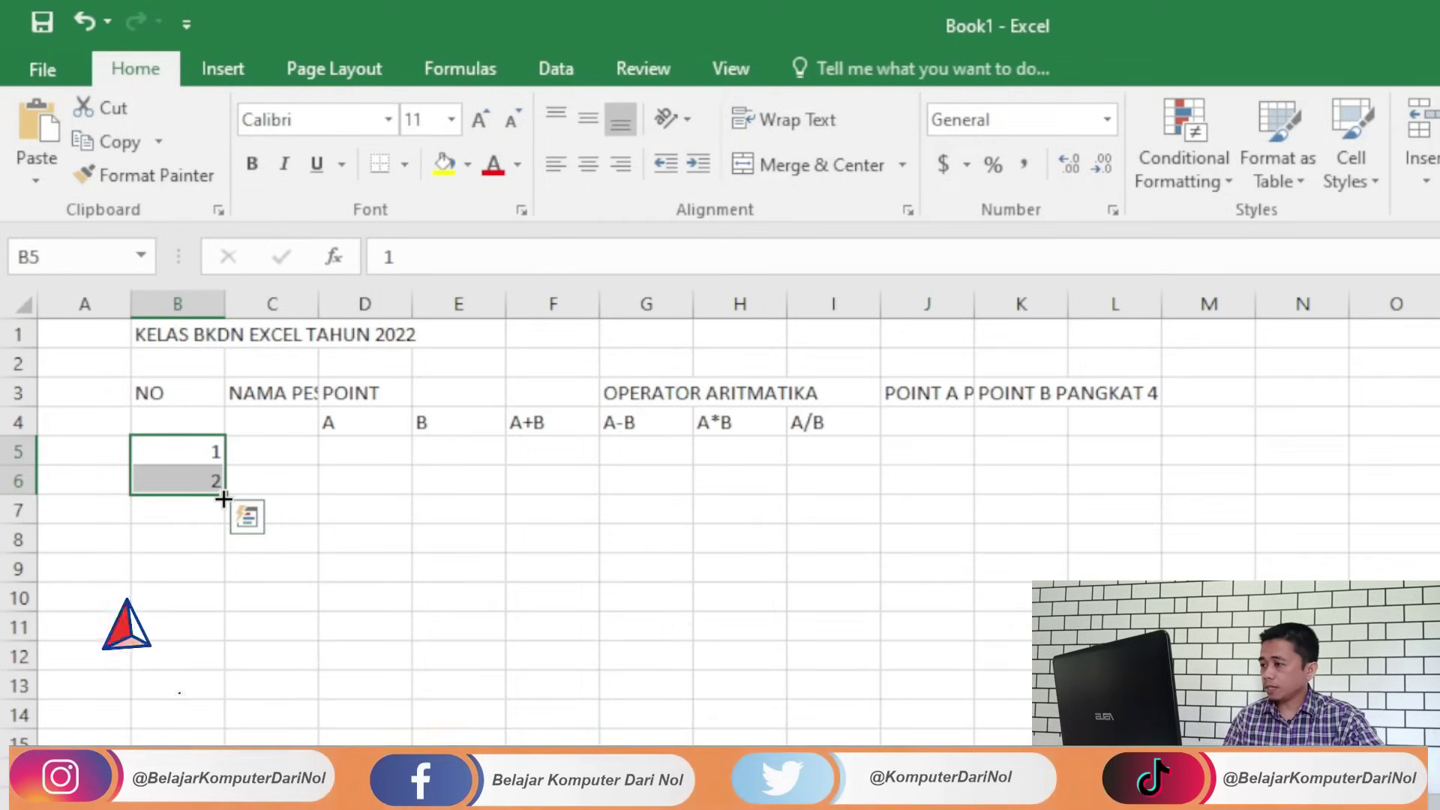
pyautogui.moveTo(223, 499); pyautogui.dragTo(229, 730)
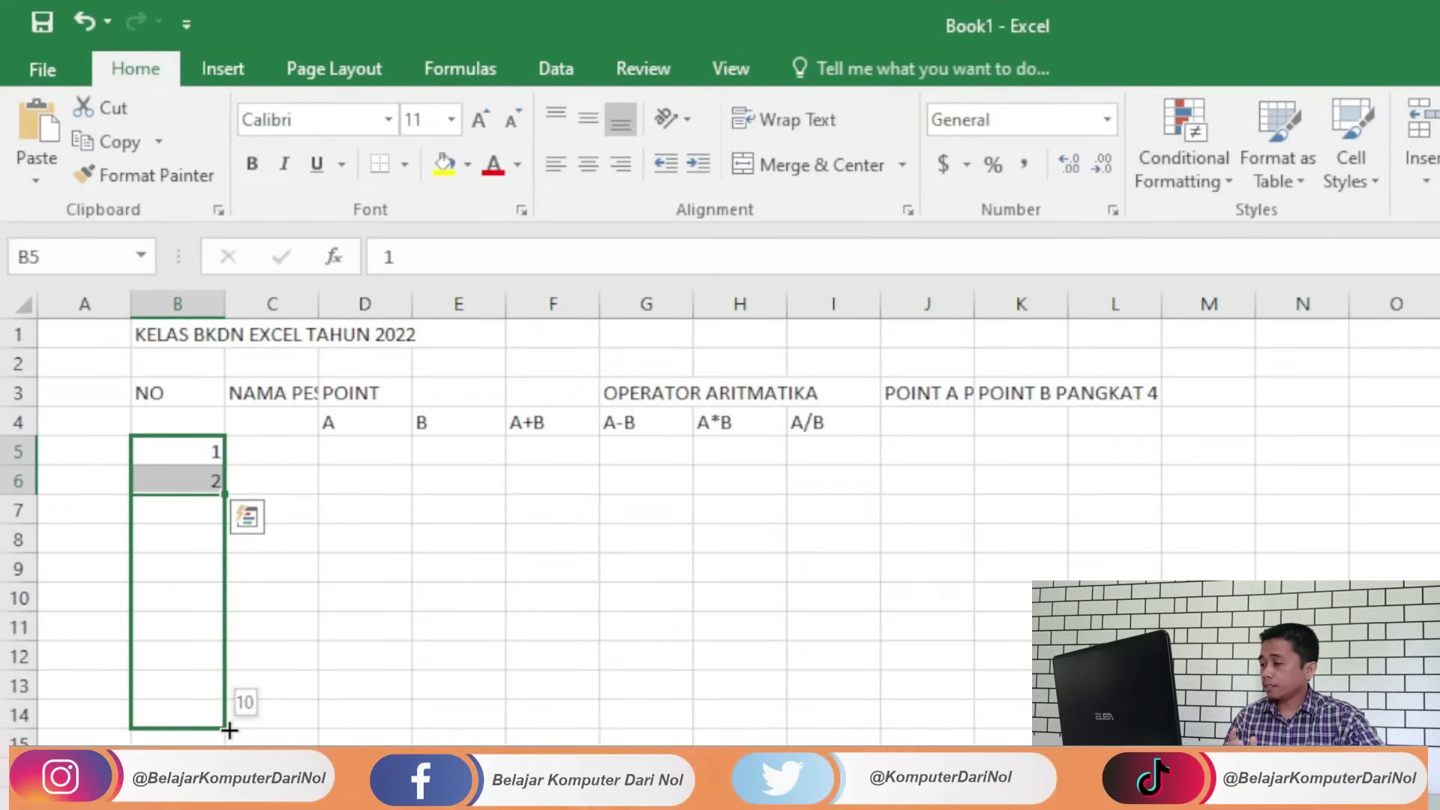
pyautogui.moveTo(232, 719); pyautogui.dragTo(230, 726)
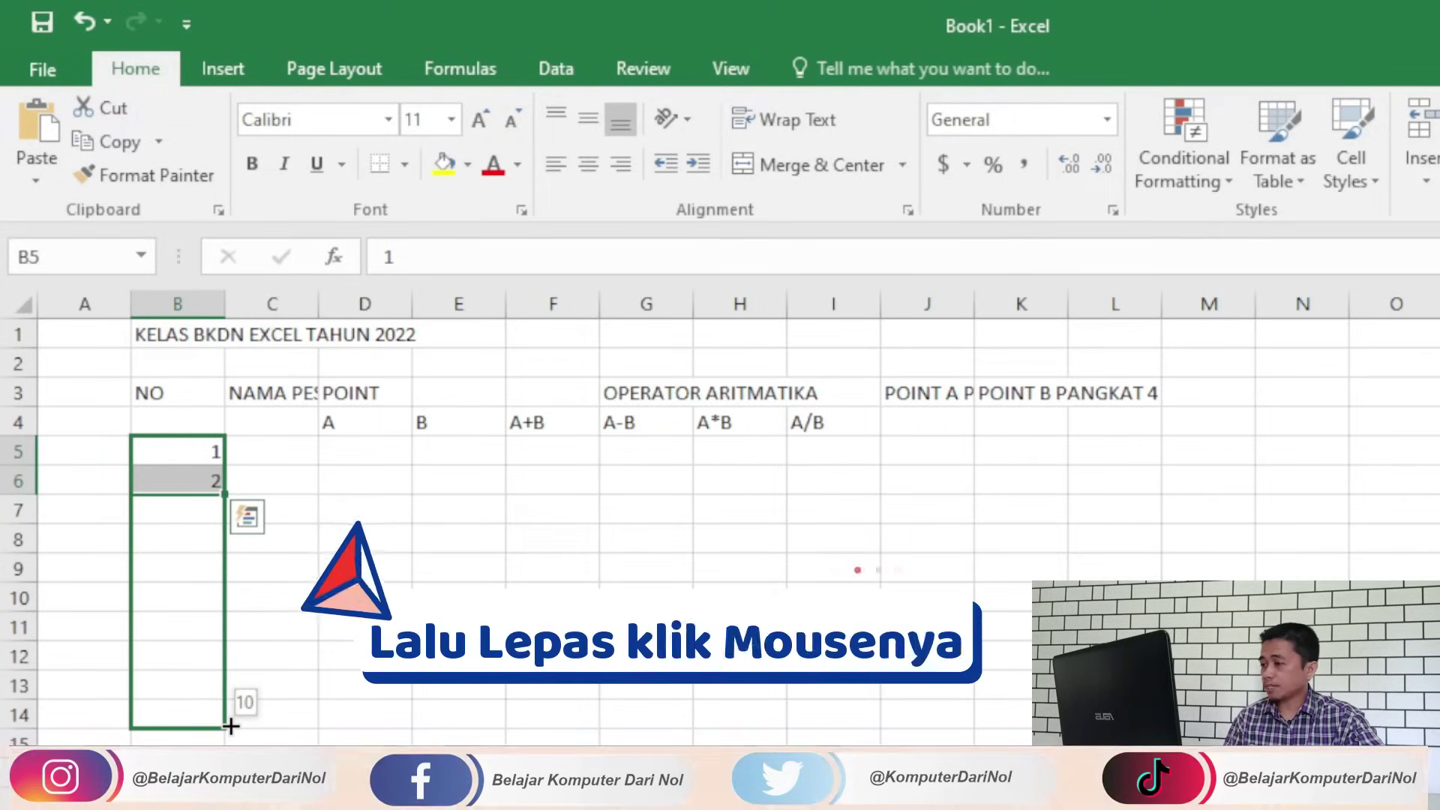
pyautogui.moveTo(231, 727); pyautogui.dragTo(231, 726)
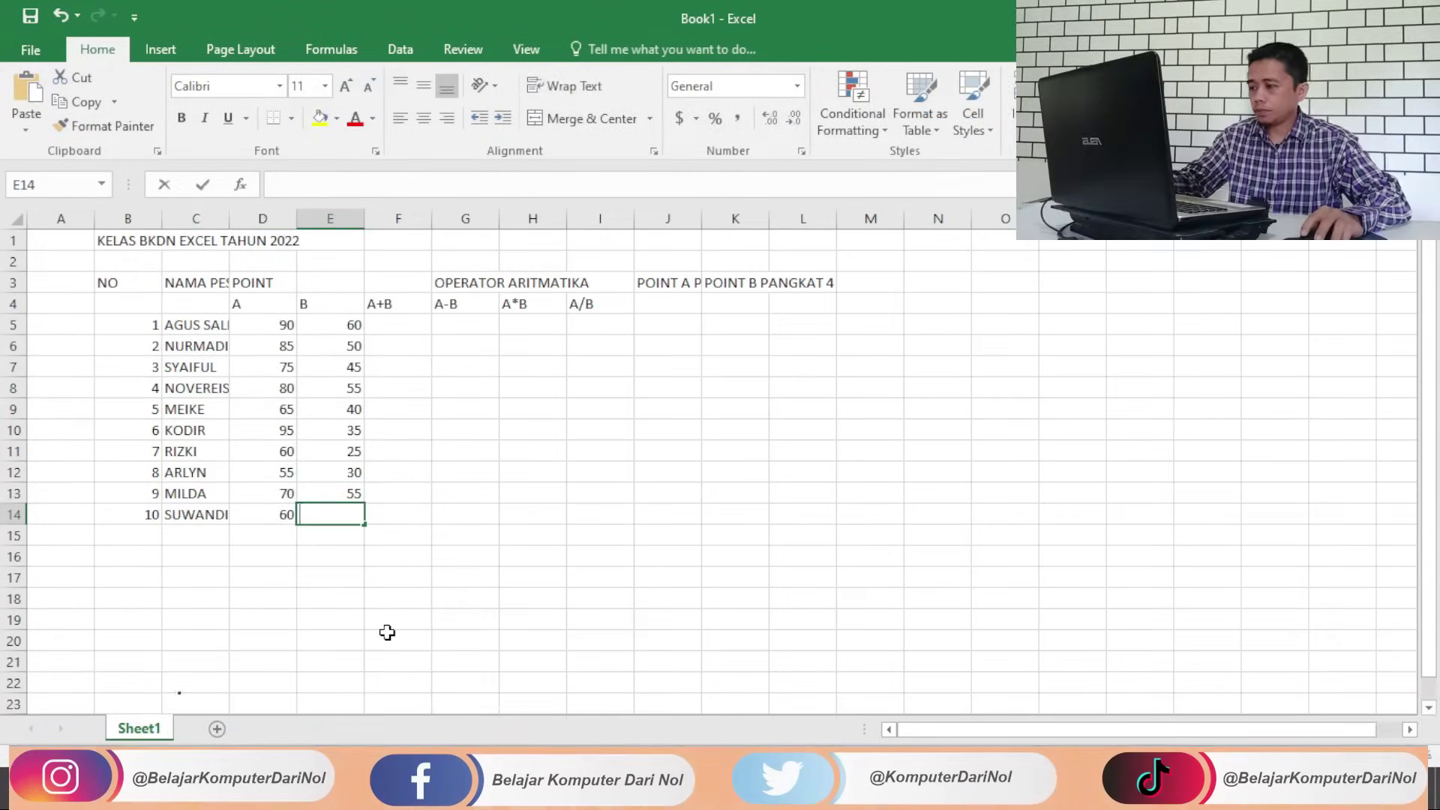
# Step: Commit the last B point value, 60 in E14, and view the finished example workbook
pyautogui.click(409, 582)
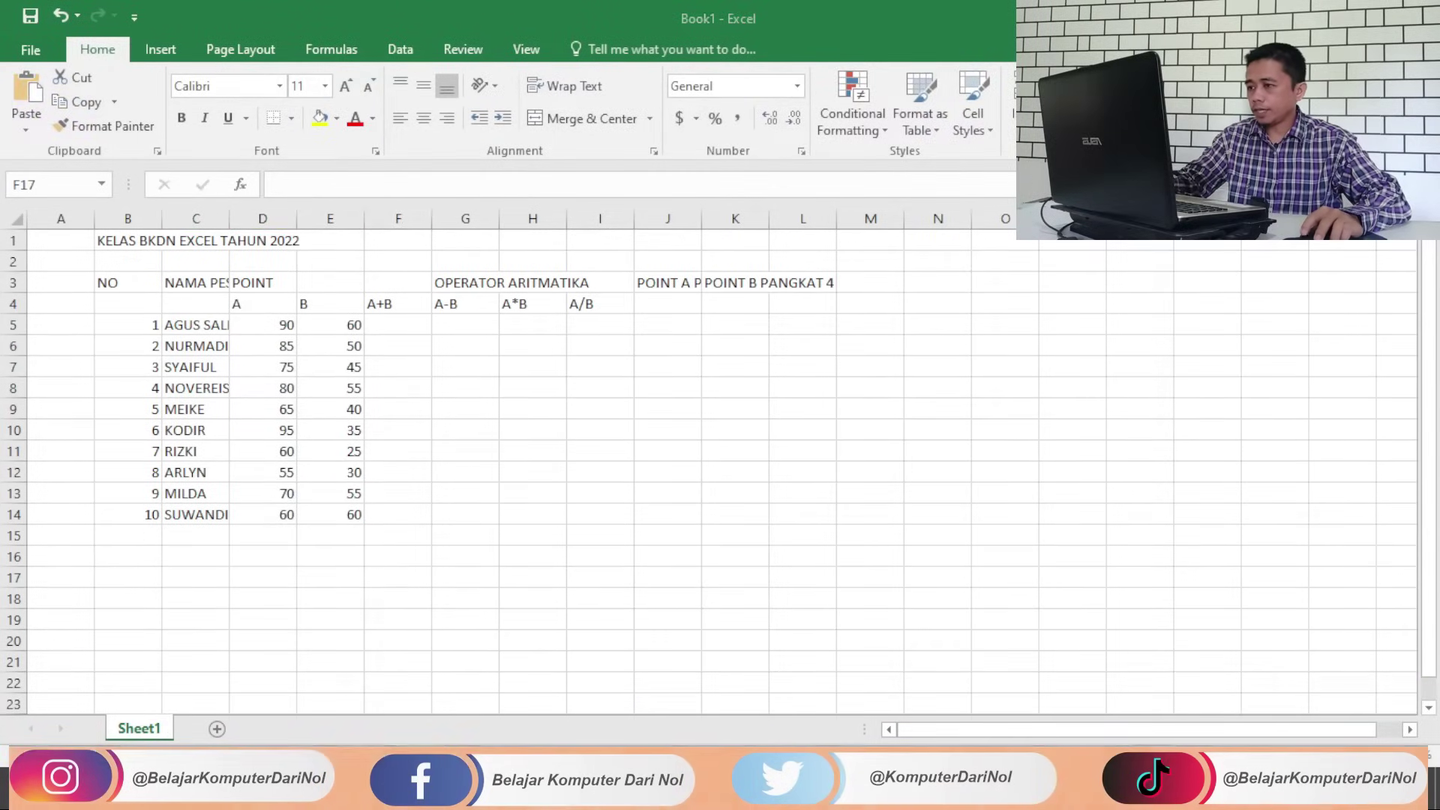
pyautogui.click(342, 690)
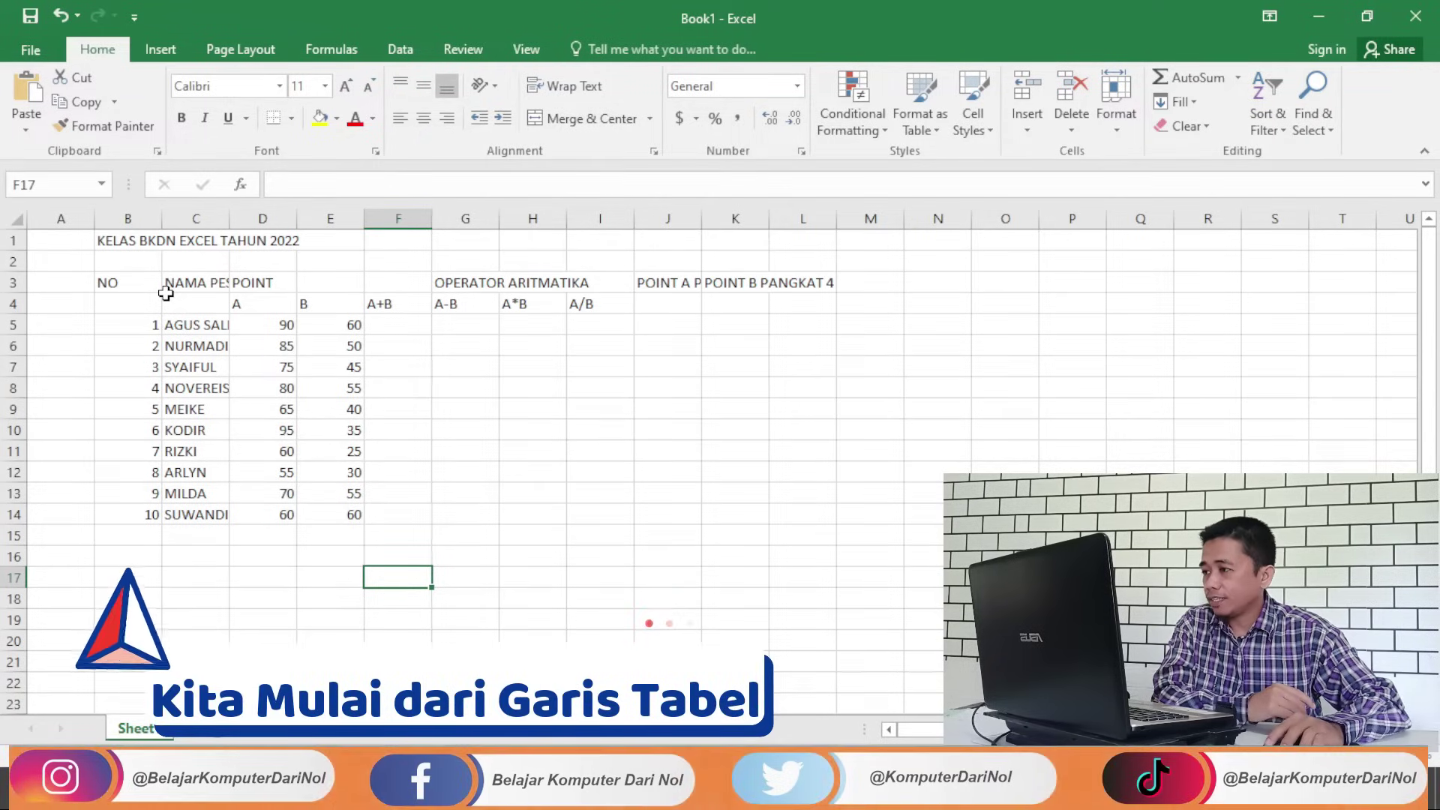
# Step: Apply All Borders to every cell of the table range B3:K14
pyautogui.moveTo(105, 282)
pyautogui.mouseDown()
pyautogui.moveTo(715, 291)
pyautogui.moveTo(738, 511)
pyautogui.mouseUp()
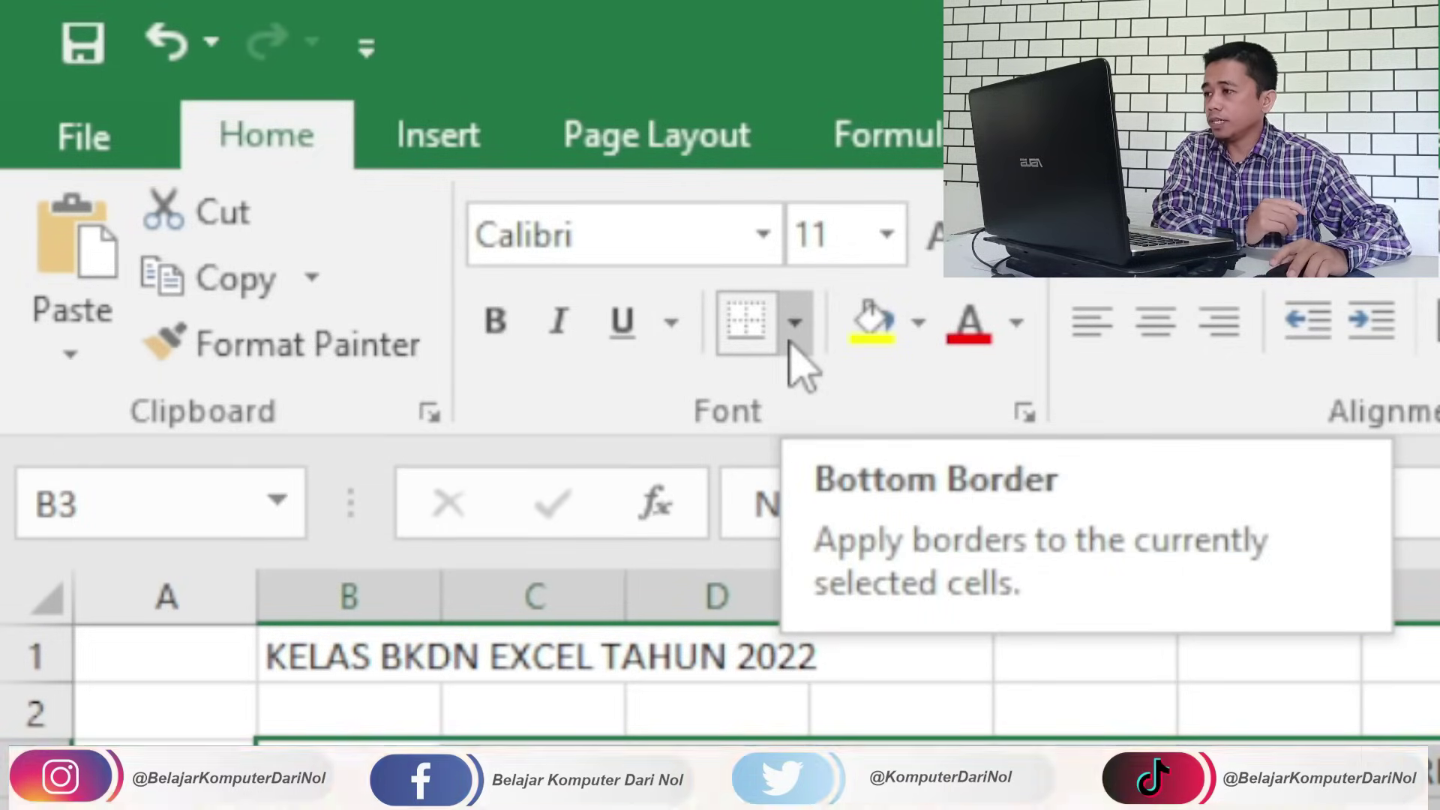
pyautogui.click(791, 339)
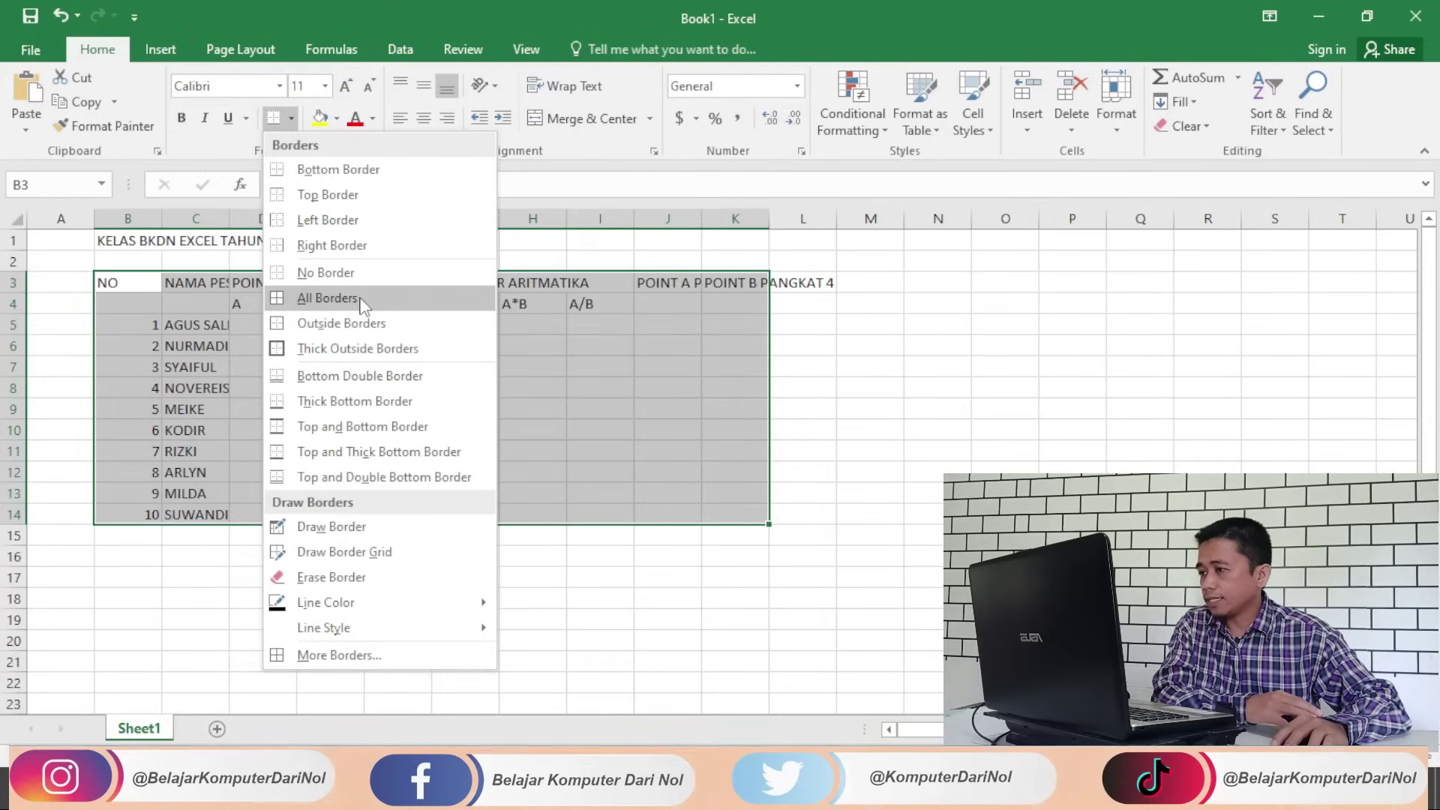
pyautogui.click(362, 300)
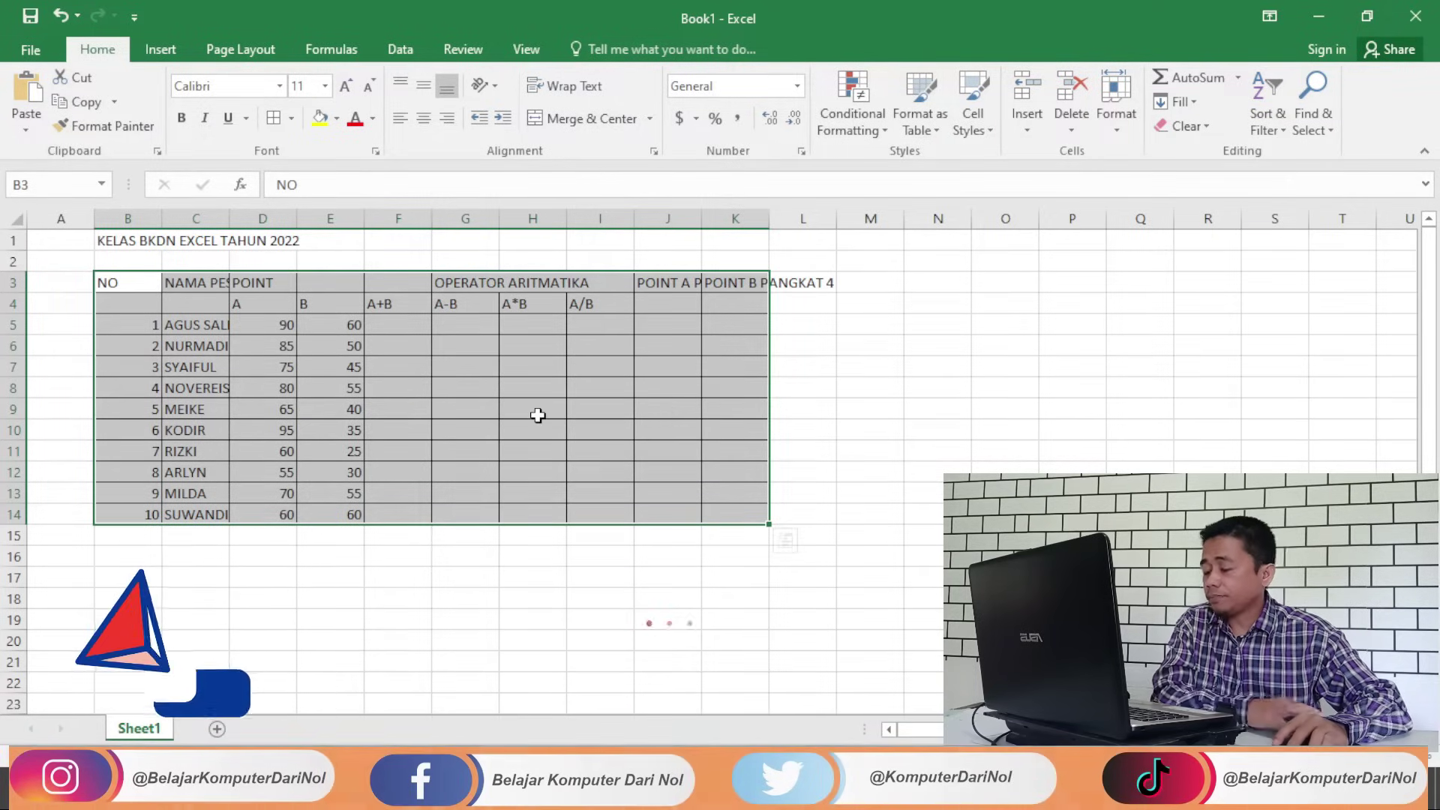
pyautogui.click(538, 415)
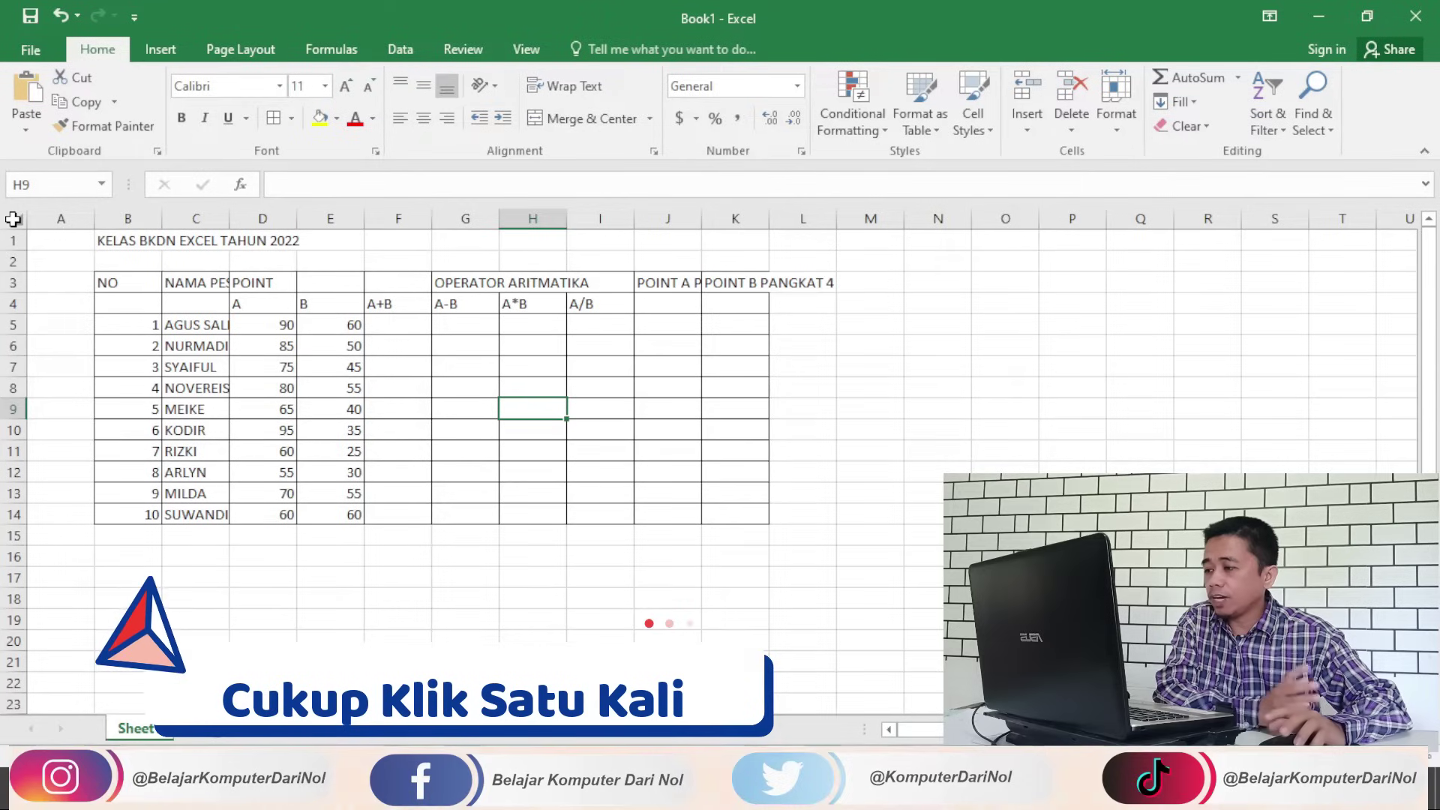
# Step: Set the entire worksheet's font to Arial at size 12
pyautogui.click(13, 219)
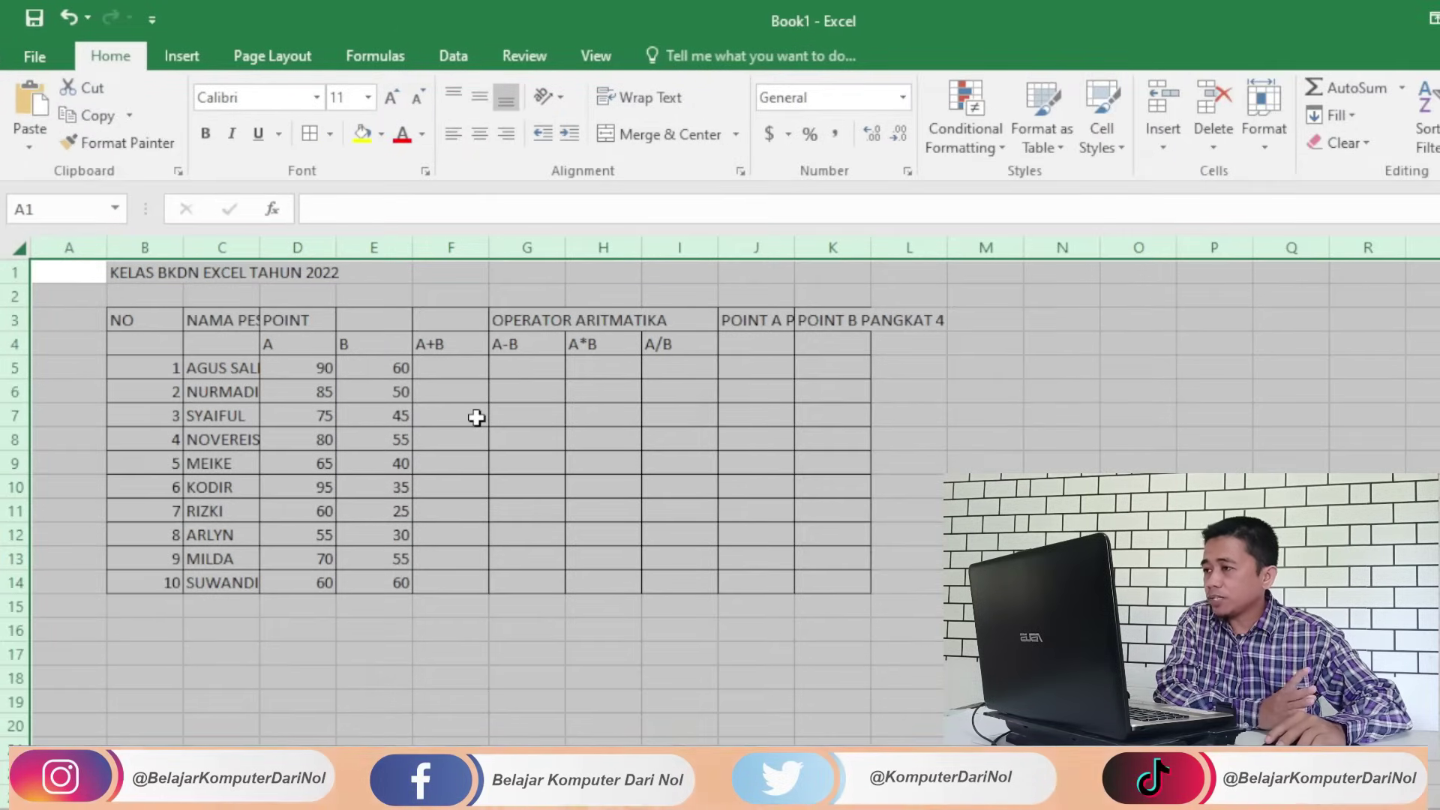
pyautogui.click(318, 102)
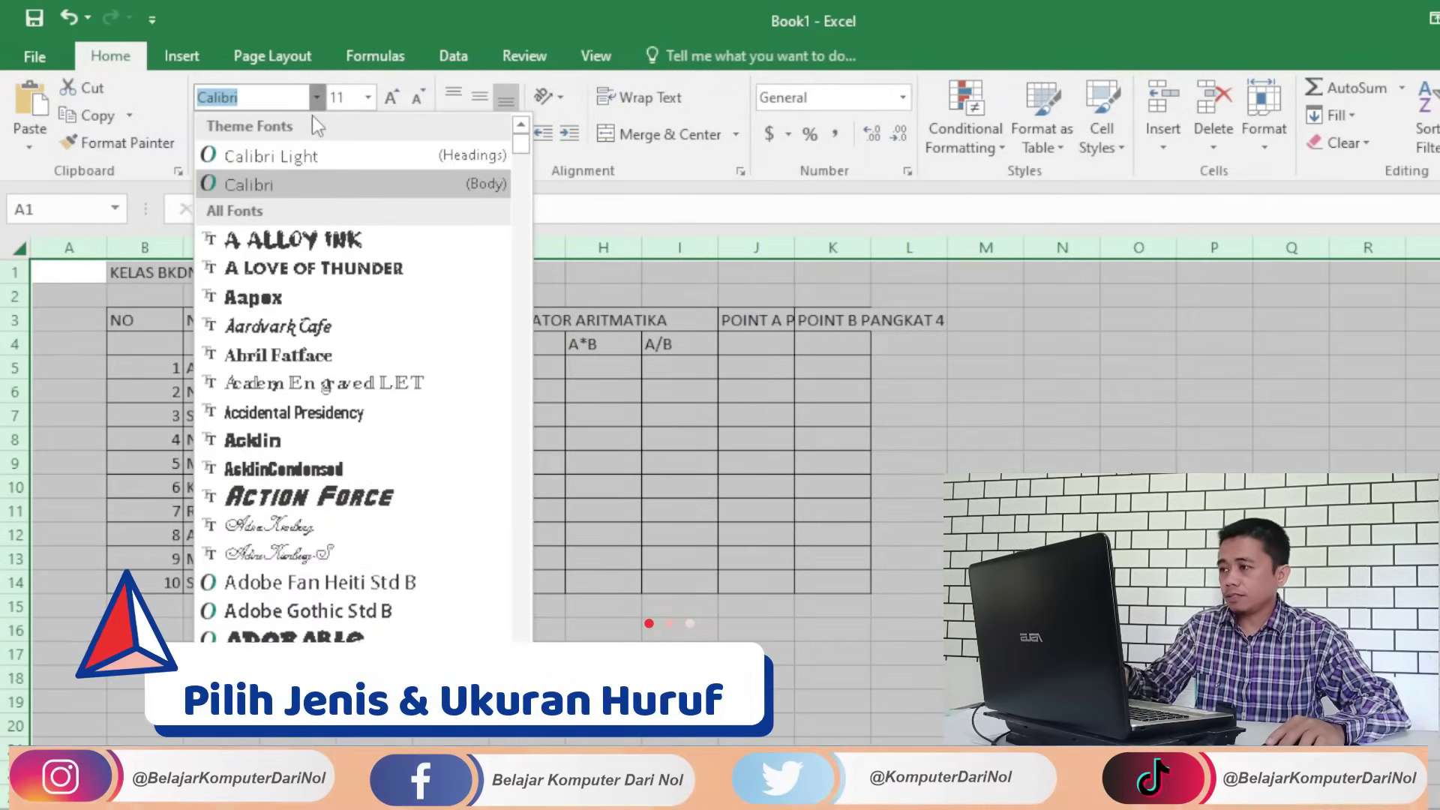
pyautogui.write('Ar')
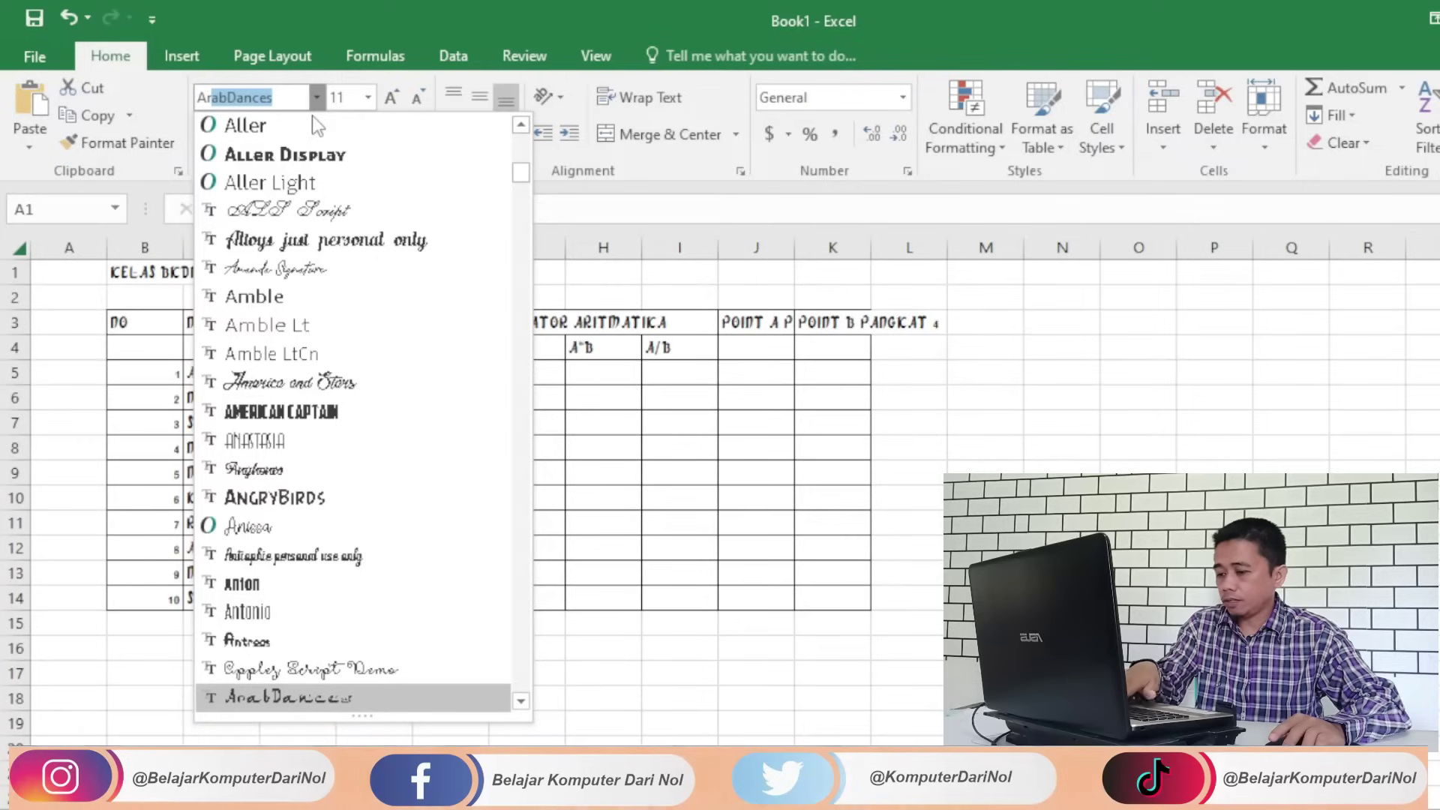
pyautogui.write('ial')
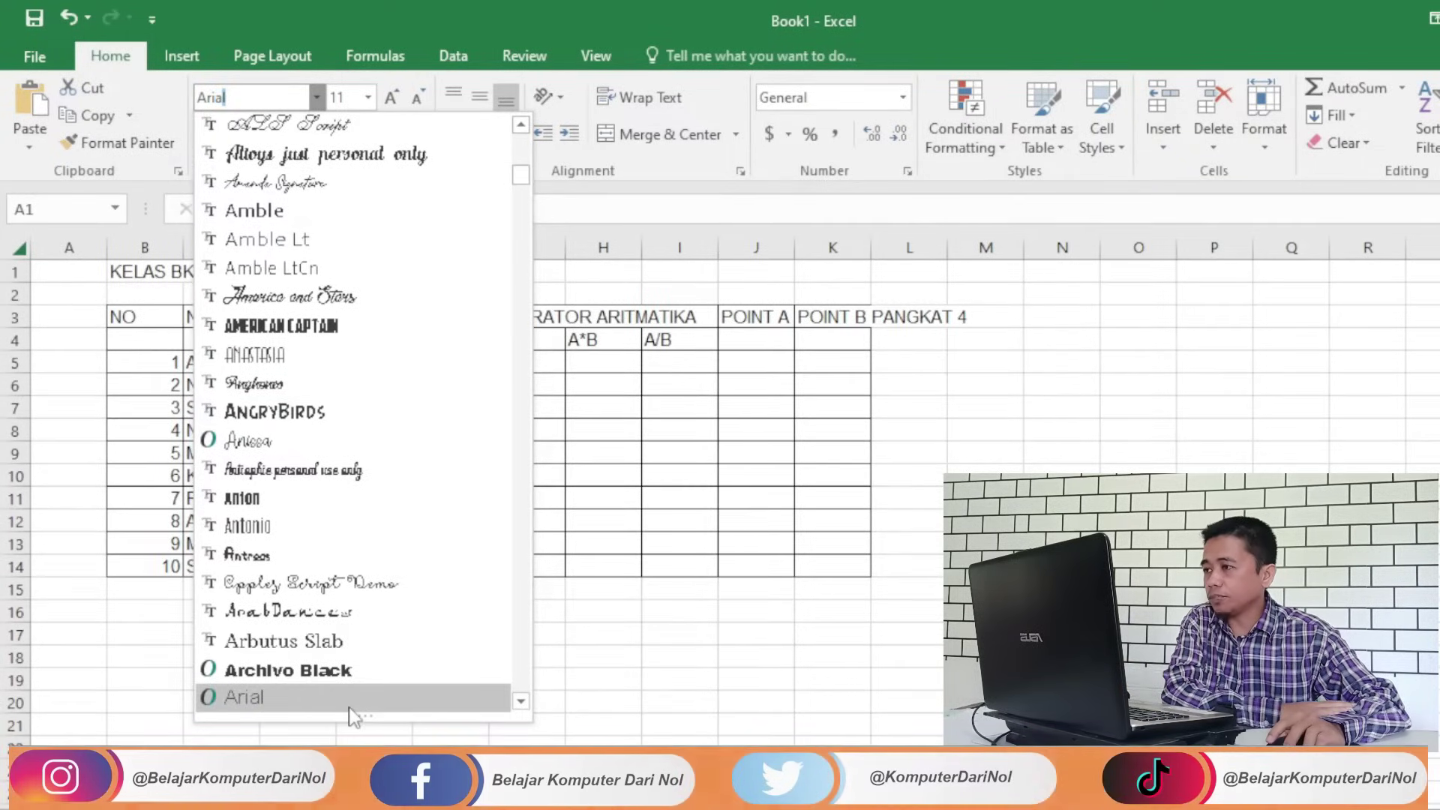
pyautogui.click(351, 711)
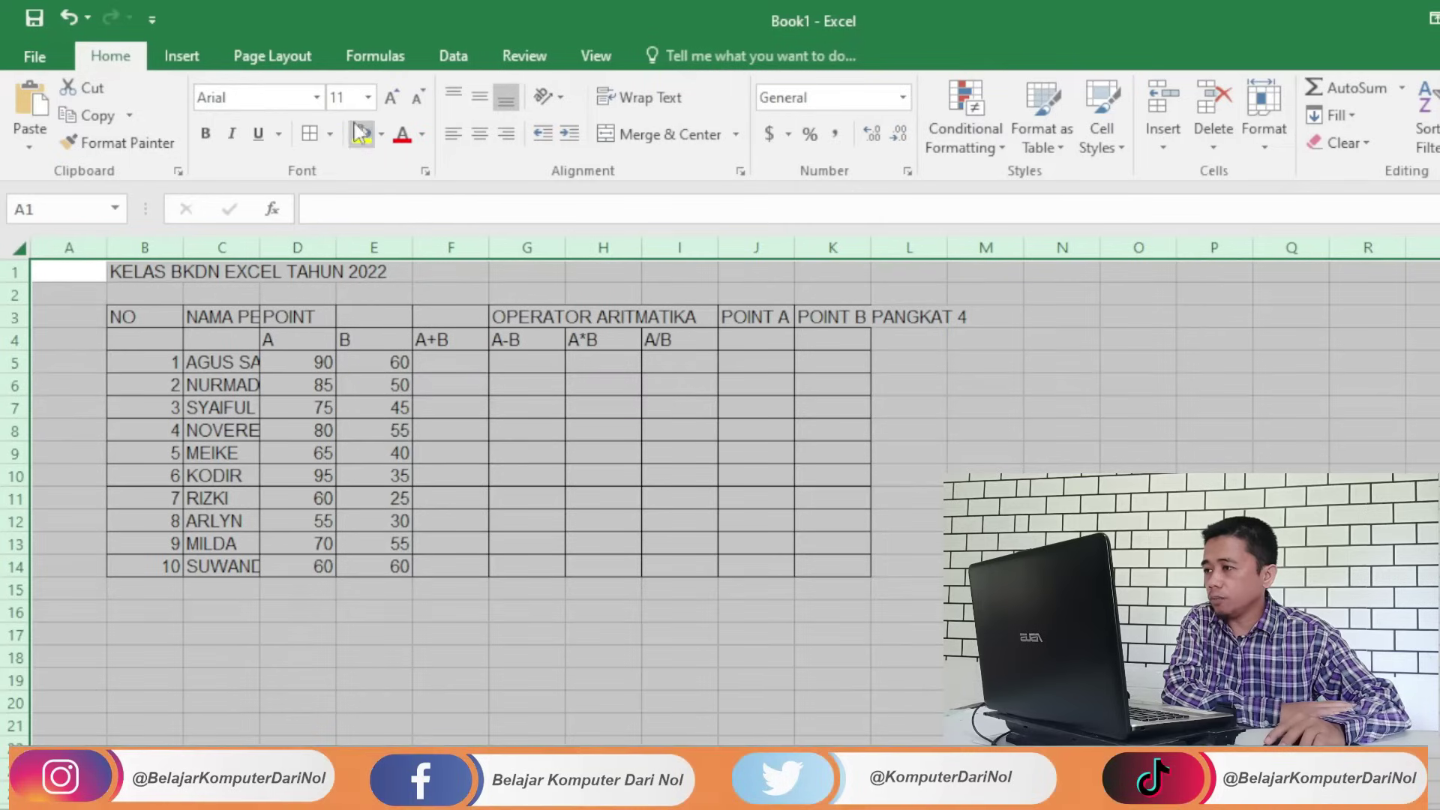
pyautogui.click(368, 97)
pyautogui.click(352, 201)
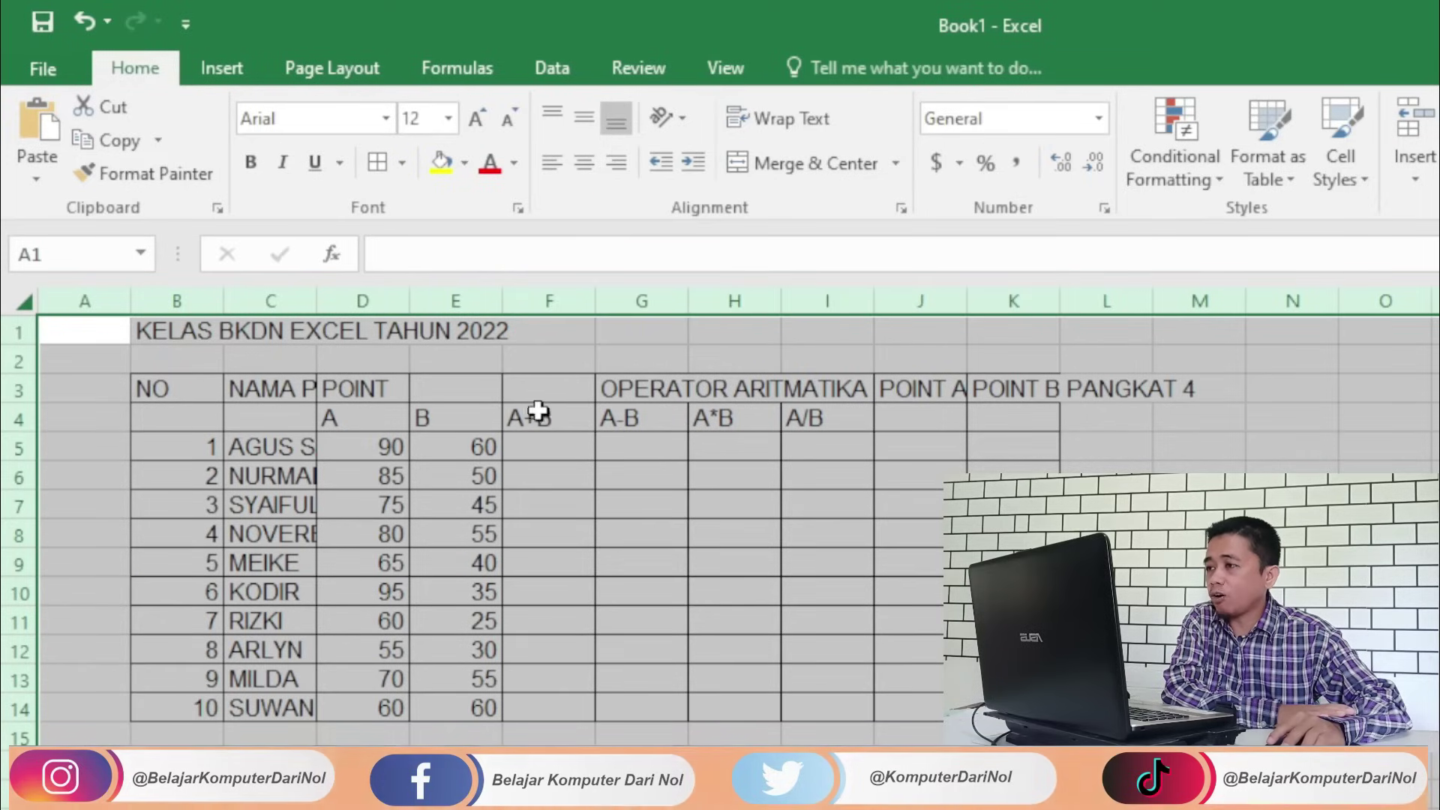
# Step: Apply Middle Align and Center to all cells of the sheet
pyautogui.click(586, 120)
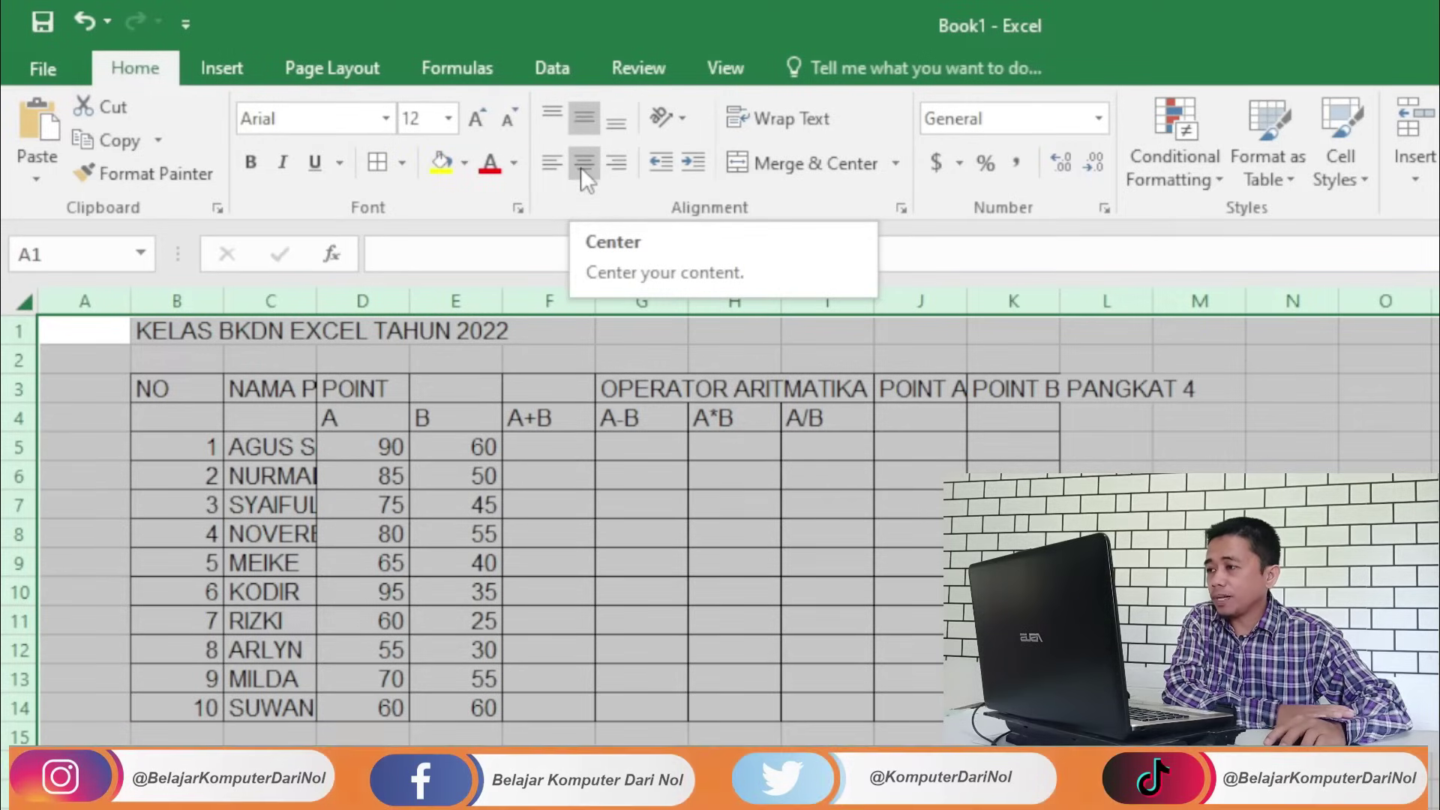
pyautogui.click(582, 166)
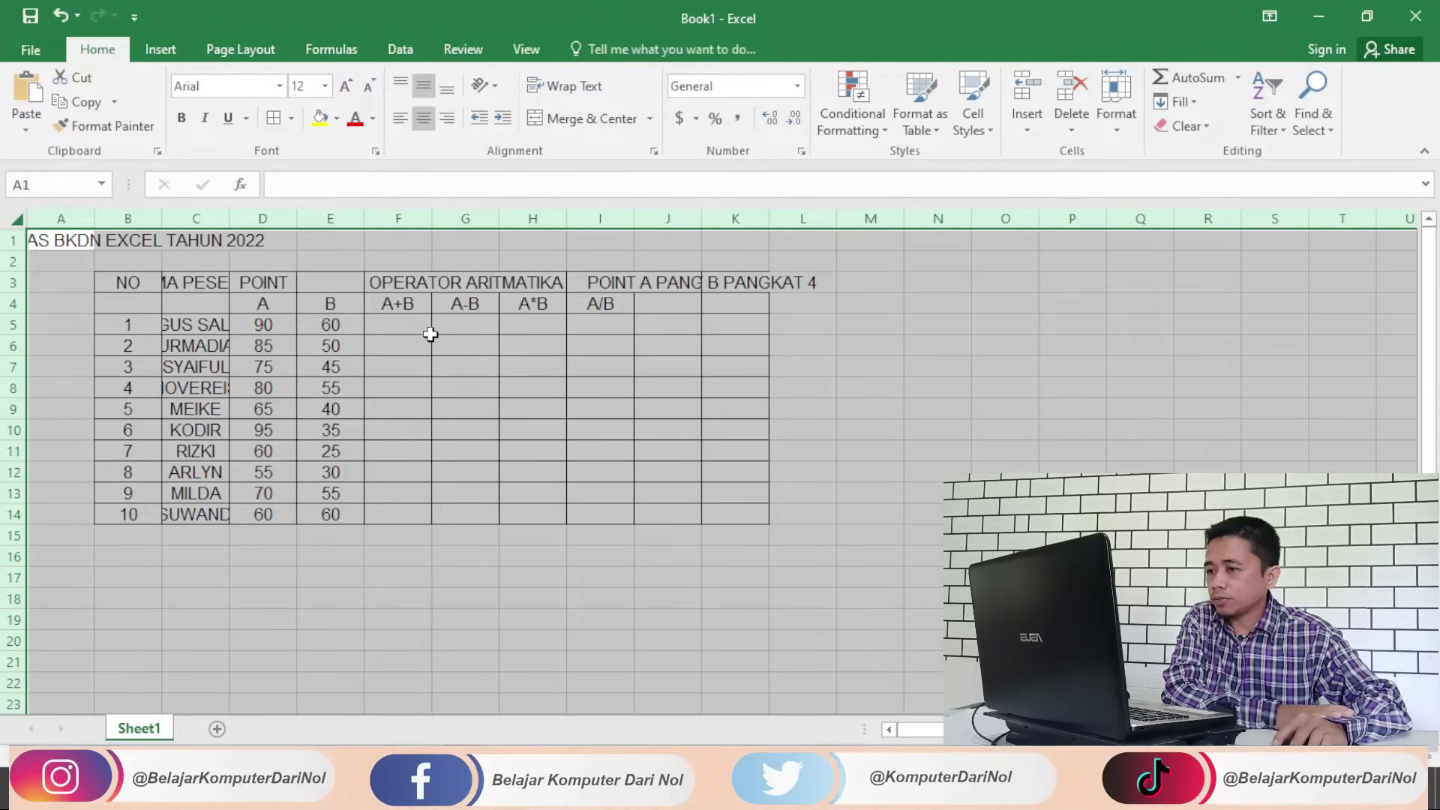
pyautogui.click(820, 367)
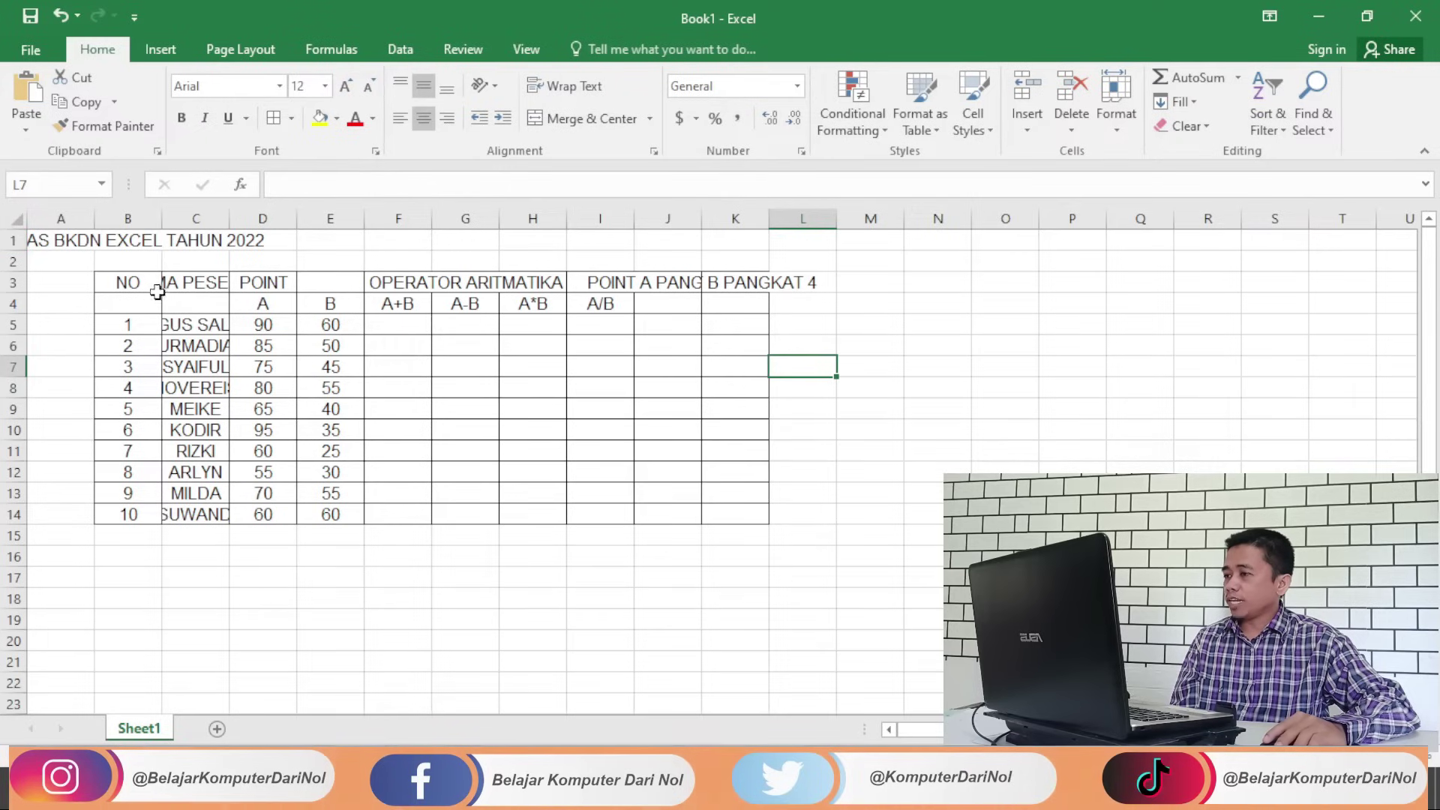
# Step: Merge and centre the title cell across B1:K1
pyautogui.click(121, 240)
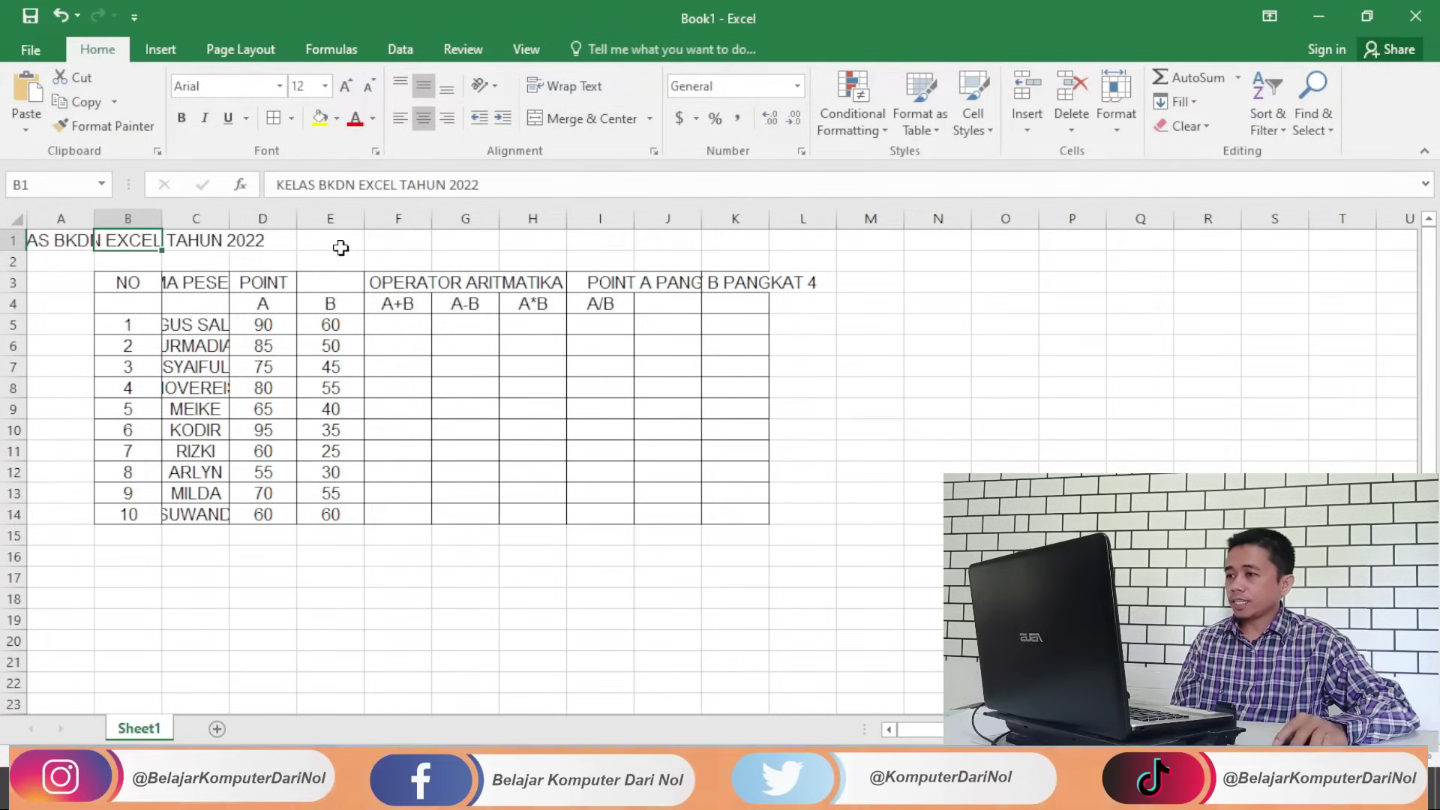
pyautogui.keyDown('shift'); pyautogui.click(735, 240); pyautogui.keyUp('shift')
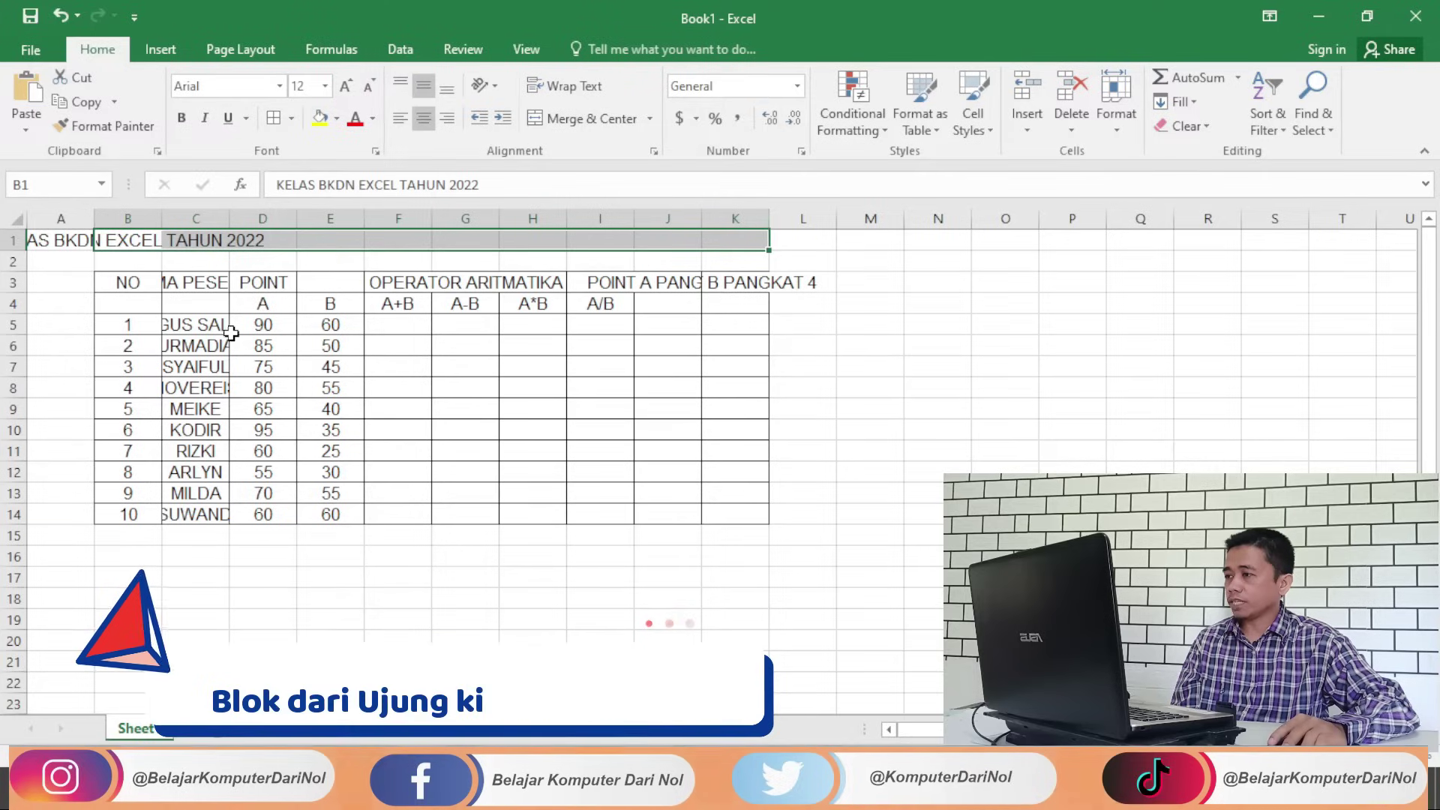
pyautogui.click(136, 239)
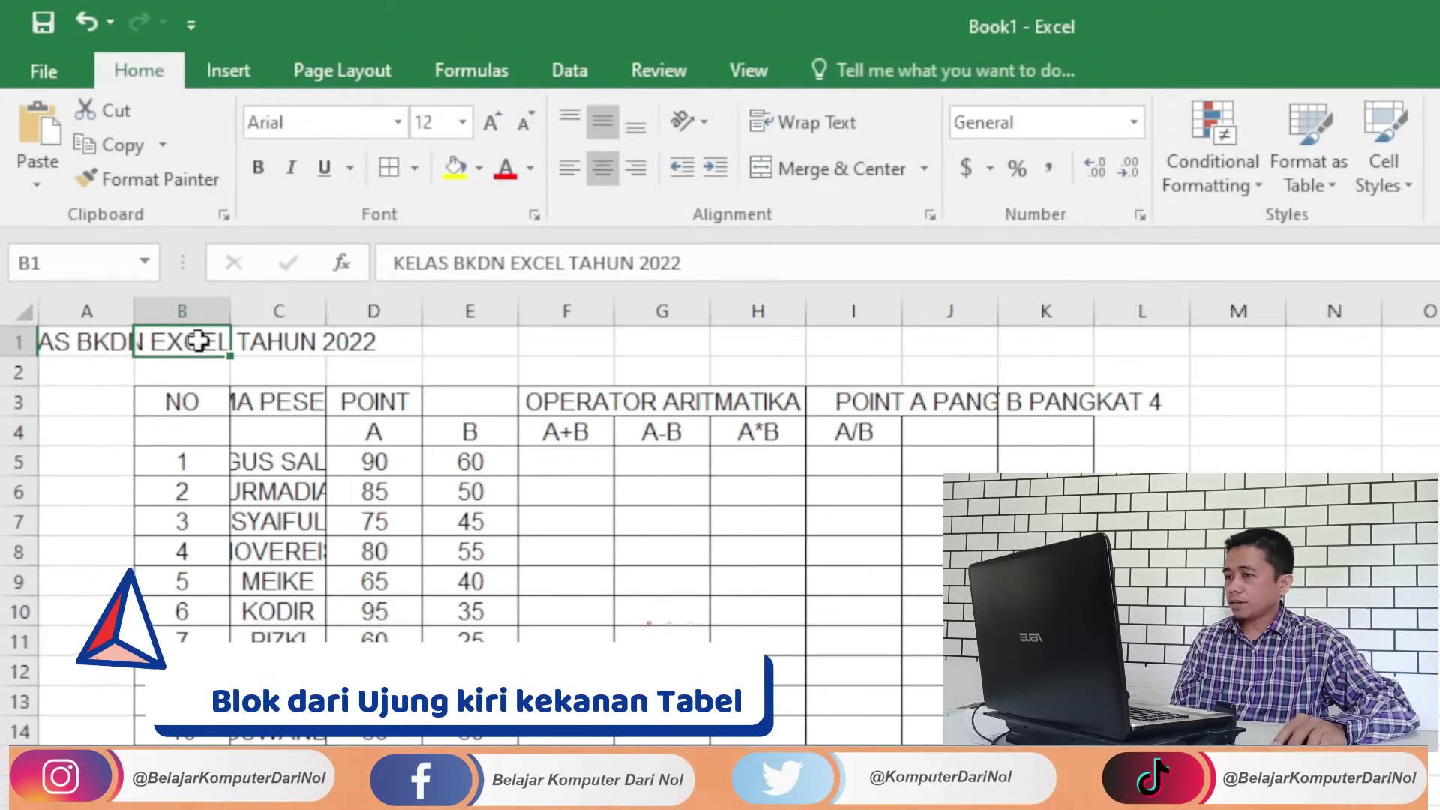
pyautogui.moveTo(220, 339)
pyautogui.mouseDown()
pyautogui.moveTo(1035, 351)
pyautogui.moveTo(1050, 334)
pyautogui.mouseUp()
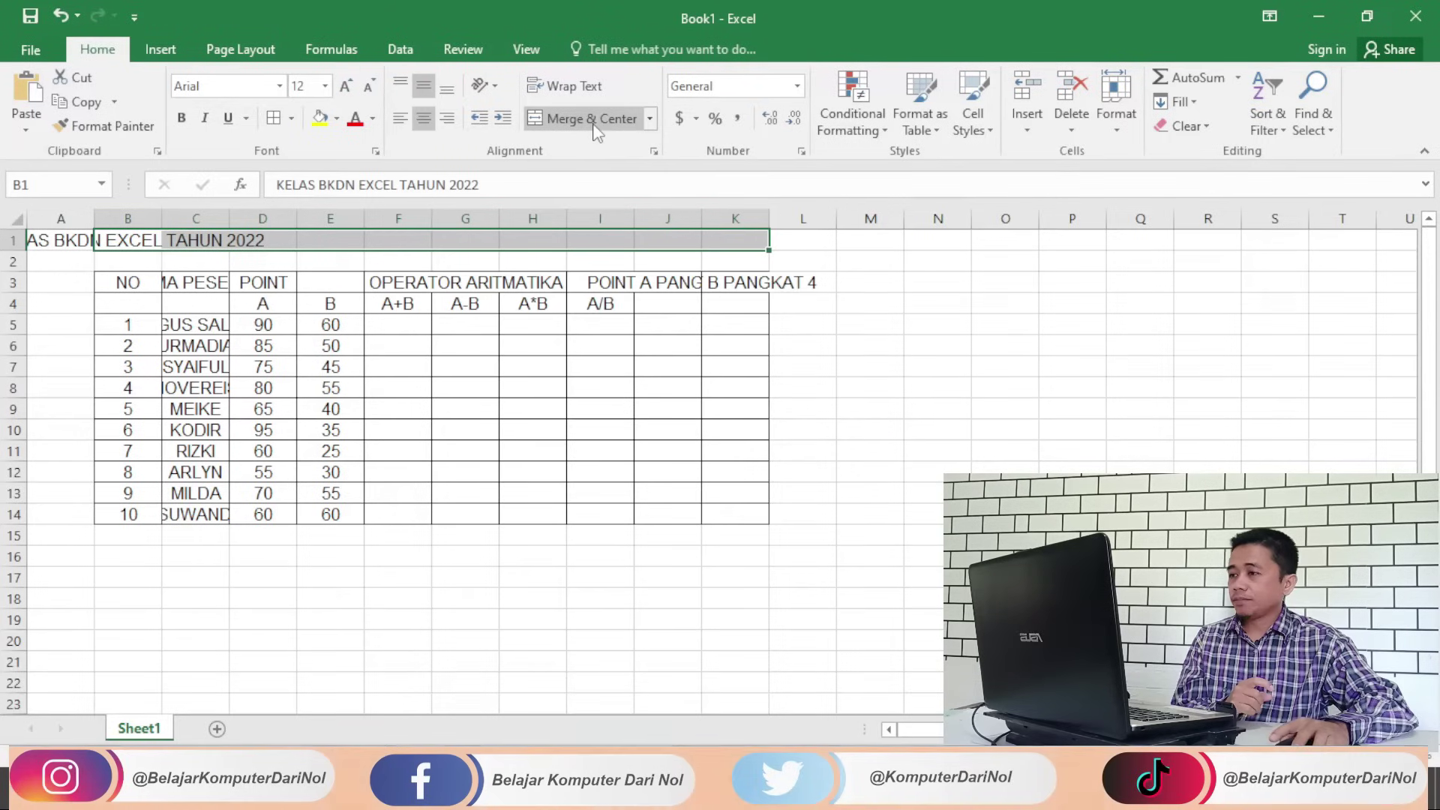
pyautogui.click(592, 118)
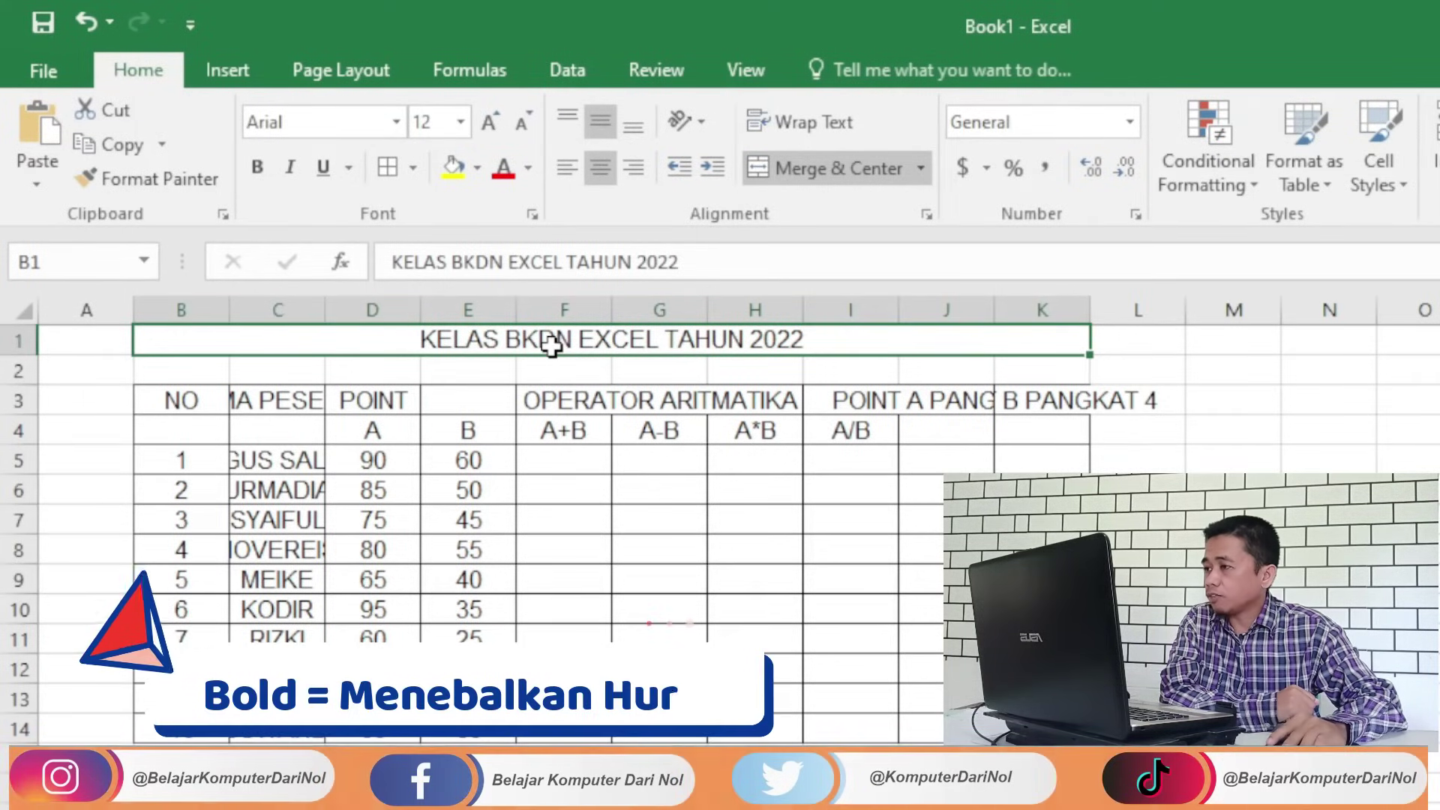
# Step: Make the title bold at size 20, then bring up the Operator Aritmatika reference workbook
pyautogui.click(259, 170)
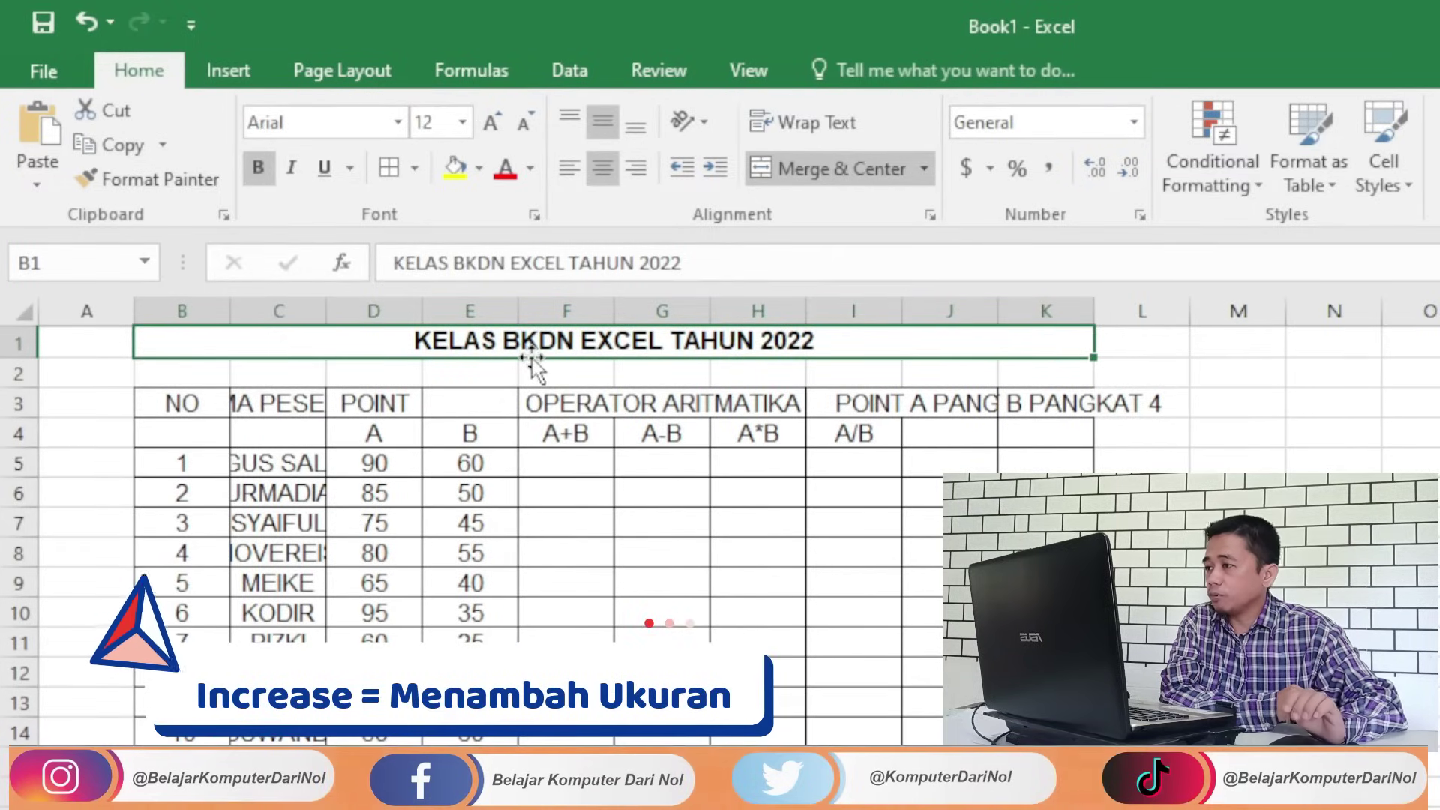
pyautogui.tripleClick(485, 129)
pyautogui.click(485, 129)
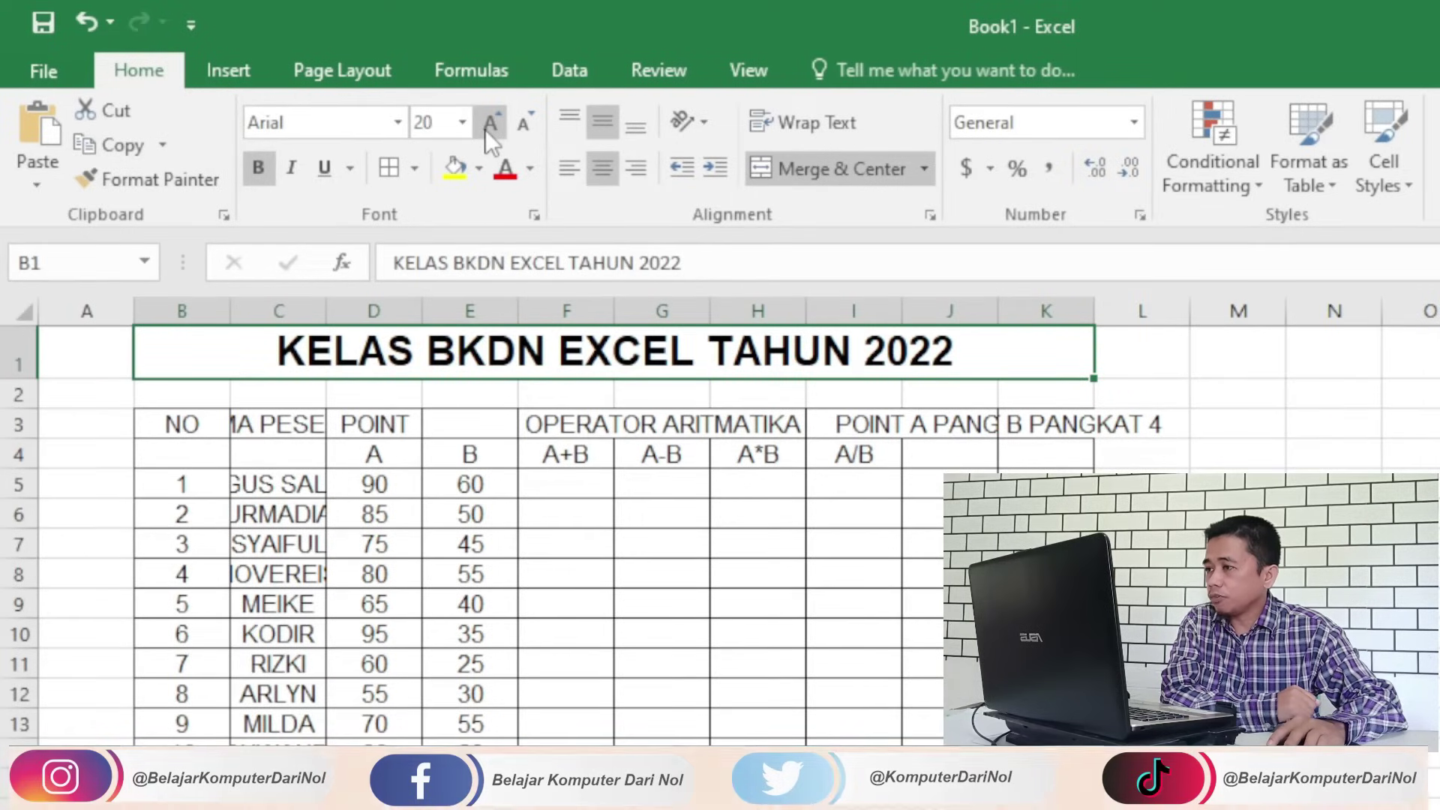
pyautogui.click(524, 128)
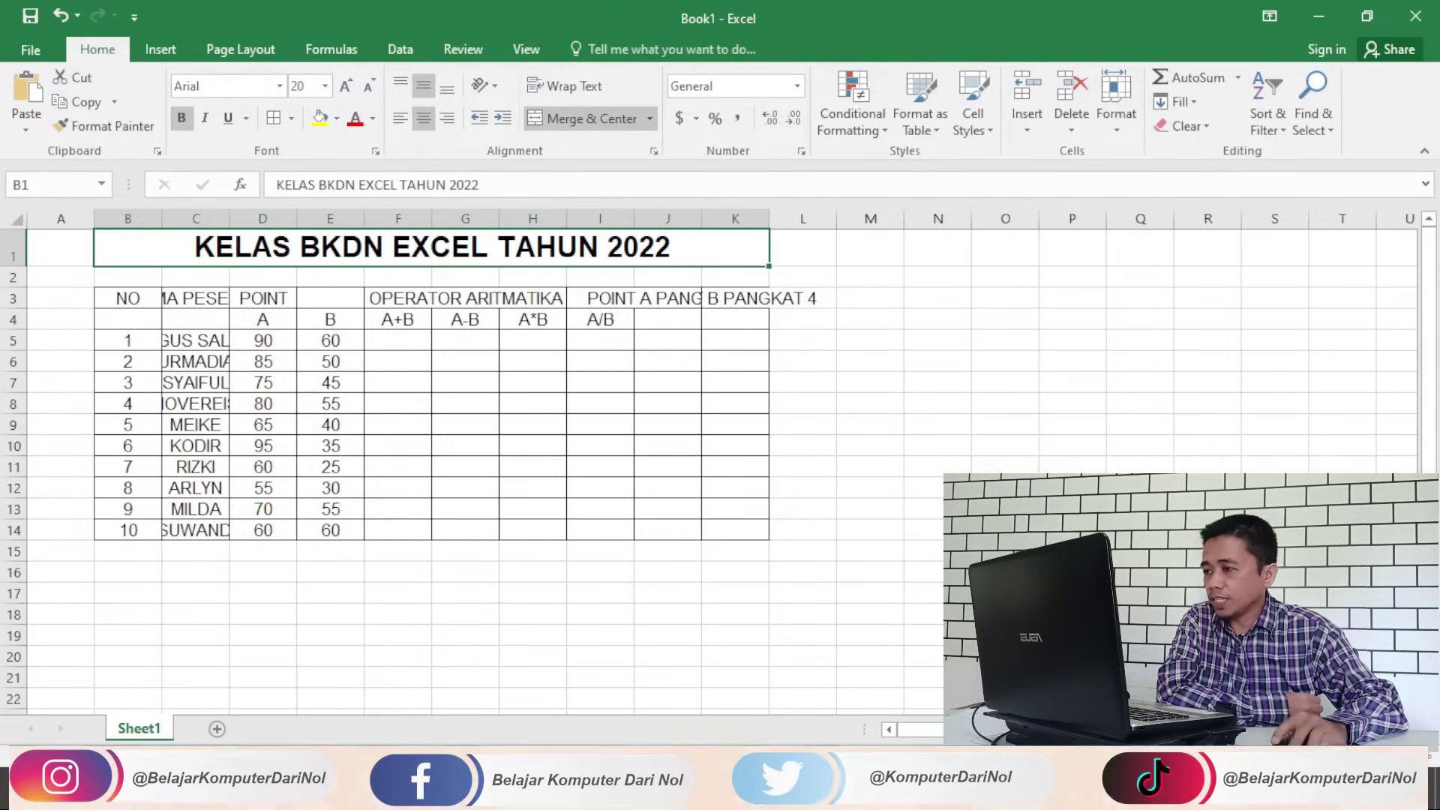
pyautogui.click(342, 664)
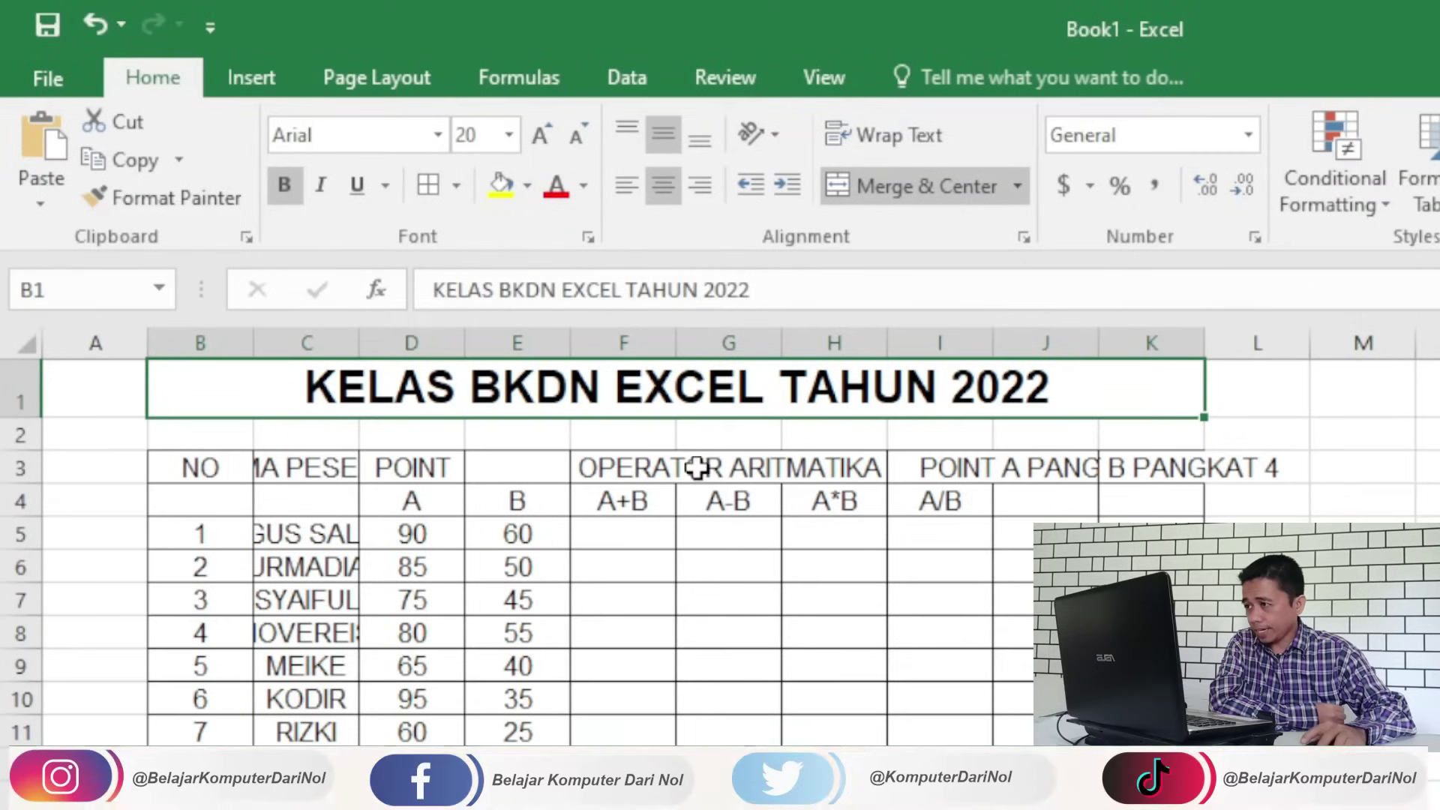
# Step: Back in Book1, add a Thick Bottom Border under the merged title B1:K1
pyautogui.click(697, 468)
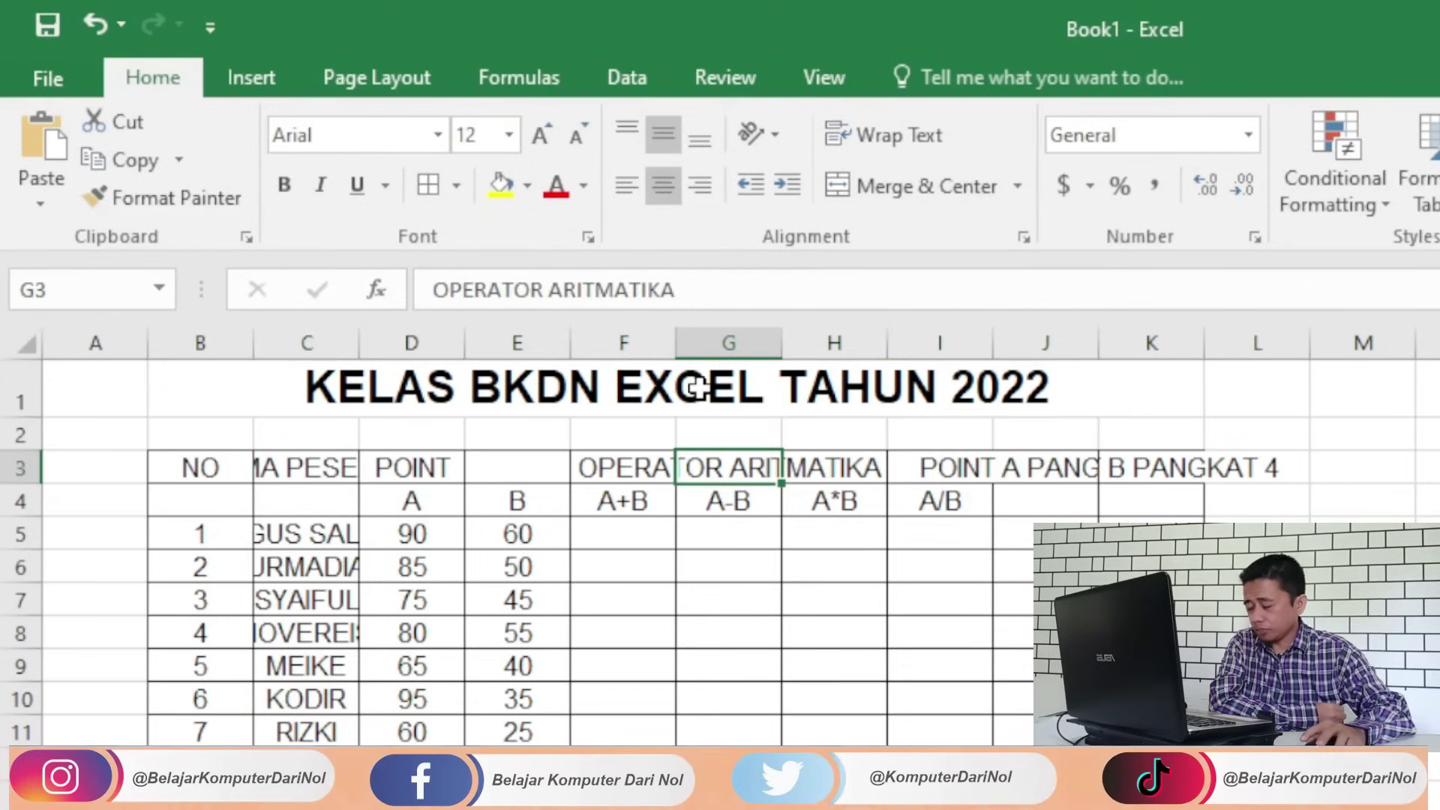
pyautogui.click(700, 401)
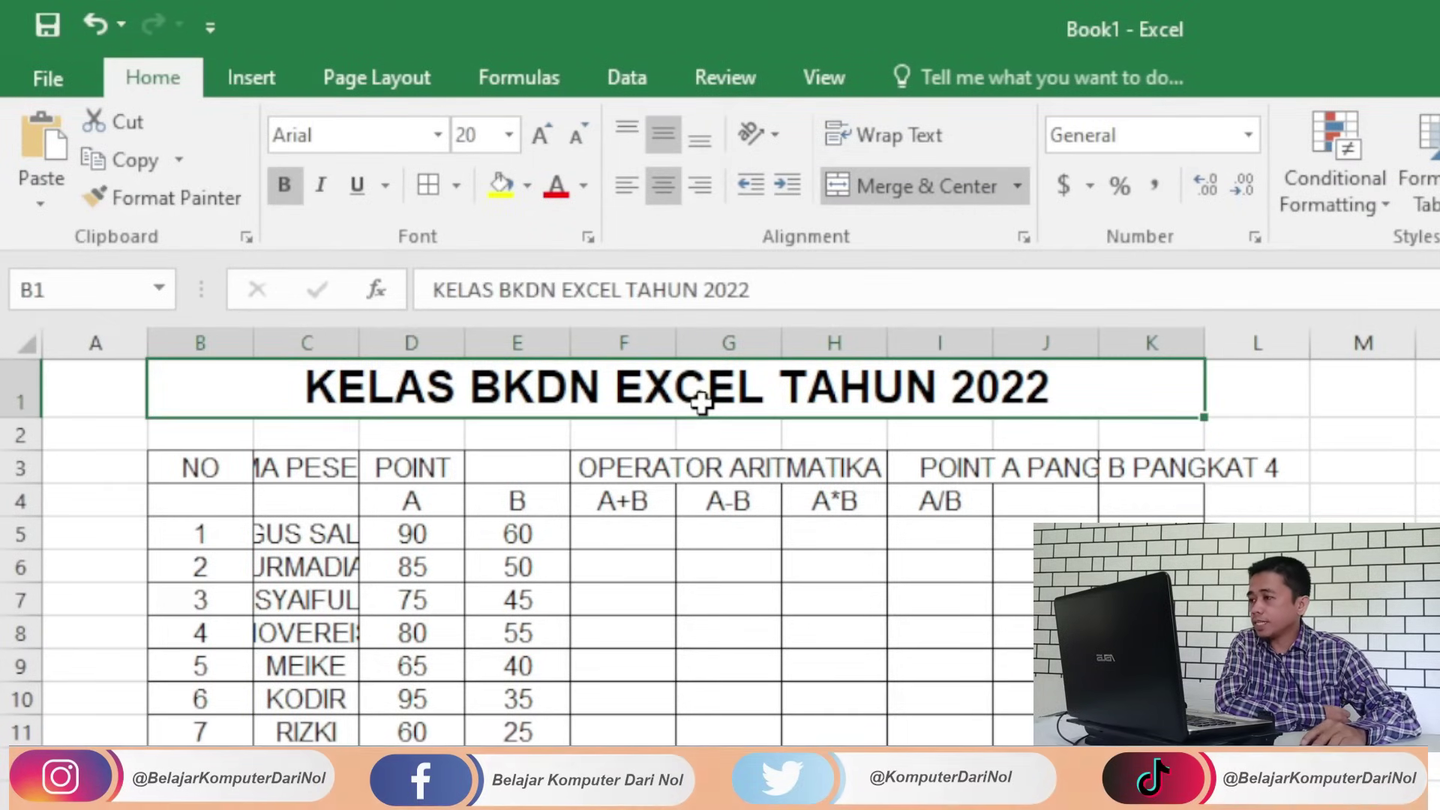
pyautogui.click(458, 191)
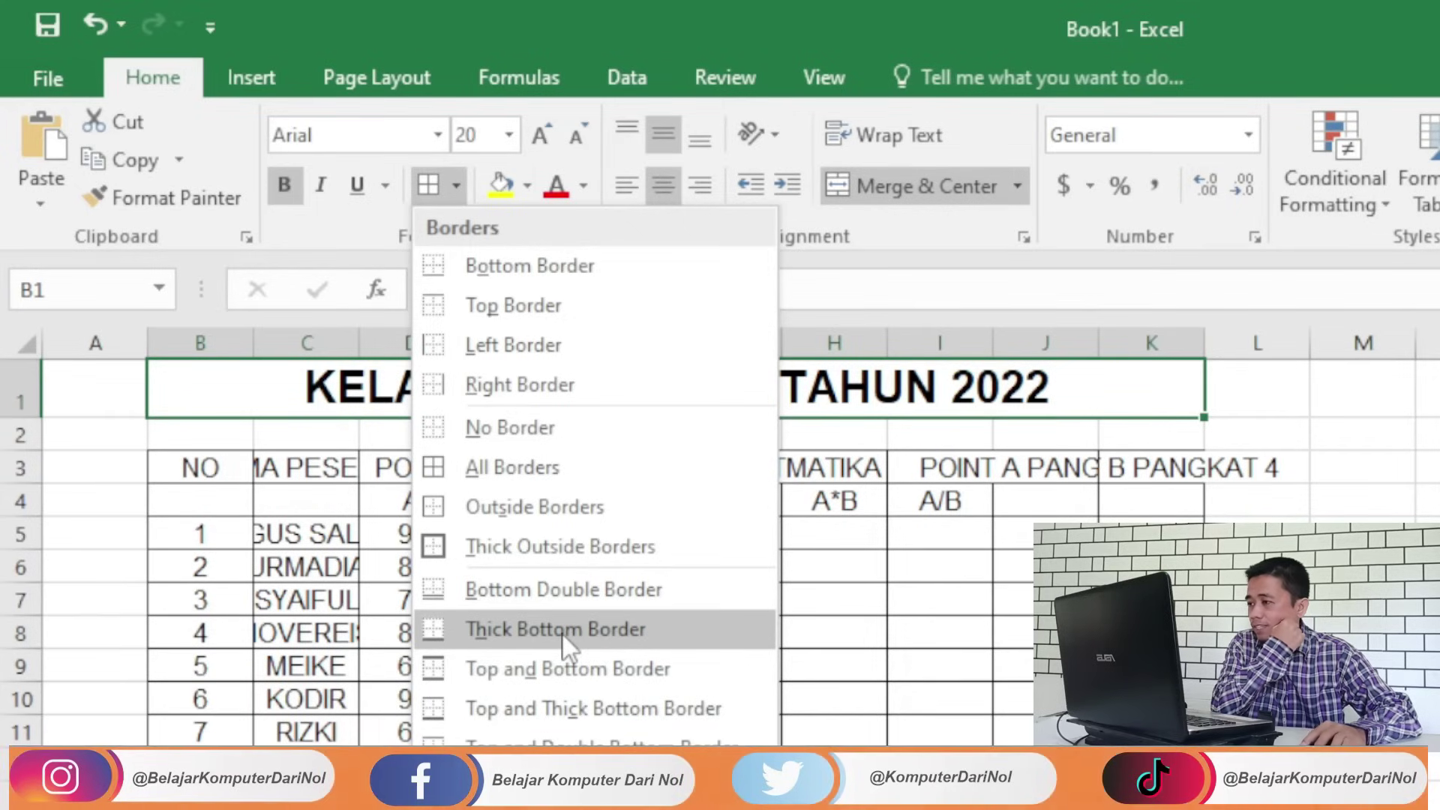
pyautogui.click(562, 630)
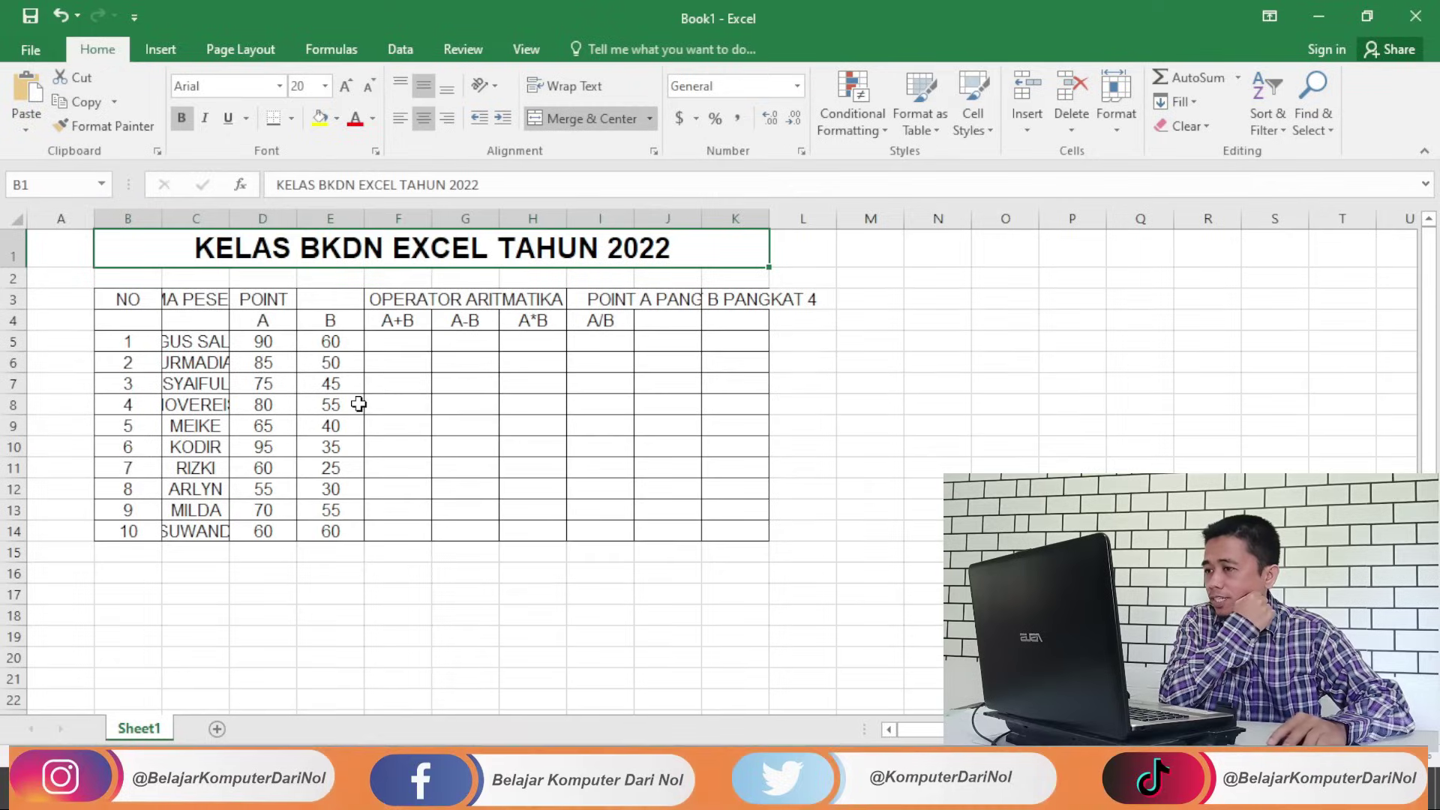
pyautogui.click(533, 341)
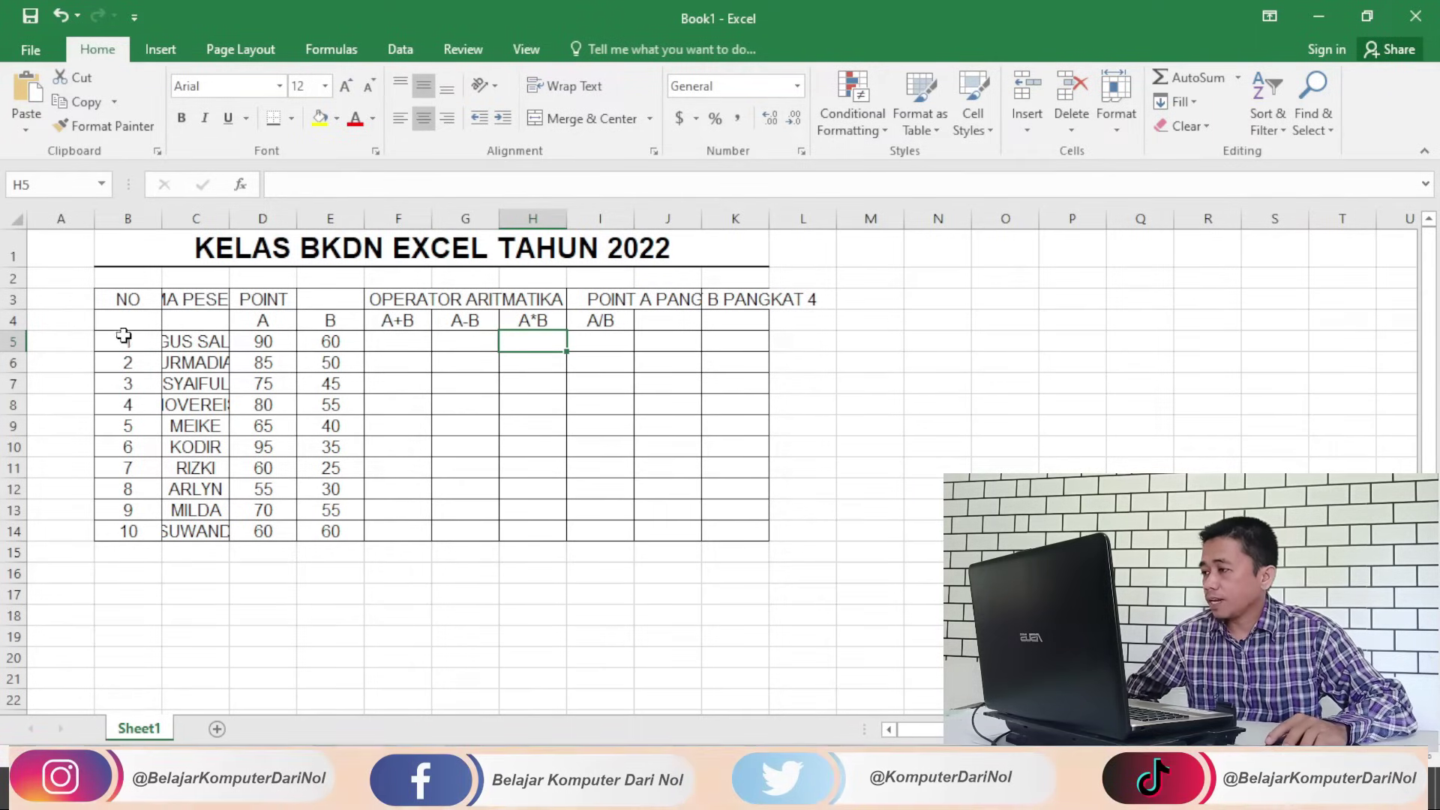
# Step: Check how the NO header is merged in the finished reference workbook
pyautogui.click(135, 298)
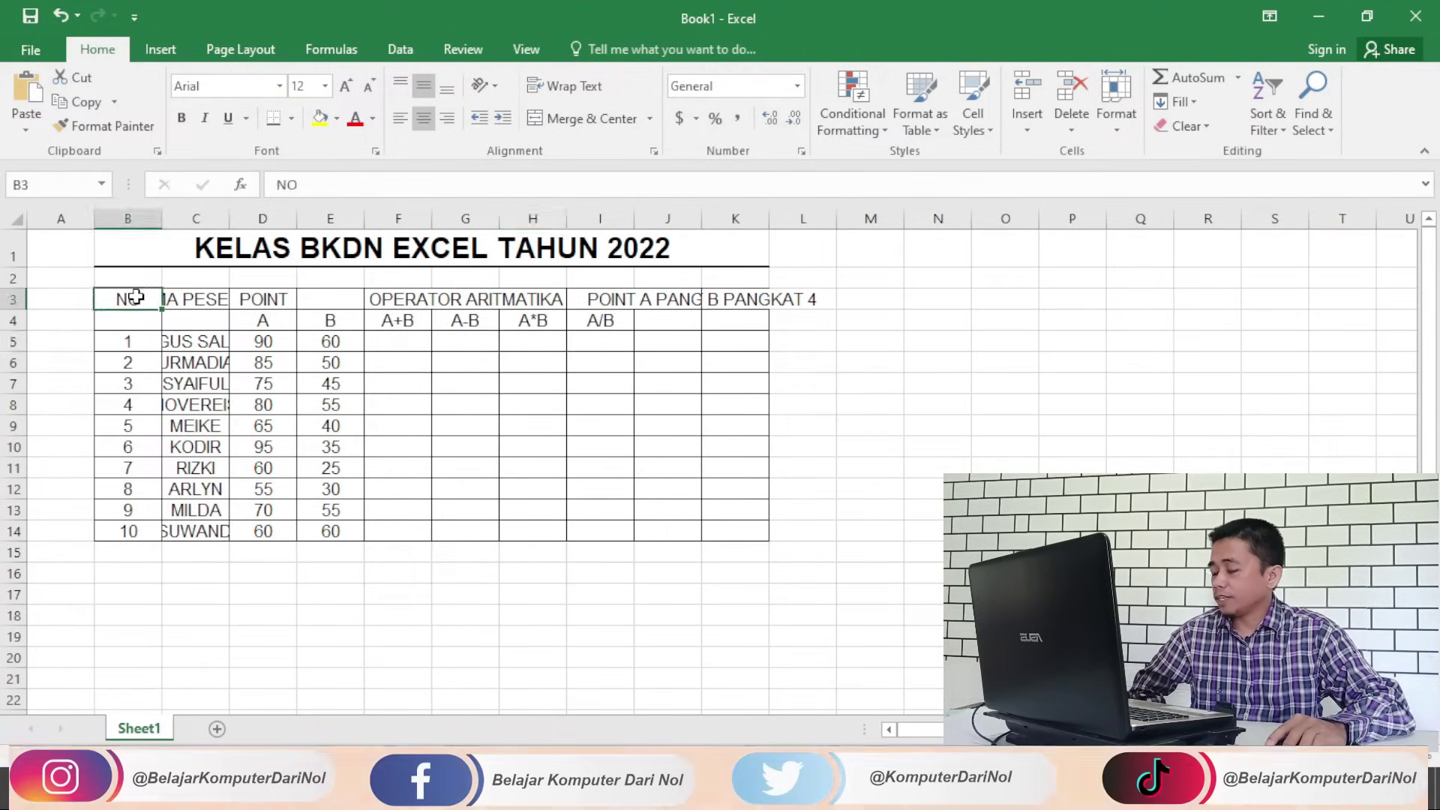
pyautogui.moveTo(135, 297); pyautogui.dragTo(137, 317)
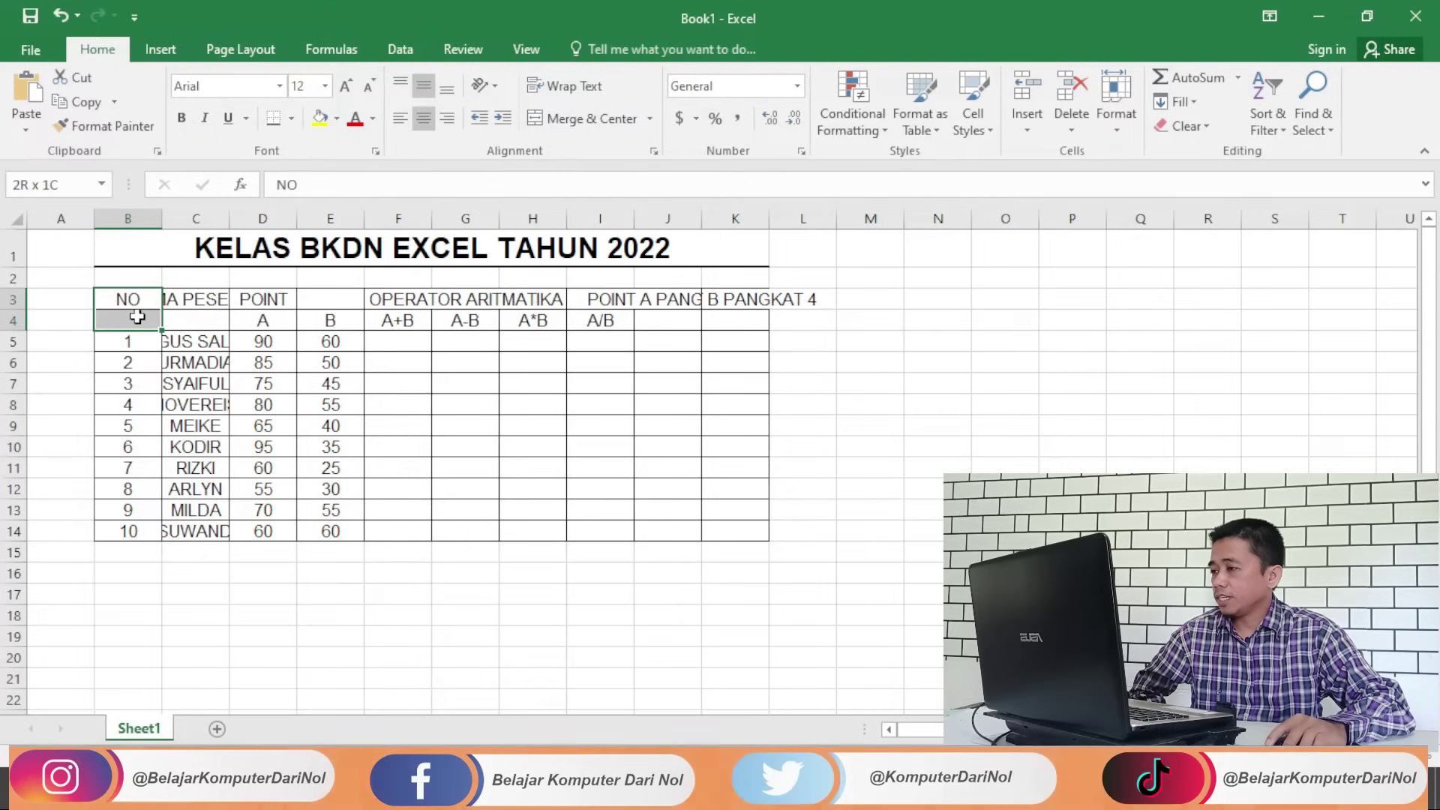
pyautogui.click(141, 361)
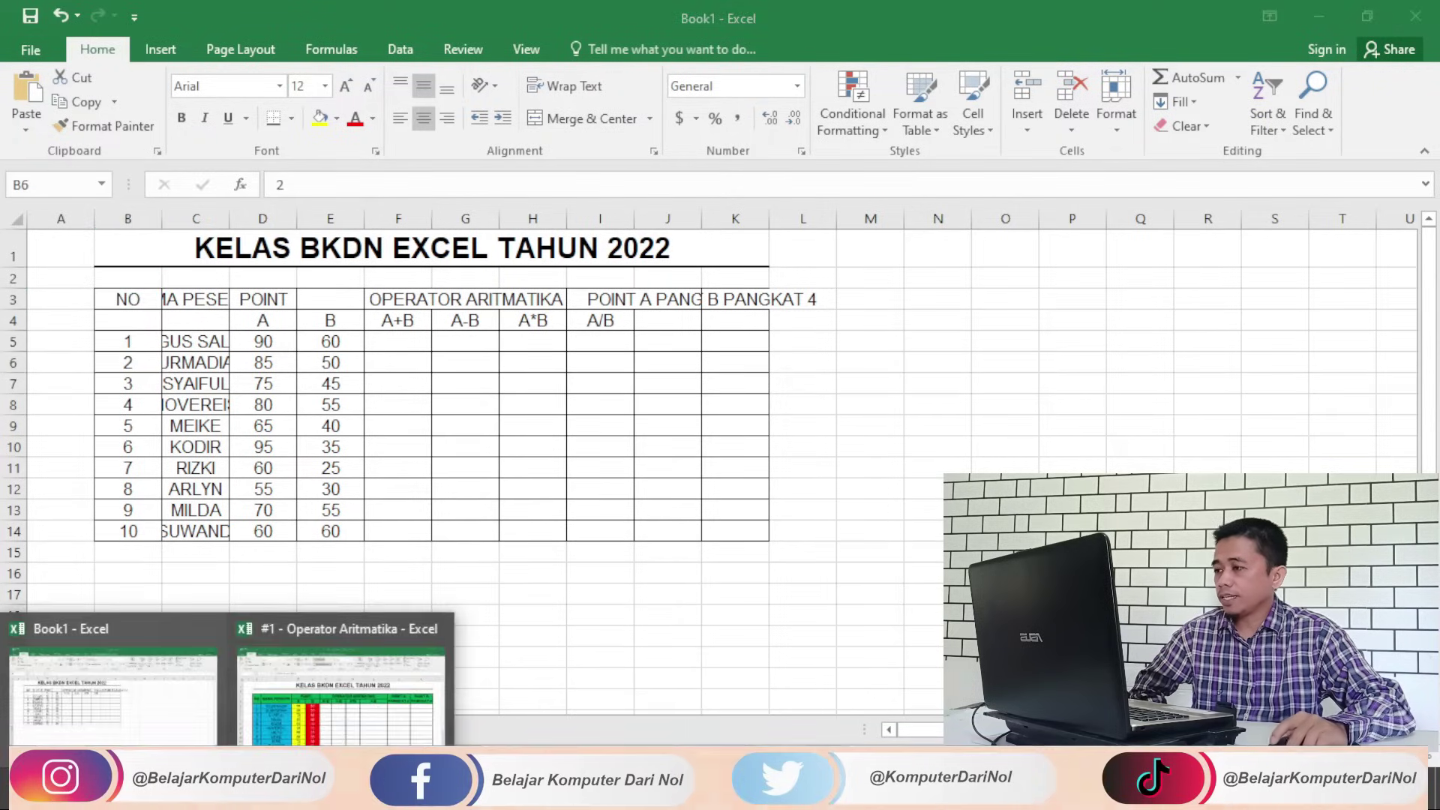
pyautogui.click(342, 667)
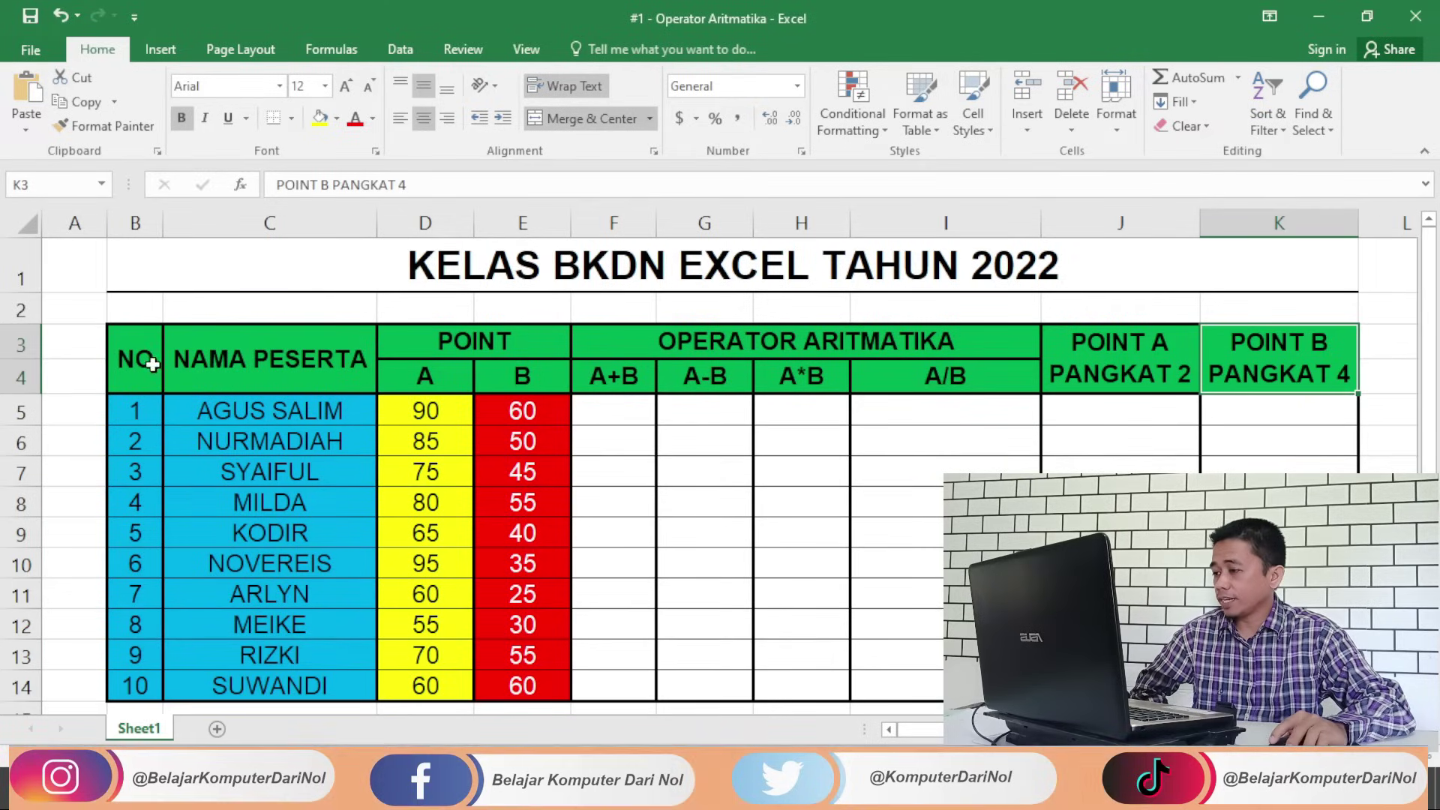
pyautogui.click(136, 349)
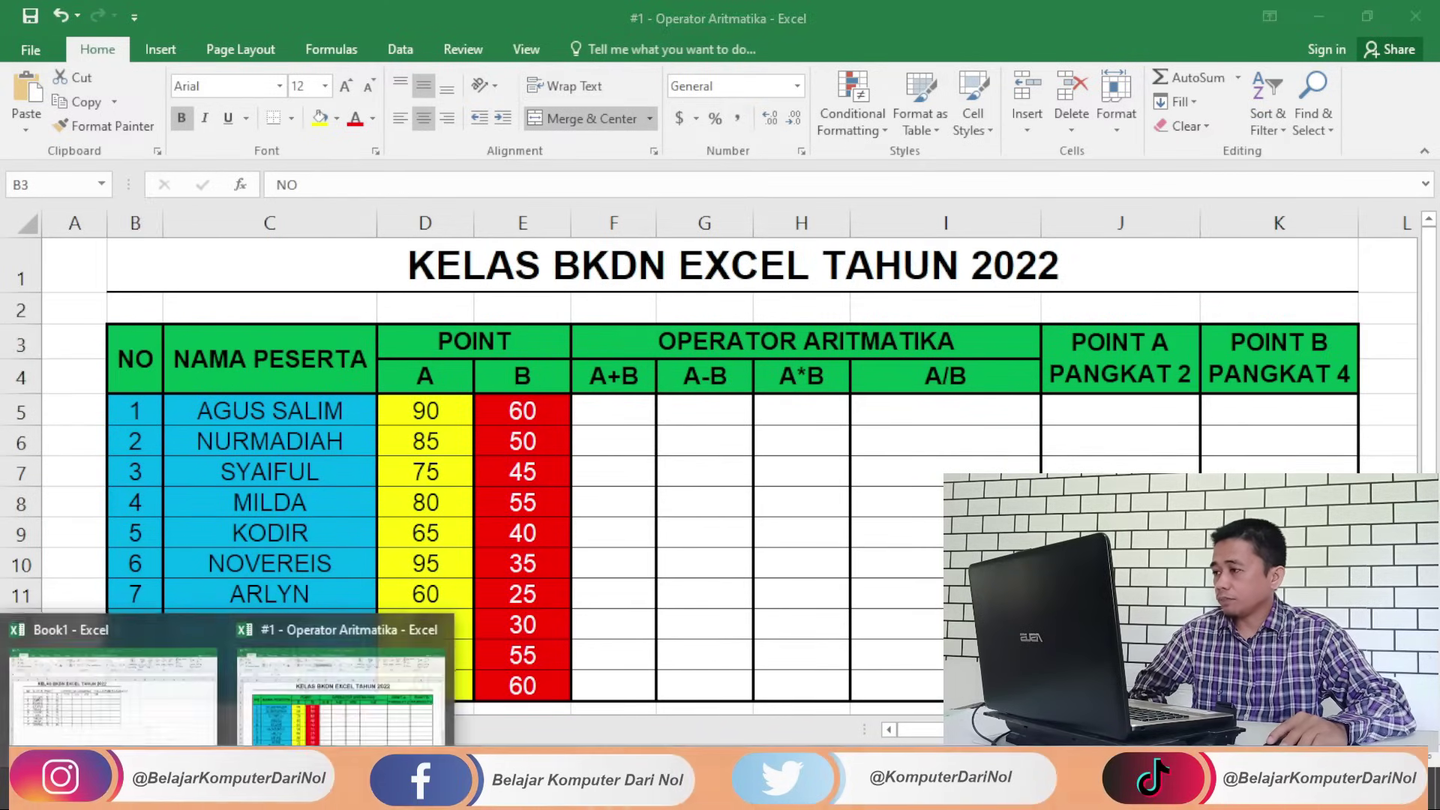
pyautogui.click(111, 734)
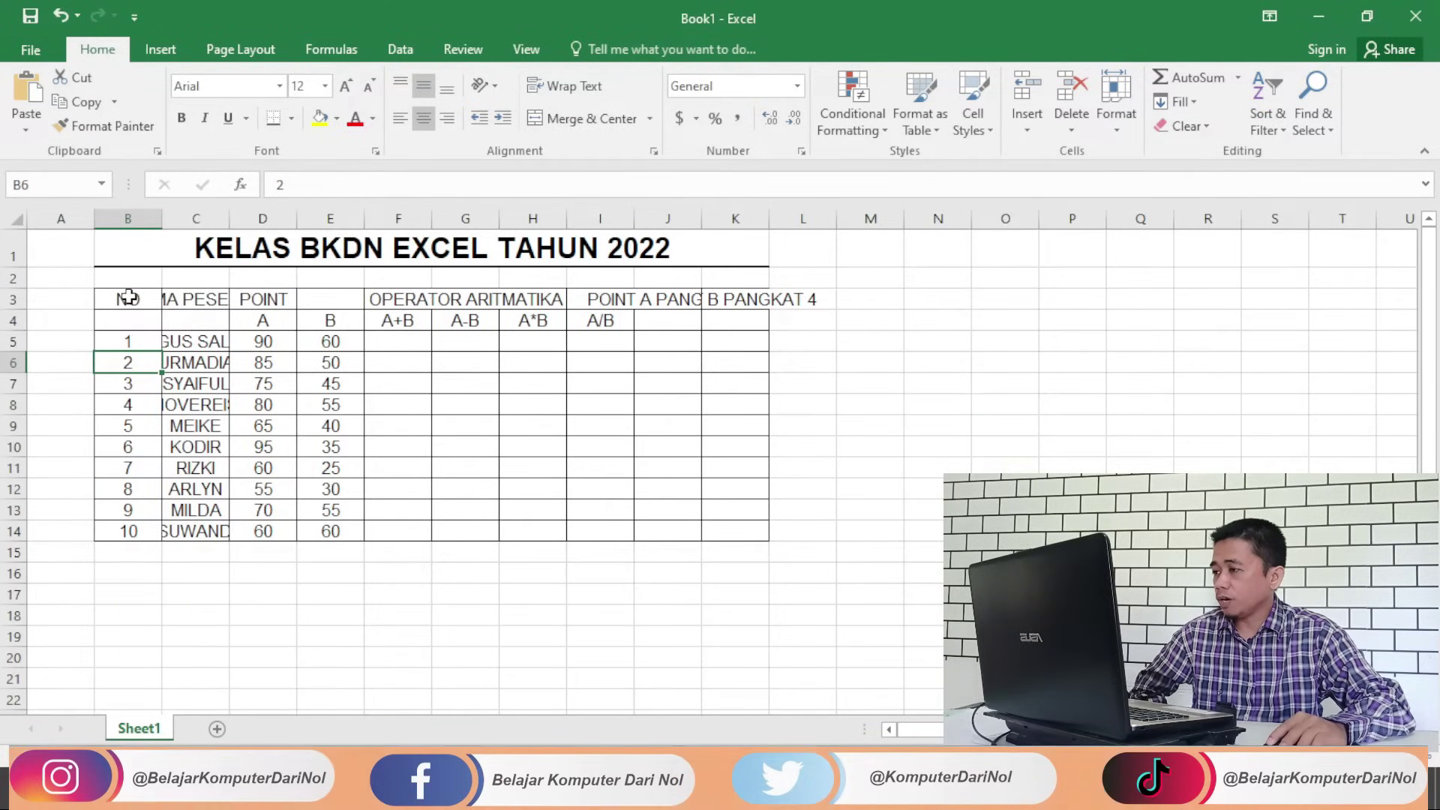
# Step: Merge and centre the NO header across B3:B4
pyautogui.moveTo(129, 298); pyautogui.dragTo(127, 363)
pyautogui.click(132, 321)
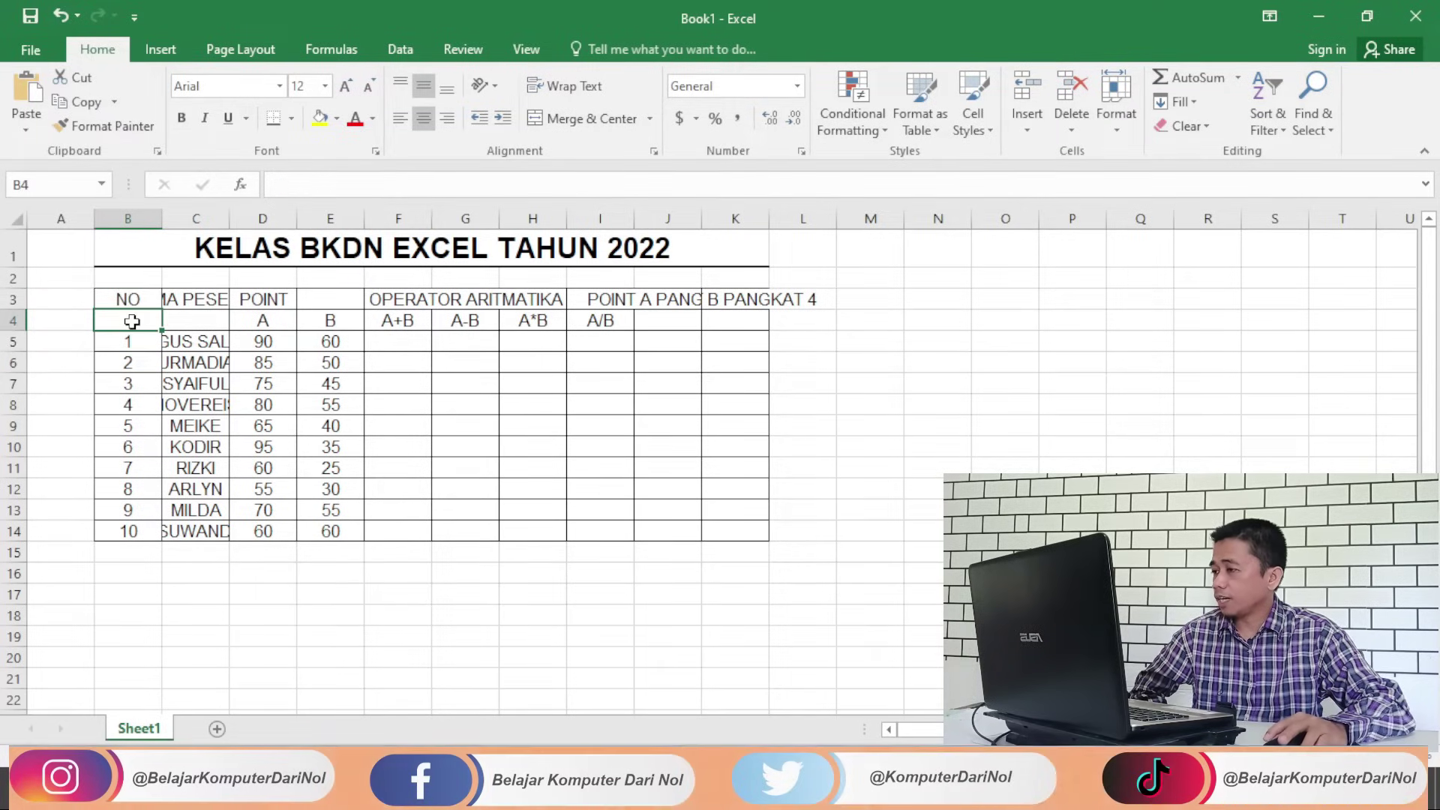
pyautogui.click(132, 300)
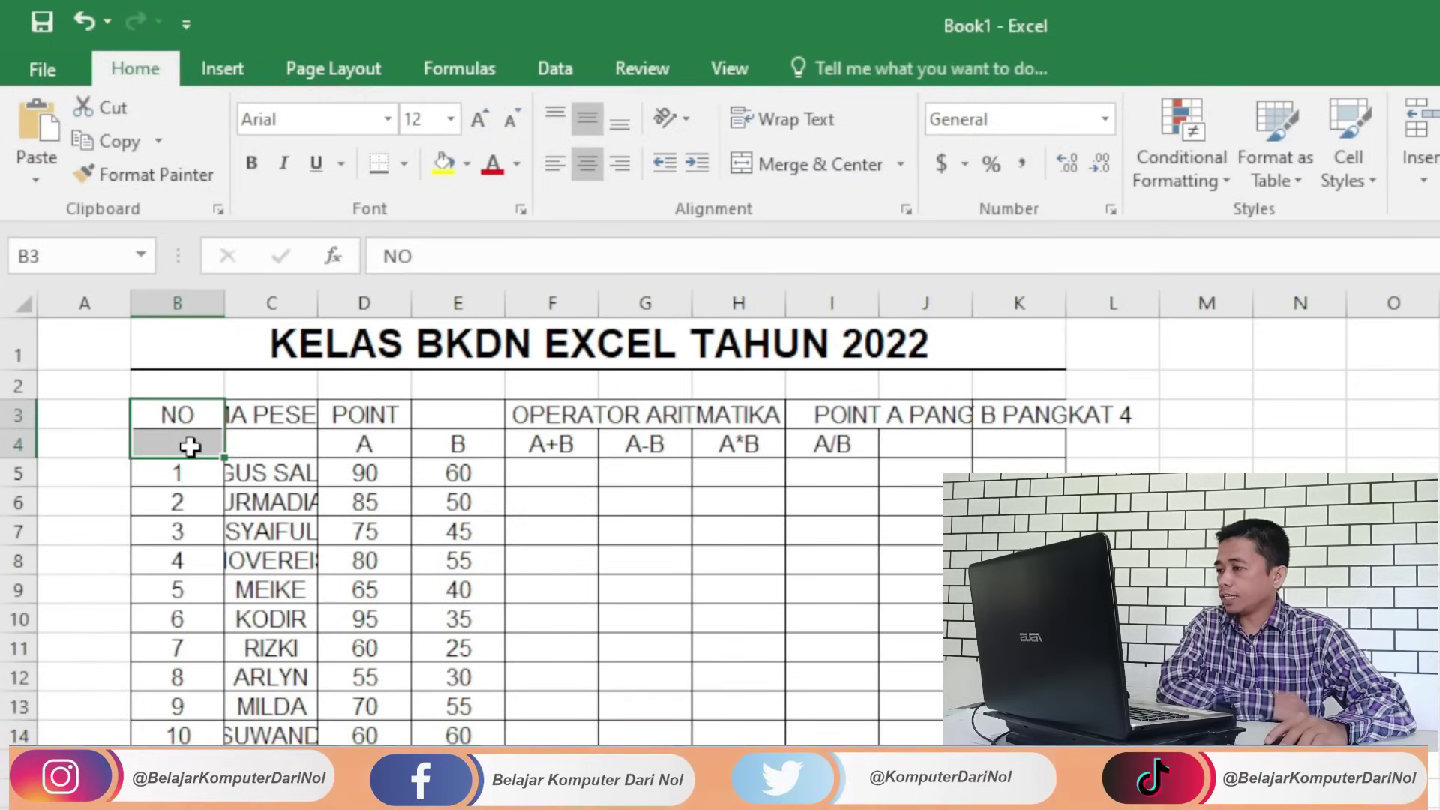
pyautogui.click(135, 364)
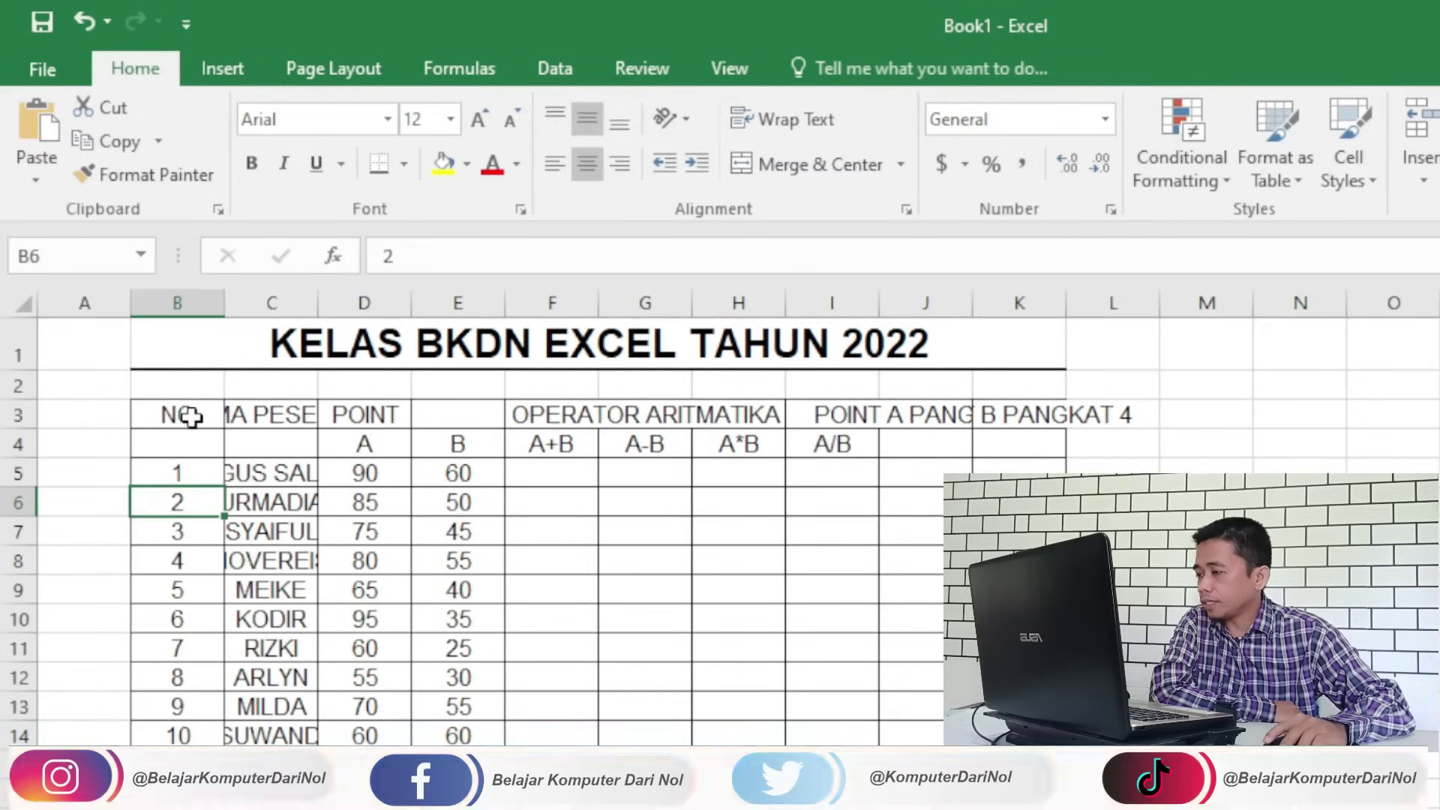
pyautogui.moveTo(190, 417); pyautogui.dragTo(193, 439)
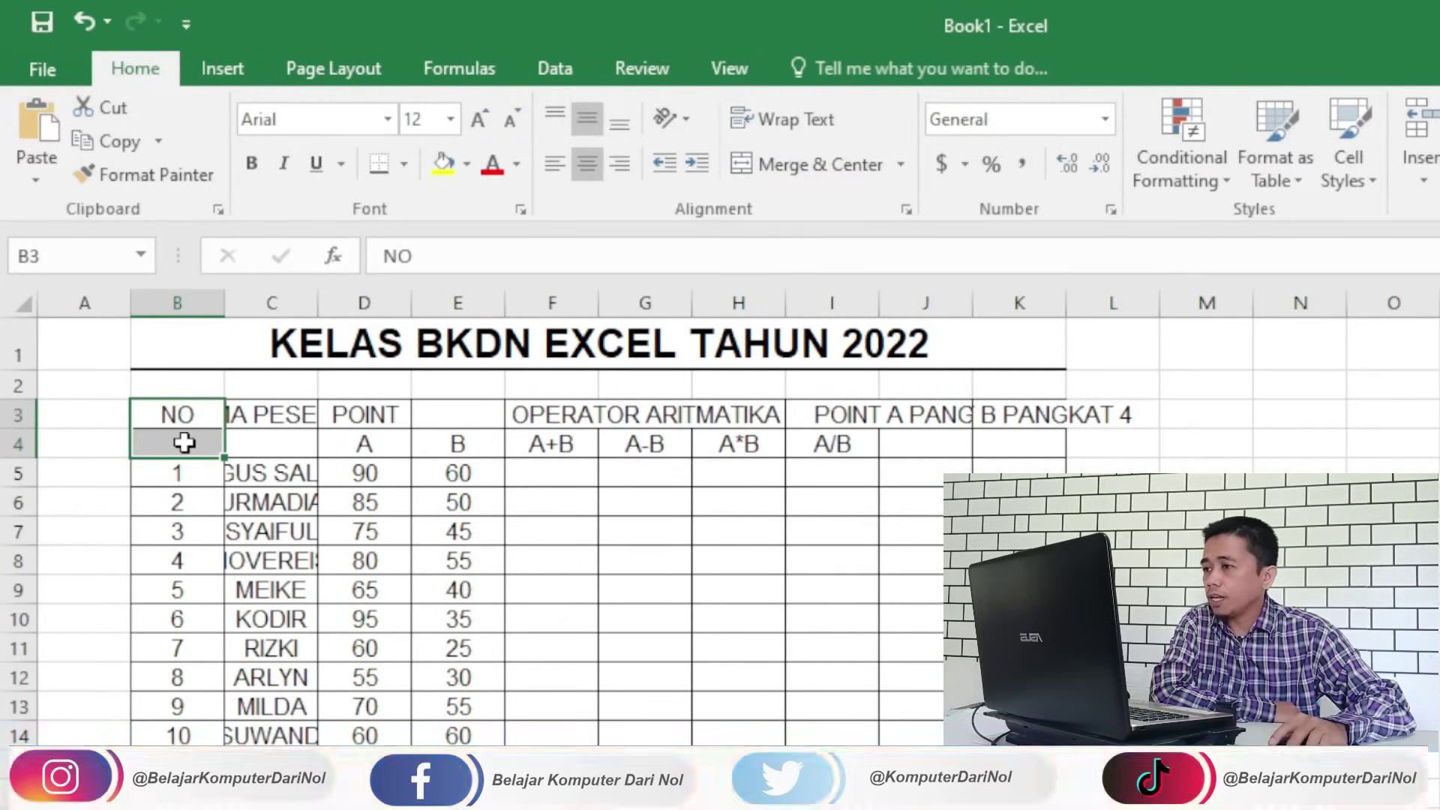
pyautogui.click(829, 168)
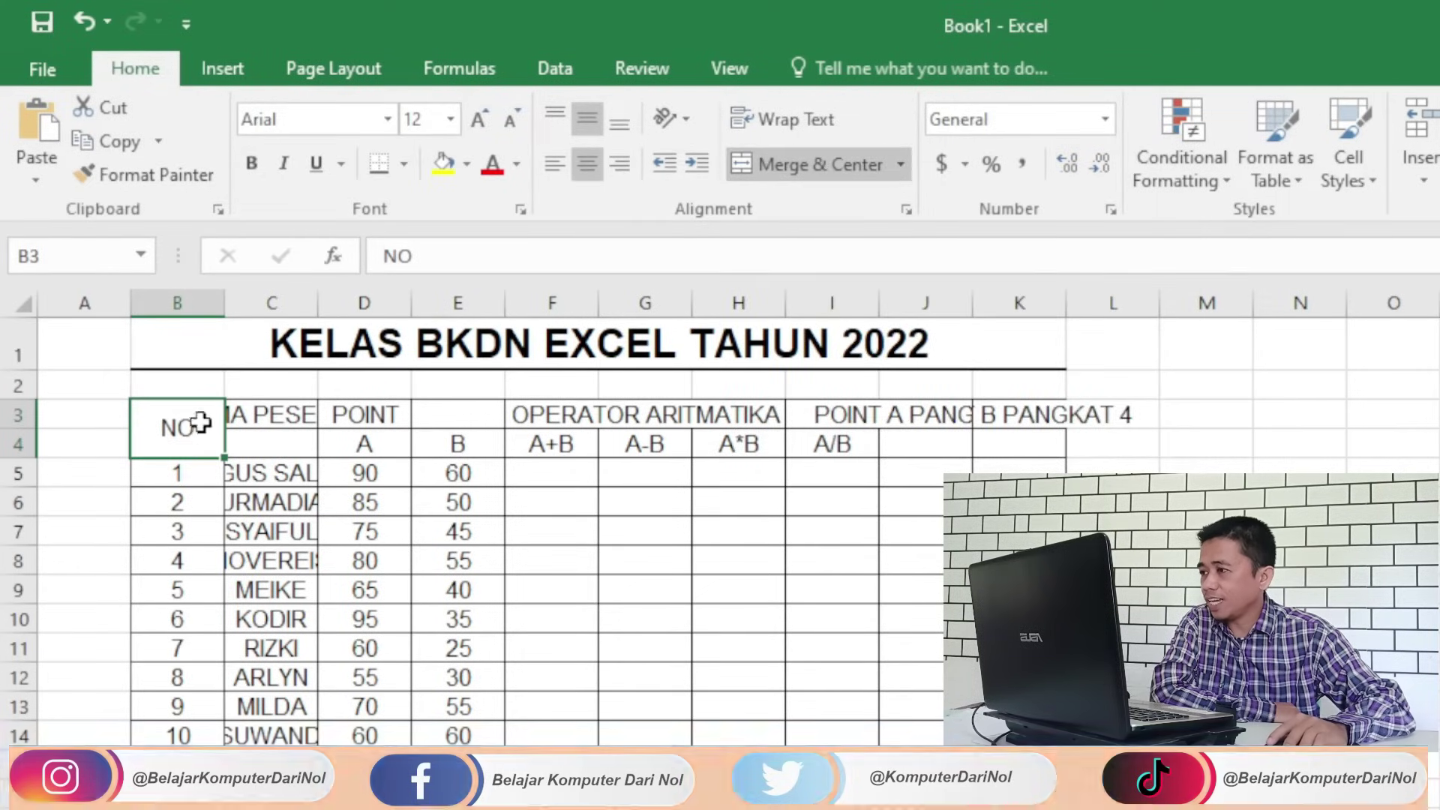
# Step: Merge and centre the NAMA PESERTA header across C3:C4
pyautogui.click(211, 298)
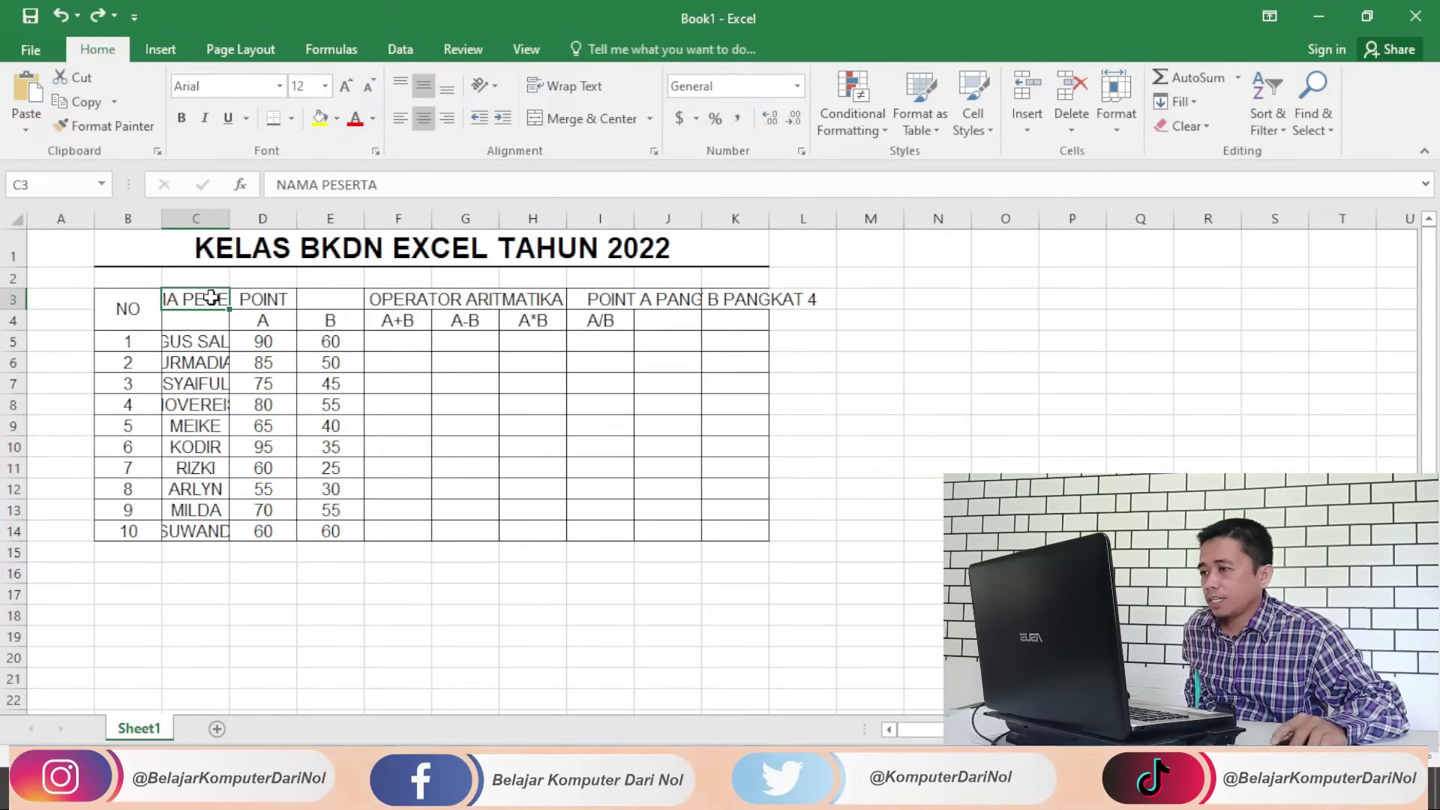
pyautogui.moveTo(197, 303); pyautogui.dragTo(226, 306)
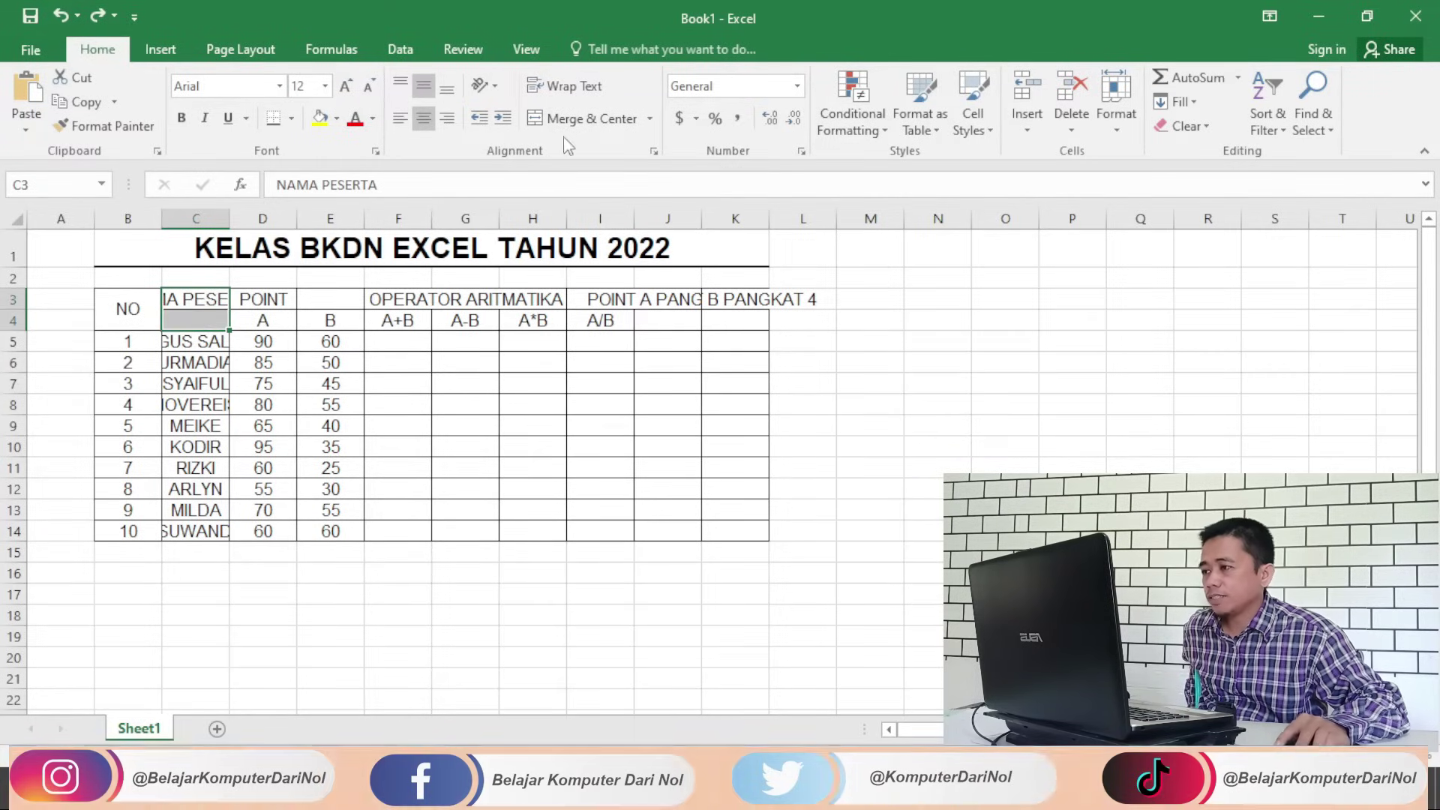
pyautogui.click(583, 118)
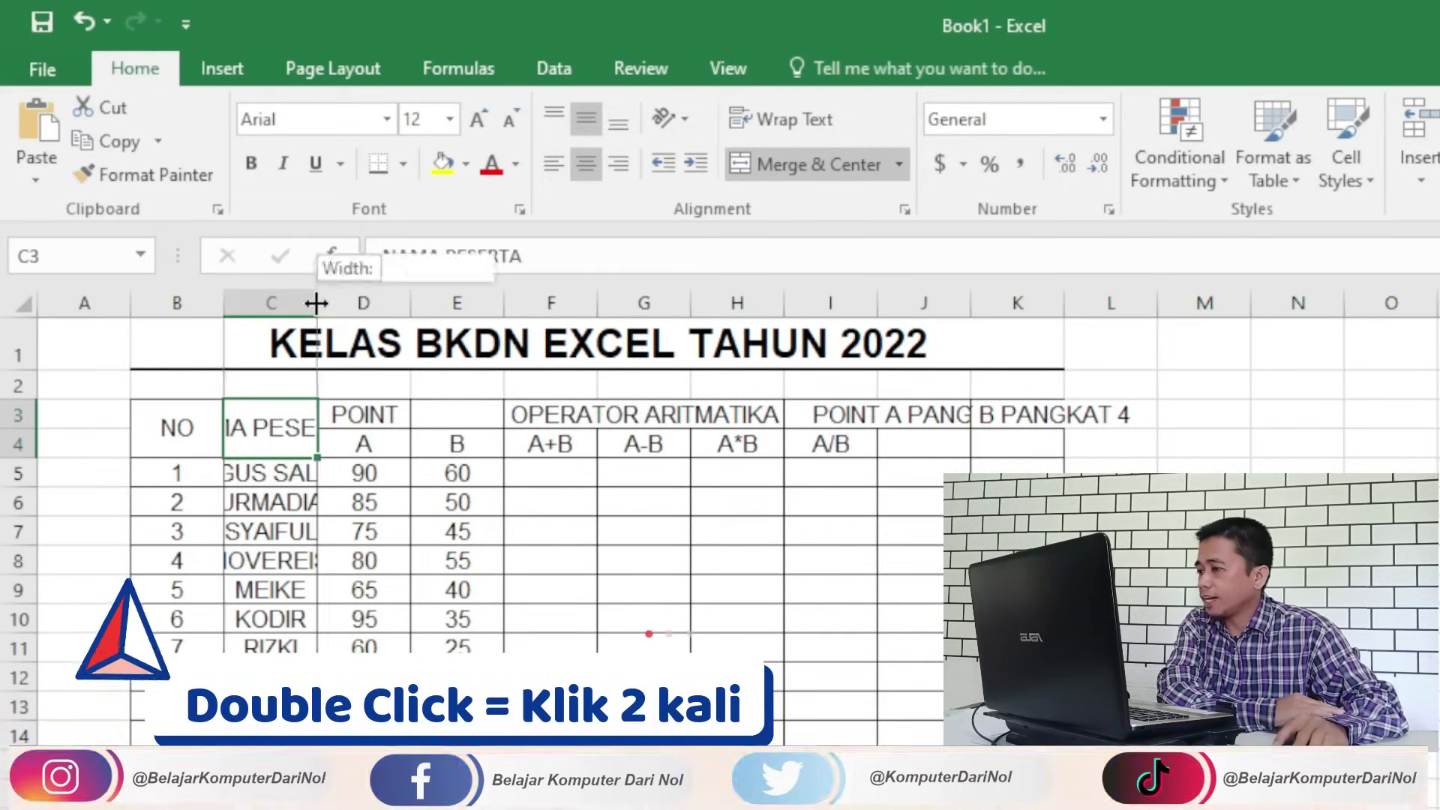
# Step: Widen column C for names; merge D3:E3 (POINT), F3:I3 (OPERATOR ARITMATIKA) and J3:J4
pyautogui.doubleClick(316, 303)
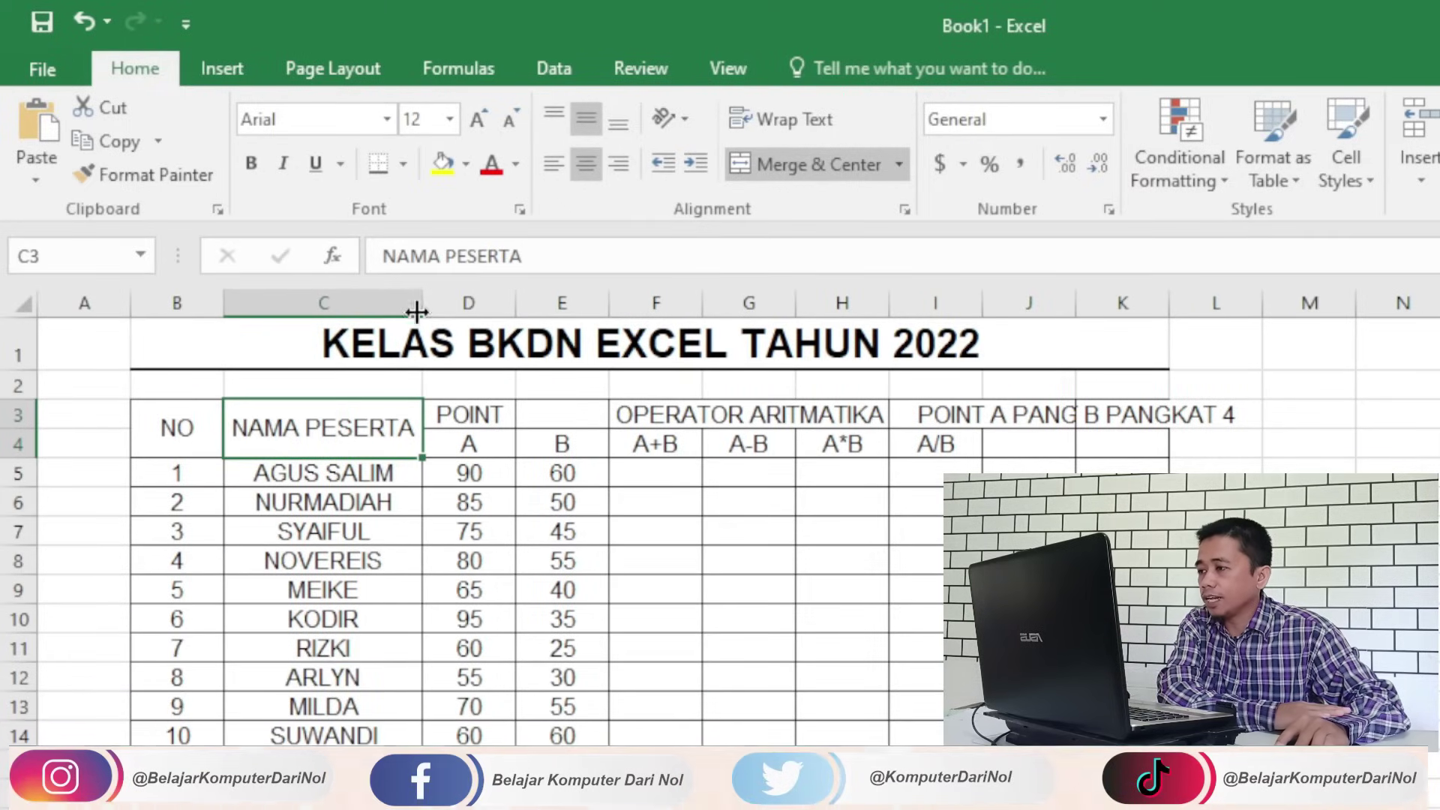
pyautogui.moveTo(418, 304)
pyautogui.mouseDown()
pyautogui.moveTo(386, 307)
pyautogui.moveTo(433, 308)
pyautogui.mouseUp()
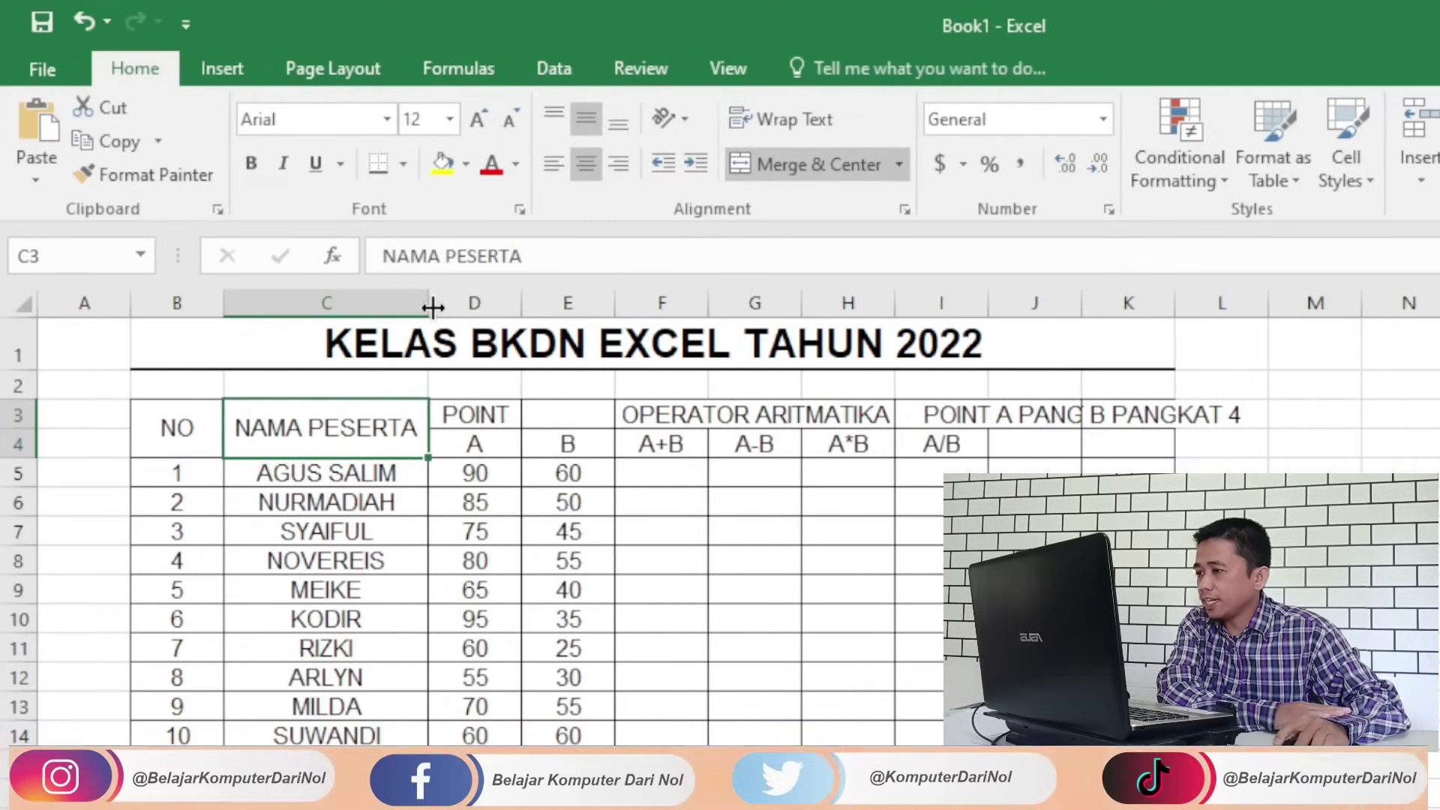
pyautogui.moveTo(335, 298)
pyautogui.mouseDown()
pyautogui.moveTo(673, 298)
pyautogui.moveTo(762, 337)
pyautogui.mouseUp()
pyautogui.click(581, 119)
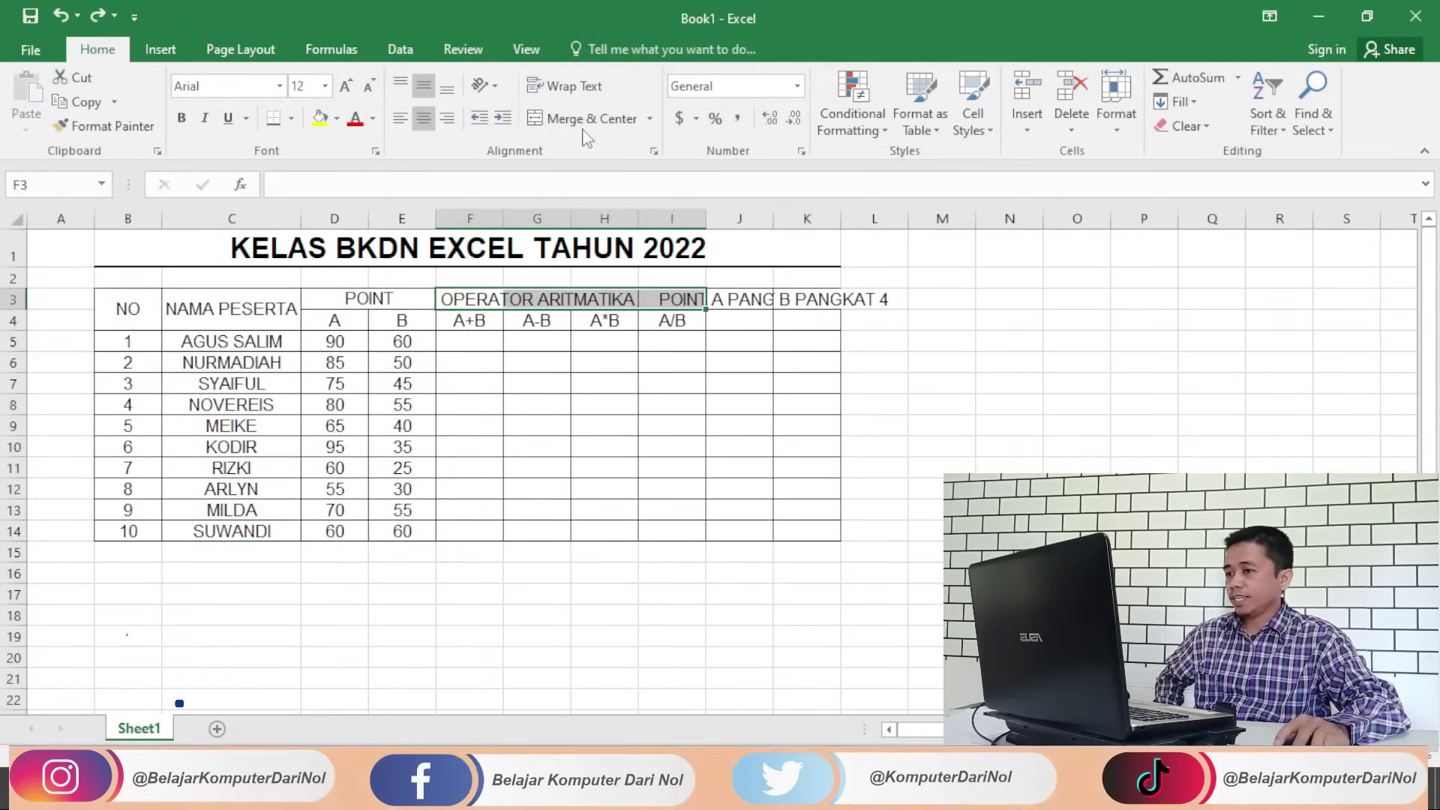
pyautogui.click(585, 119)
pyautogui.press('F4')
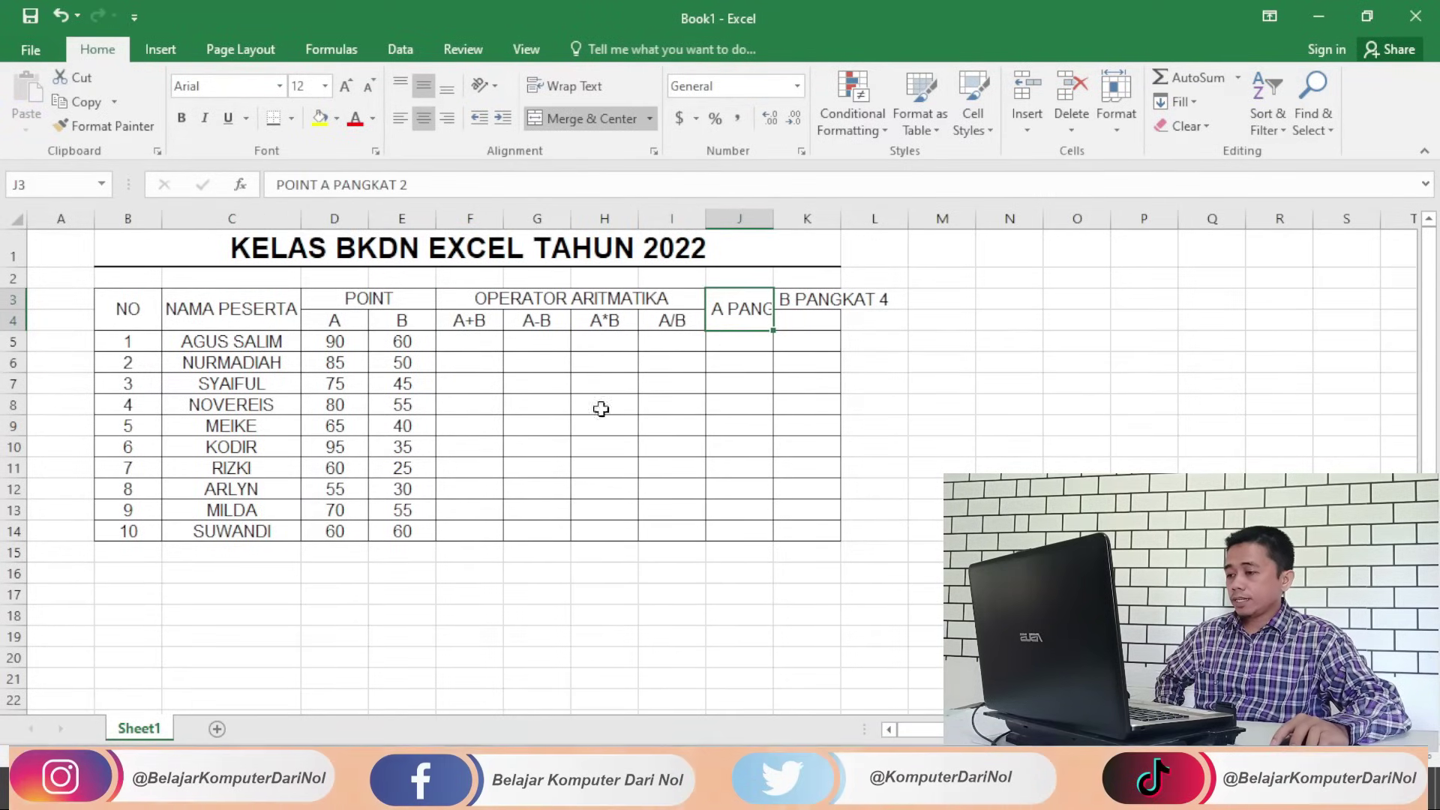
# Step: Wrap the POINT A PANGKAT 2 header and widen column J to fit it
pyautogui.click(353, 691)
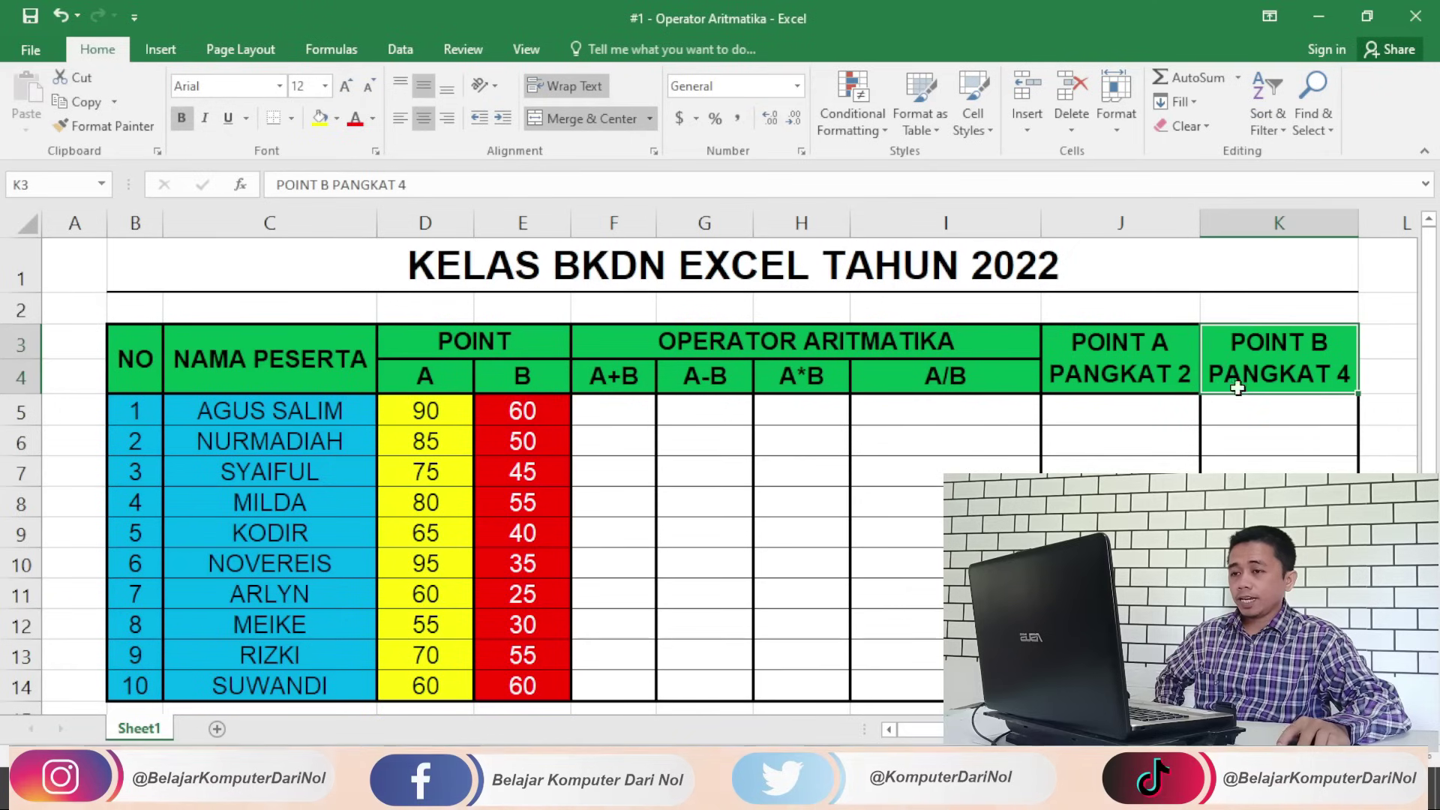
pyautogui.click(1164, 367)
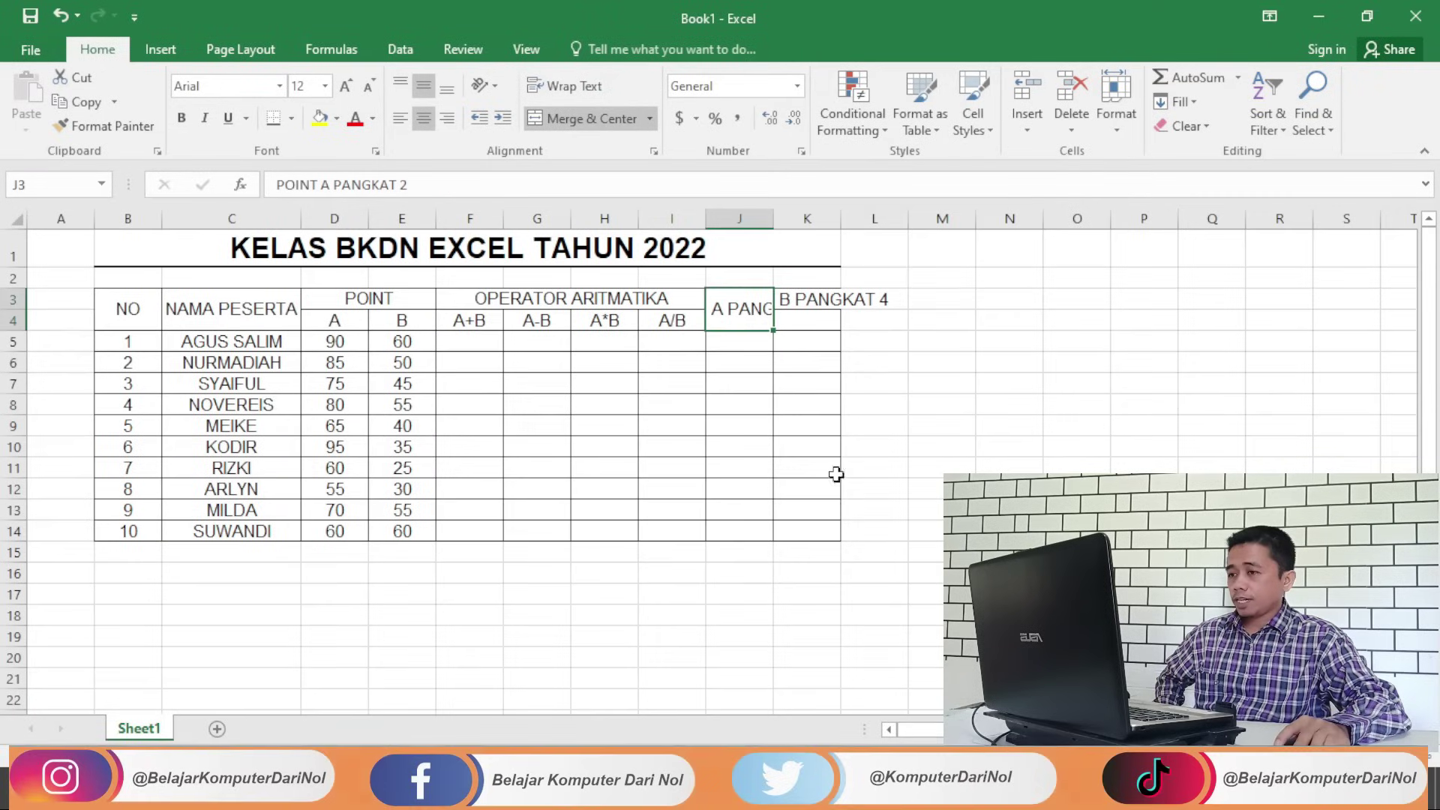
pyautogui.click(742, 361)
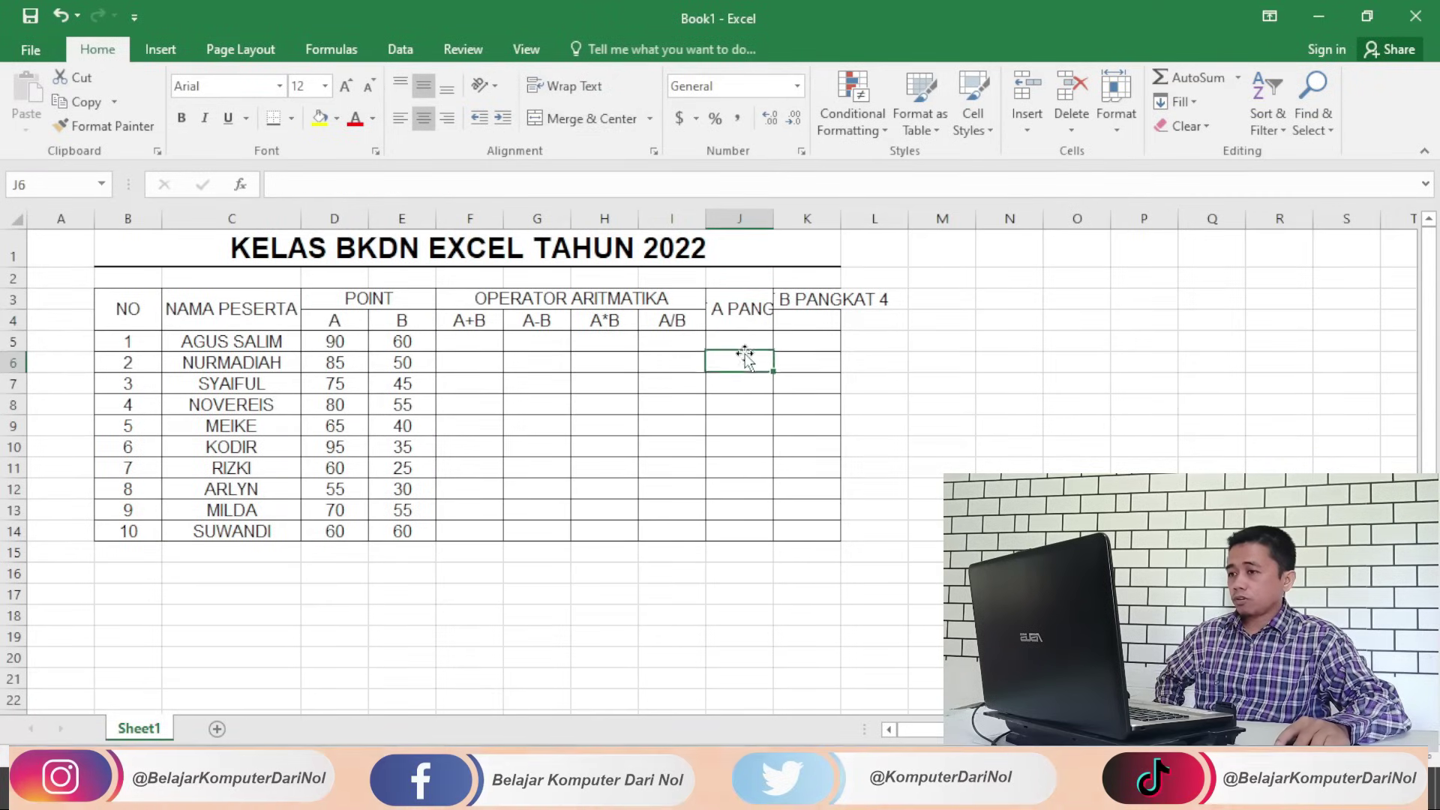
pyautogui.click(754, 315)
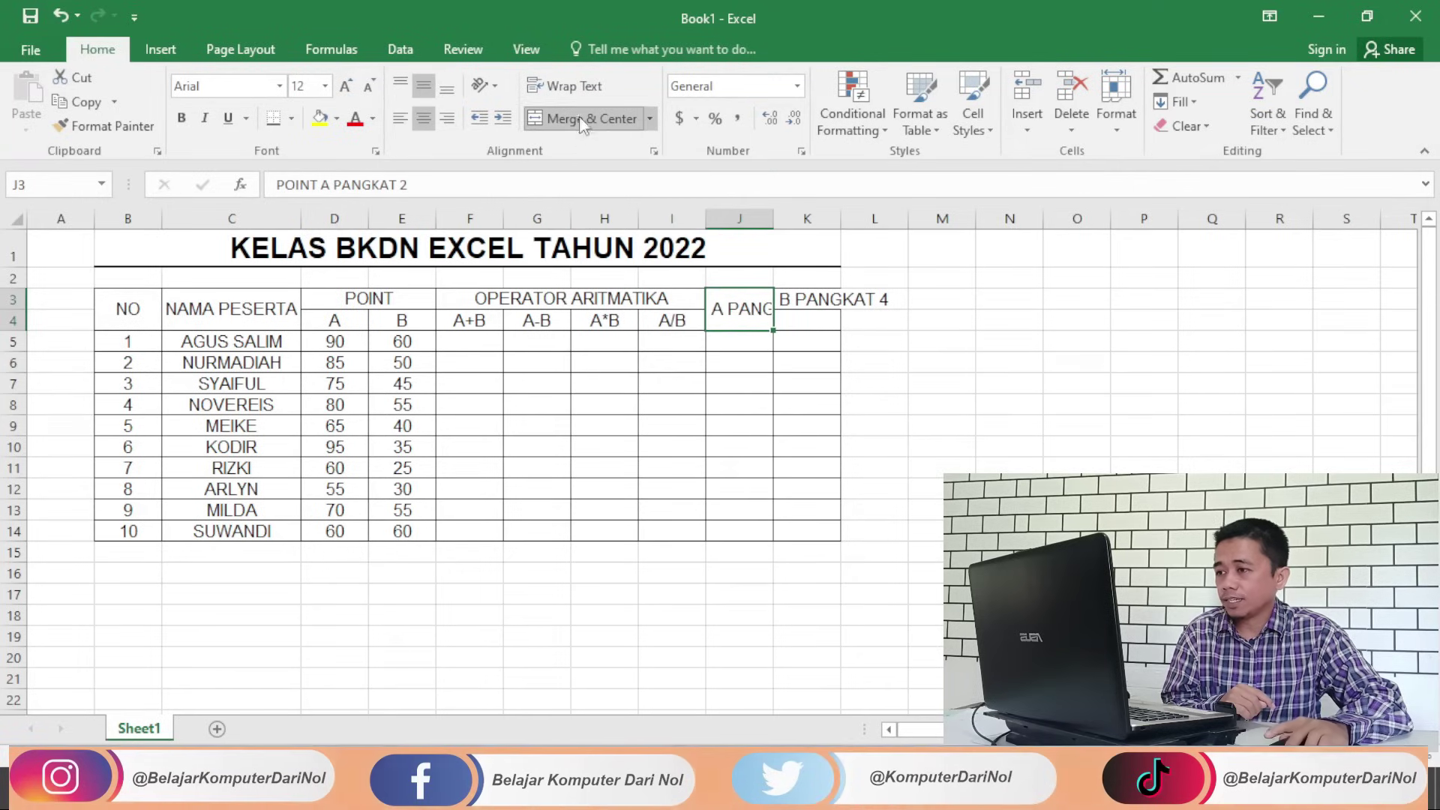
pyautogui.click(581, 89)
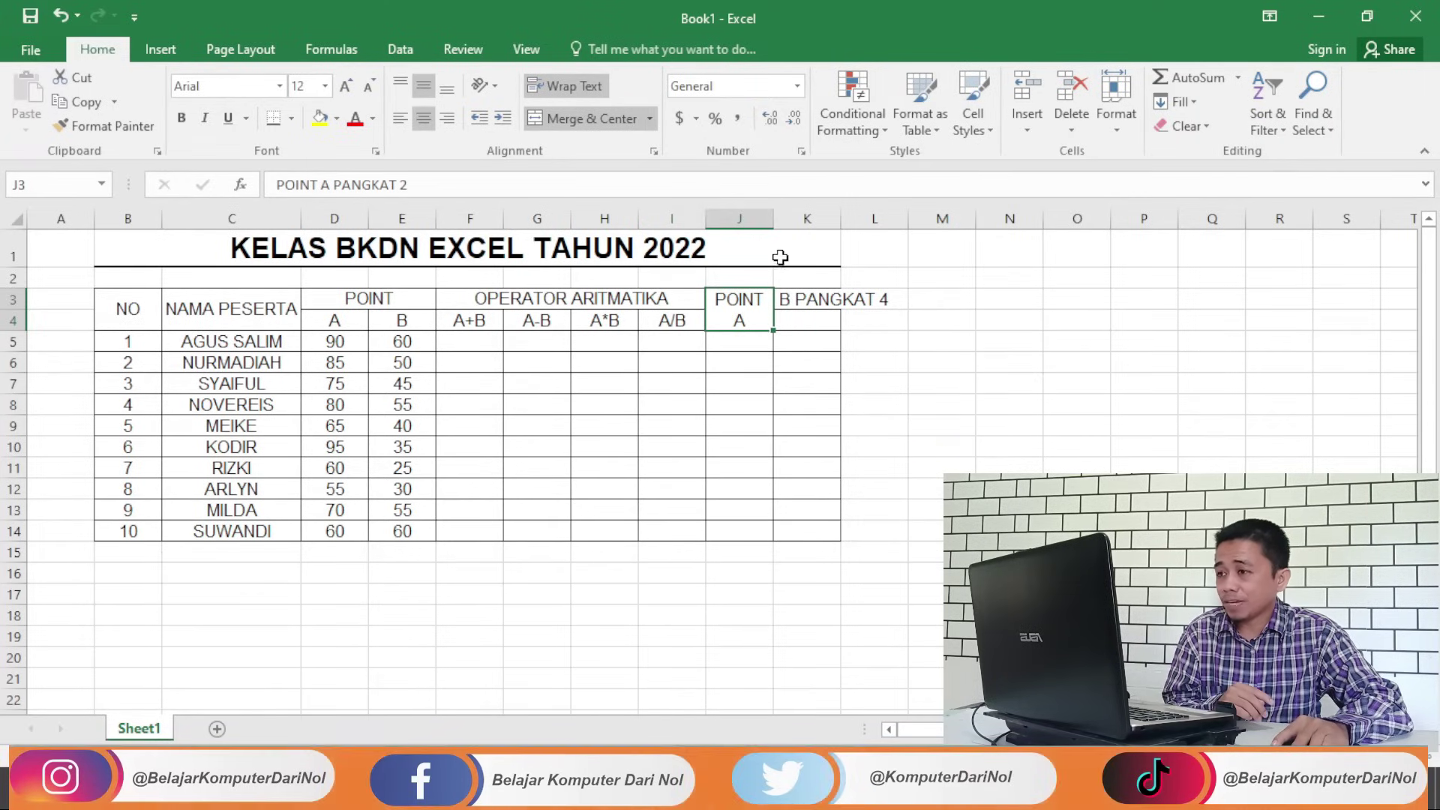
pyautogui.moveTo(777, 218); pyautogui.dragTo(795, 222)
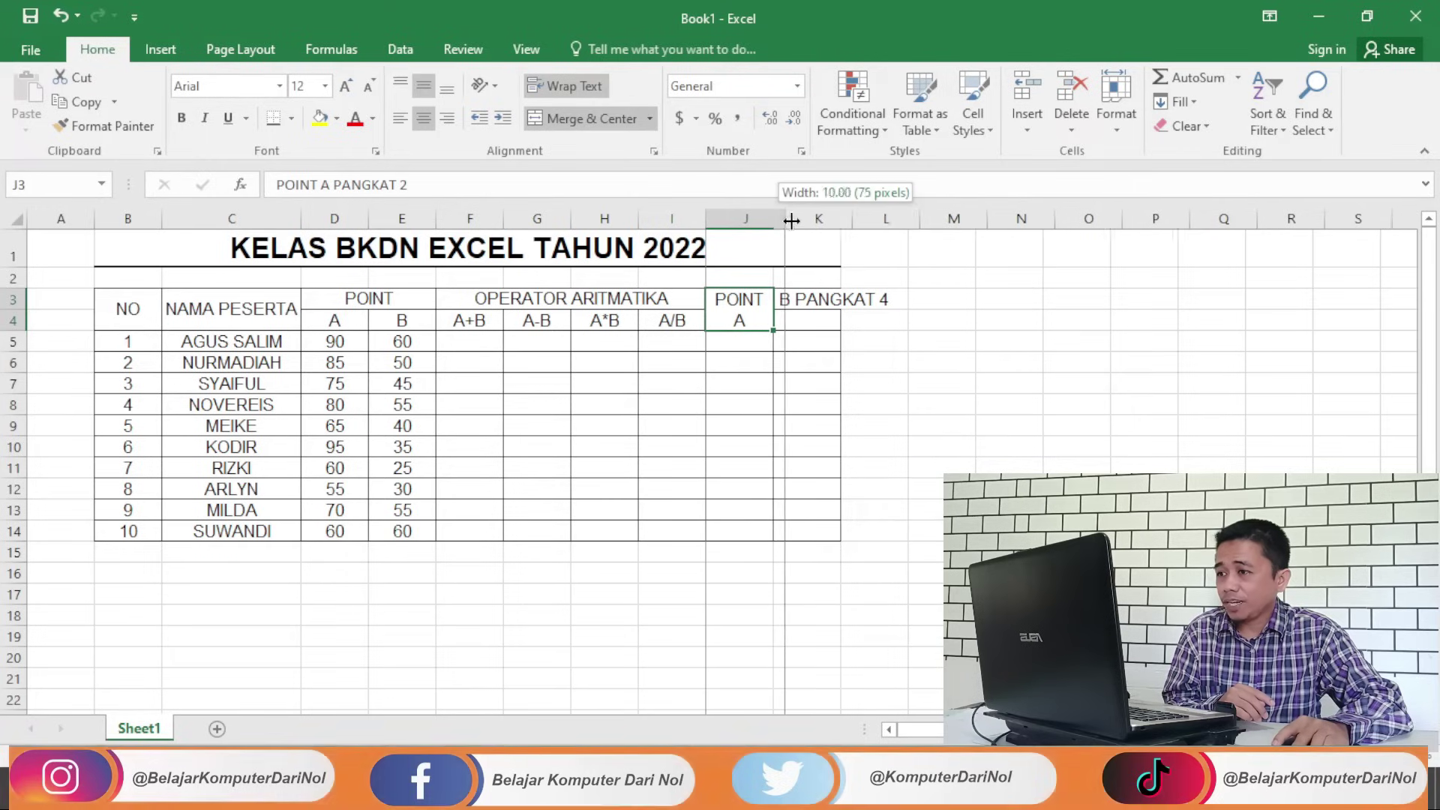
pyautogui.moveTo(798, 223); pyautogui.dragTo(802, 222)
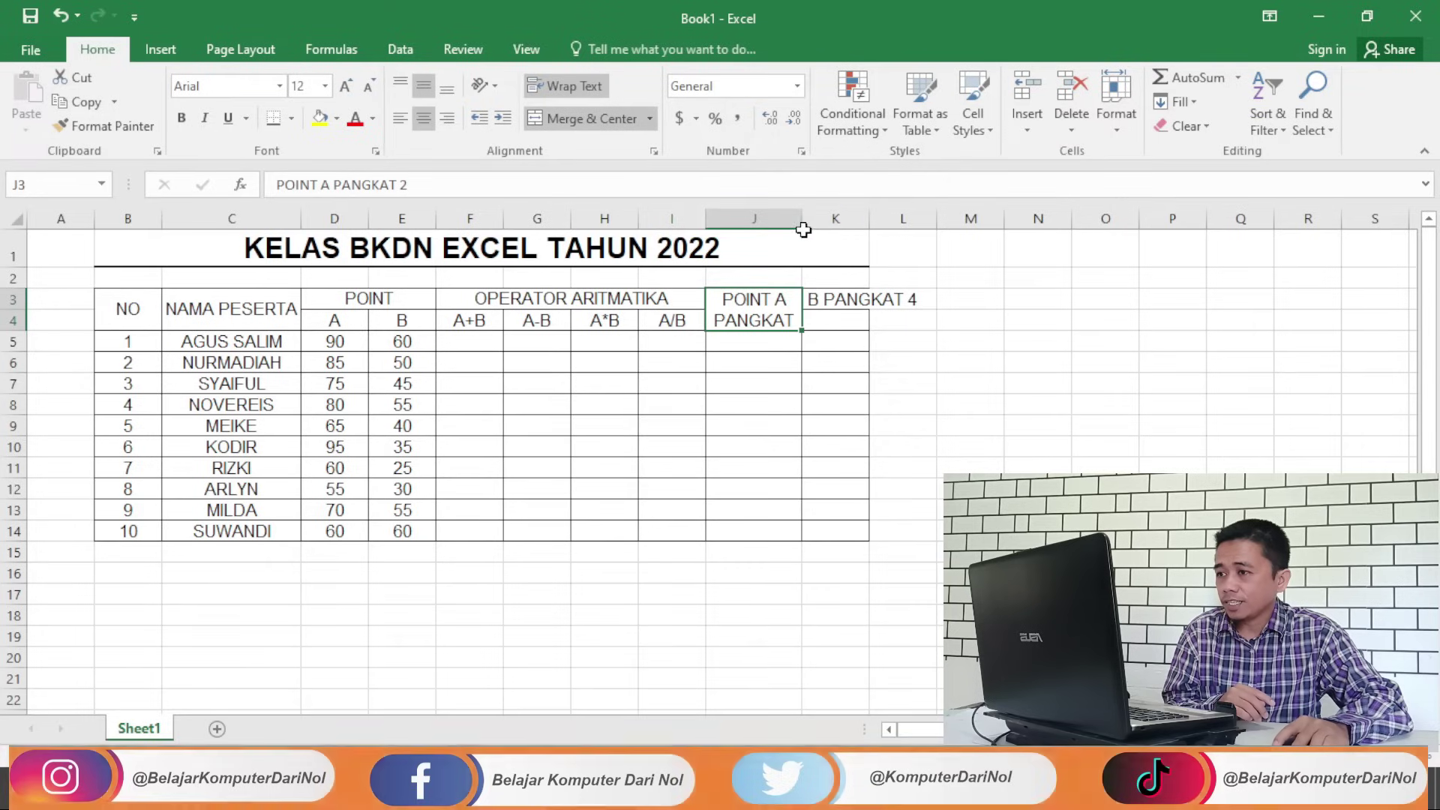
pyautogui.click(805, 237)
pyautogui.moveTo(804, 224); pyautogui.dragTo(817, 224)
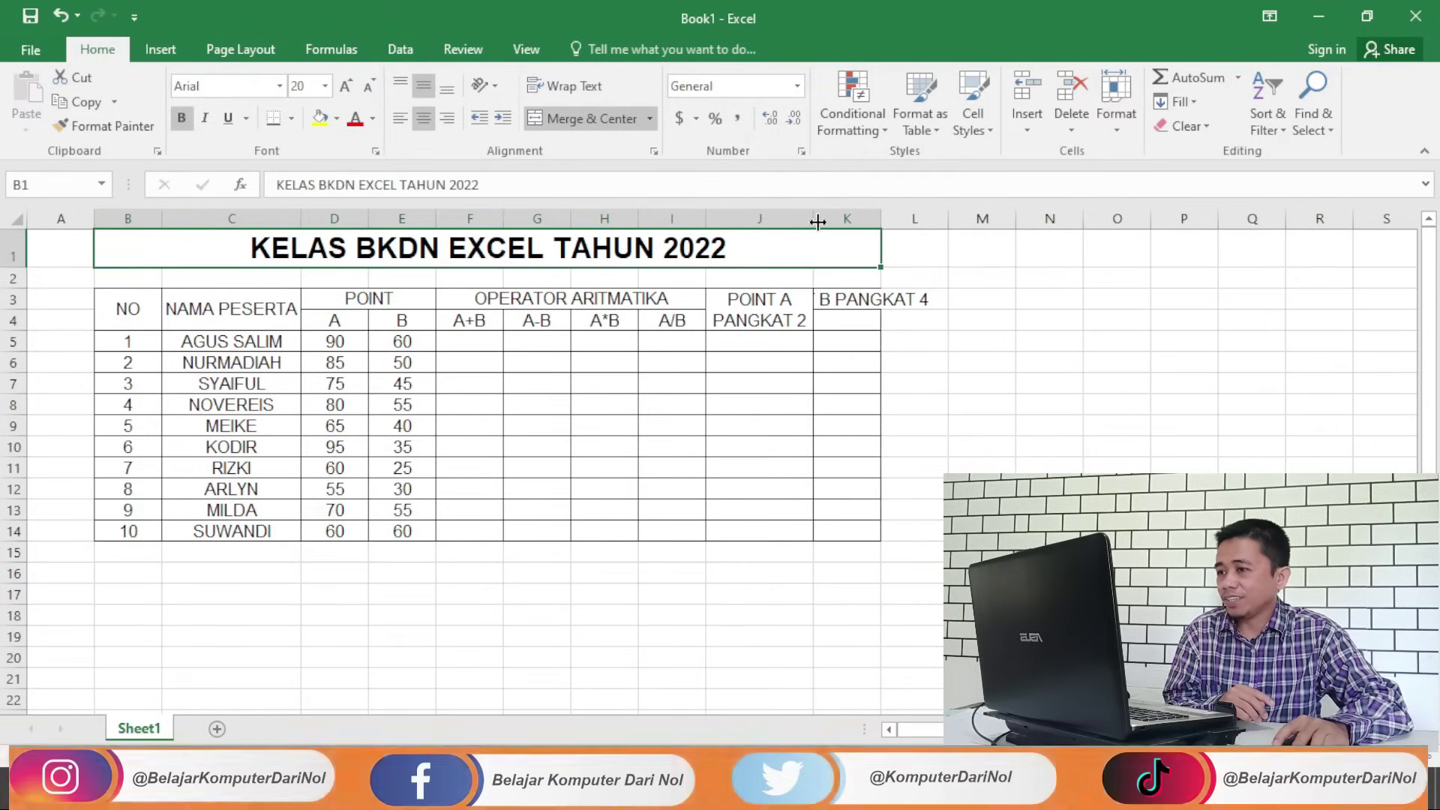
# Step: Merge K3:K4, wrap the POINT B PANGKAT 4 header, and widen column K
pyautogui.moveTo(847, 299); pyautogui.dragTo(847, 320)
pyautogui.click(581, 119)
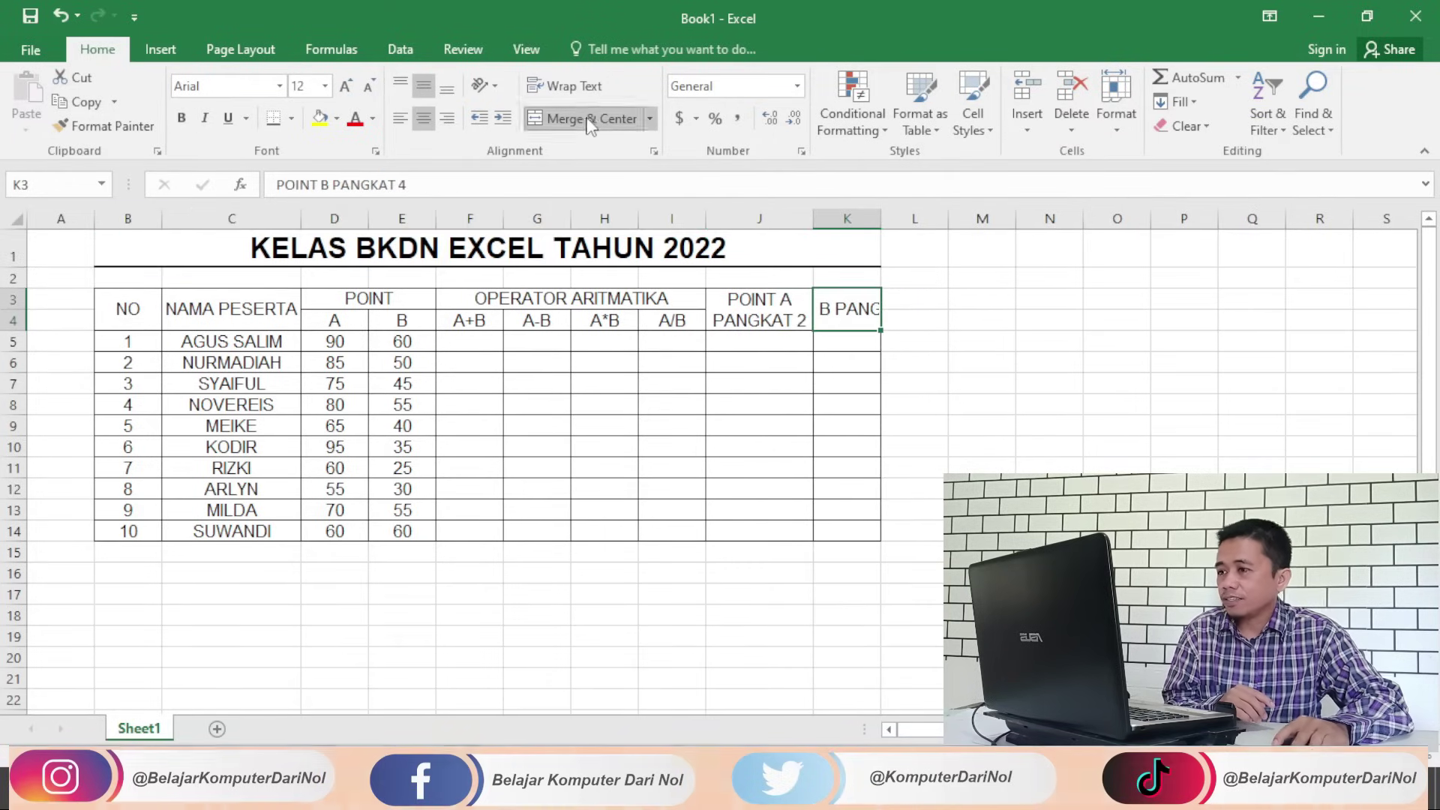
pyautogui.click(574, 85)
pyautogui.moveTo(881, 218); pyautogui.dragTo(916, 218)
pyautogui.click(885, 359)
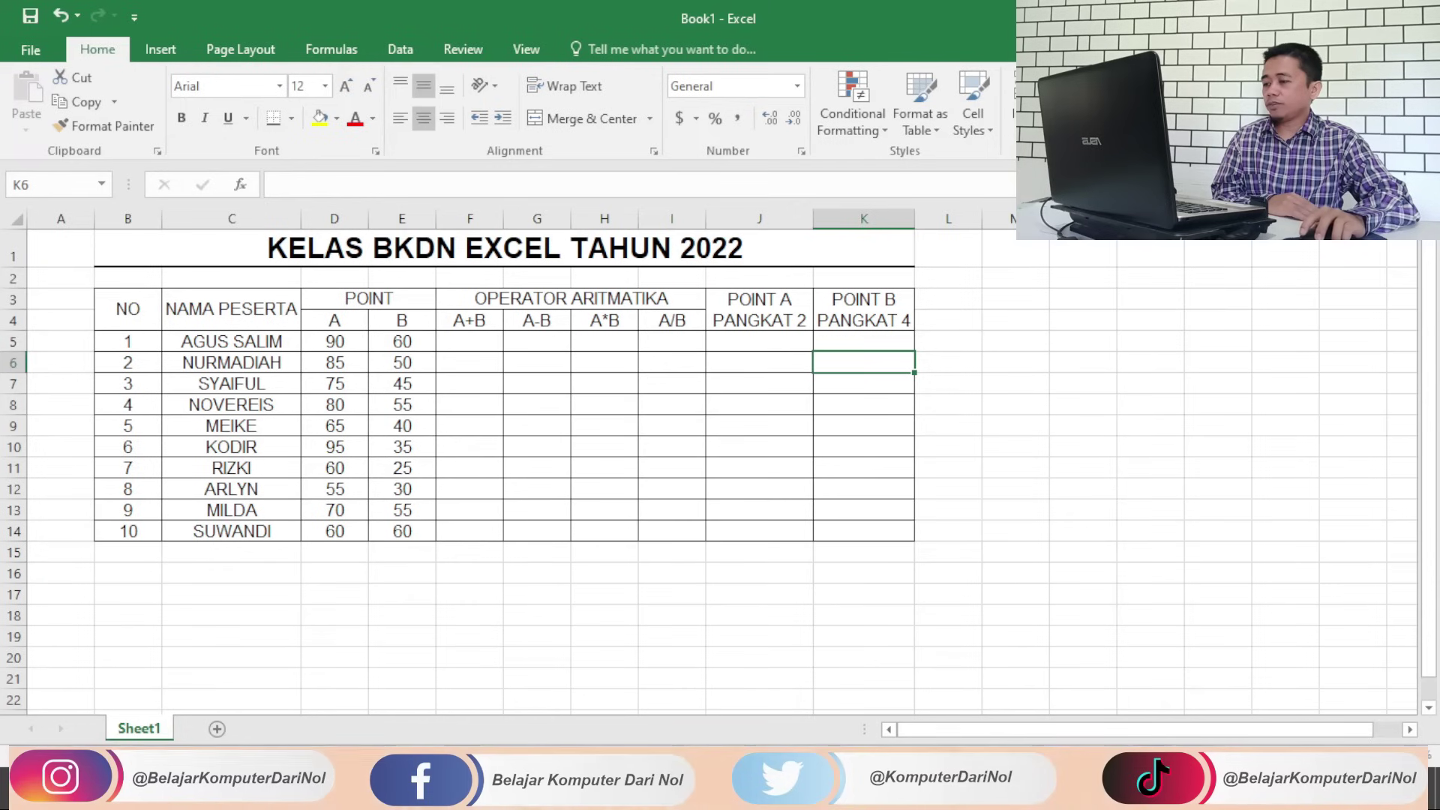
# Step: Check the Operator Aritmatika example, then fill Book1's header rows B3:K4 with green
pyautogui.click(353, 698)
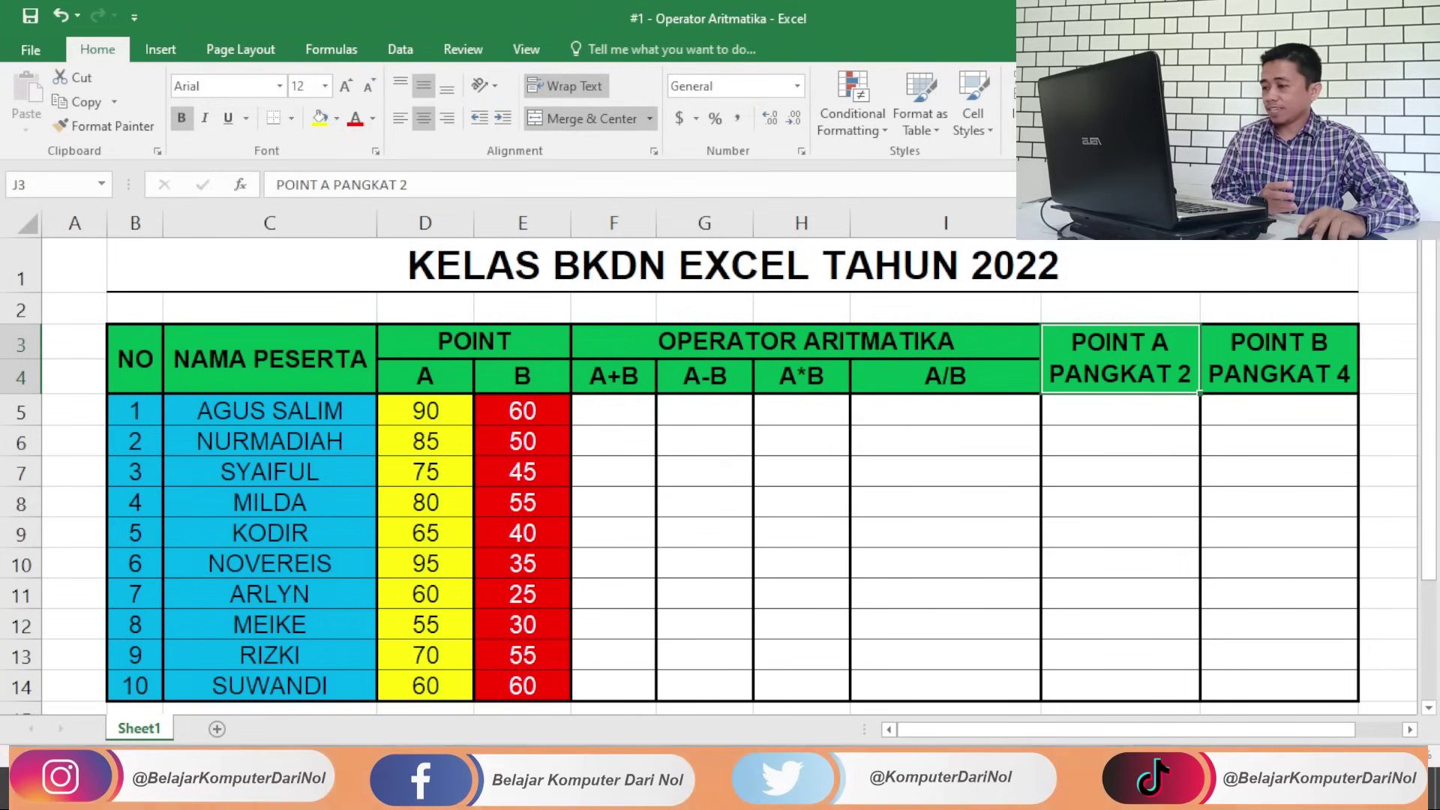
pyautogui.click(112, 675)
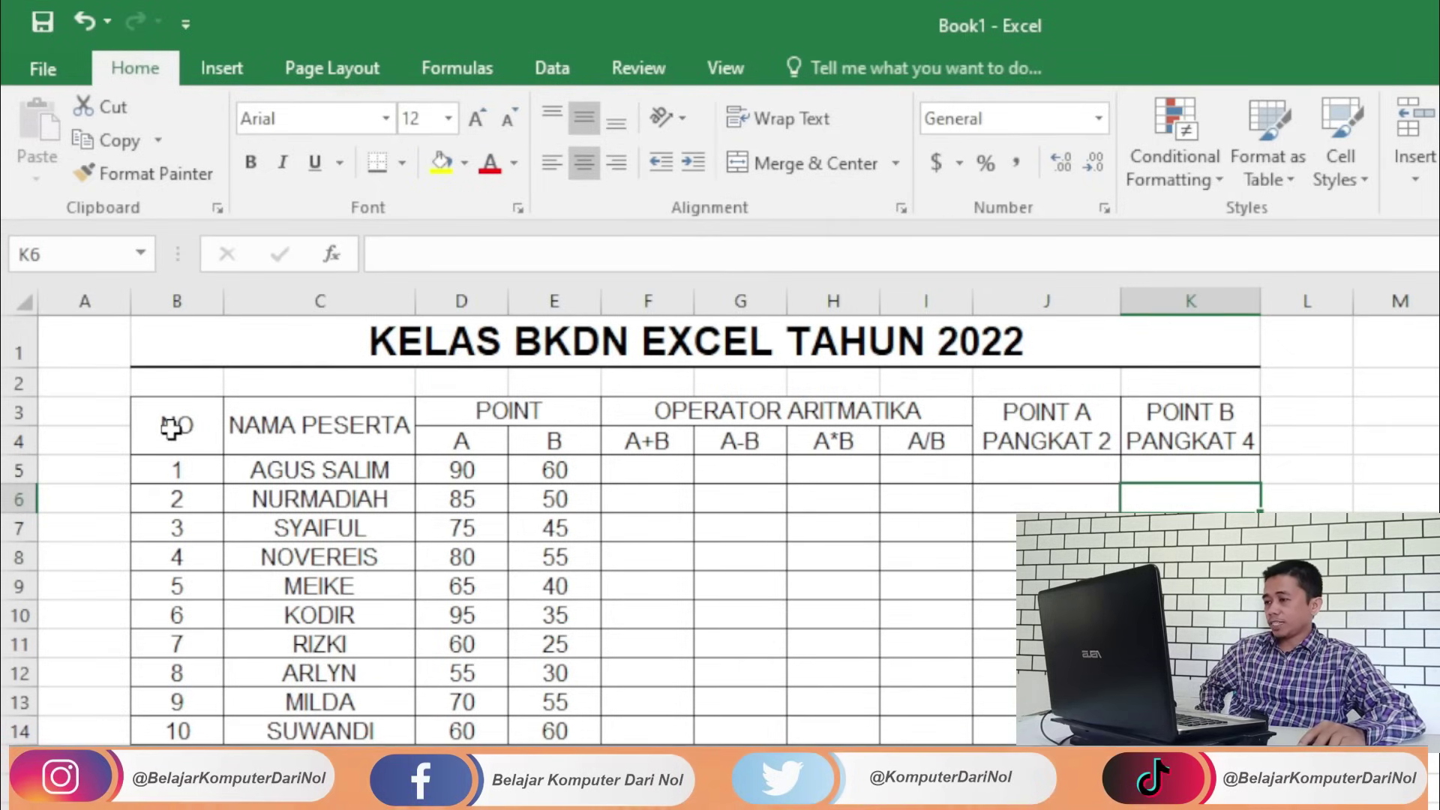
pyautogui.moveTo(171, 429); pyautogui.dragTo(1215, 424)
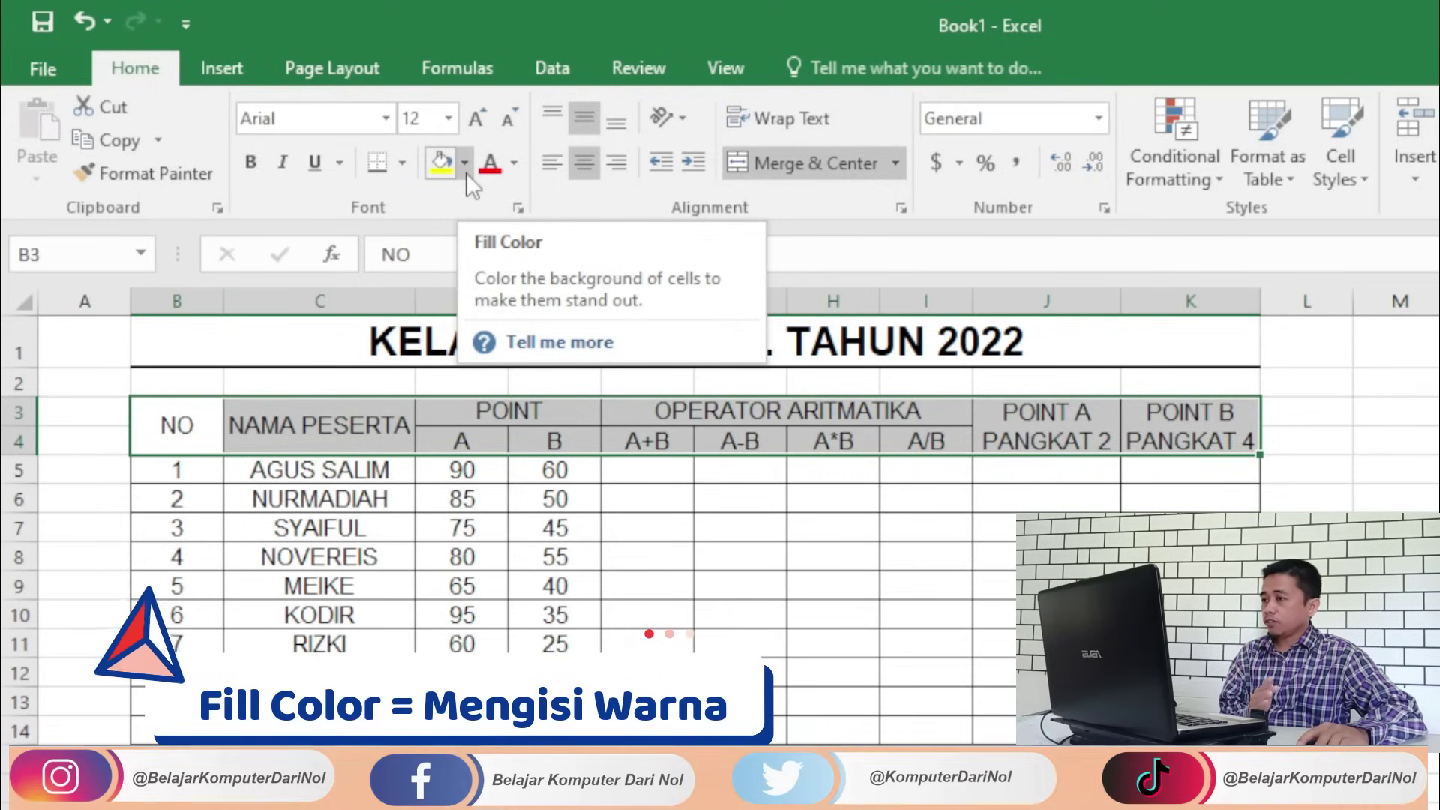
pyautogui.click(466, 173)
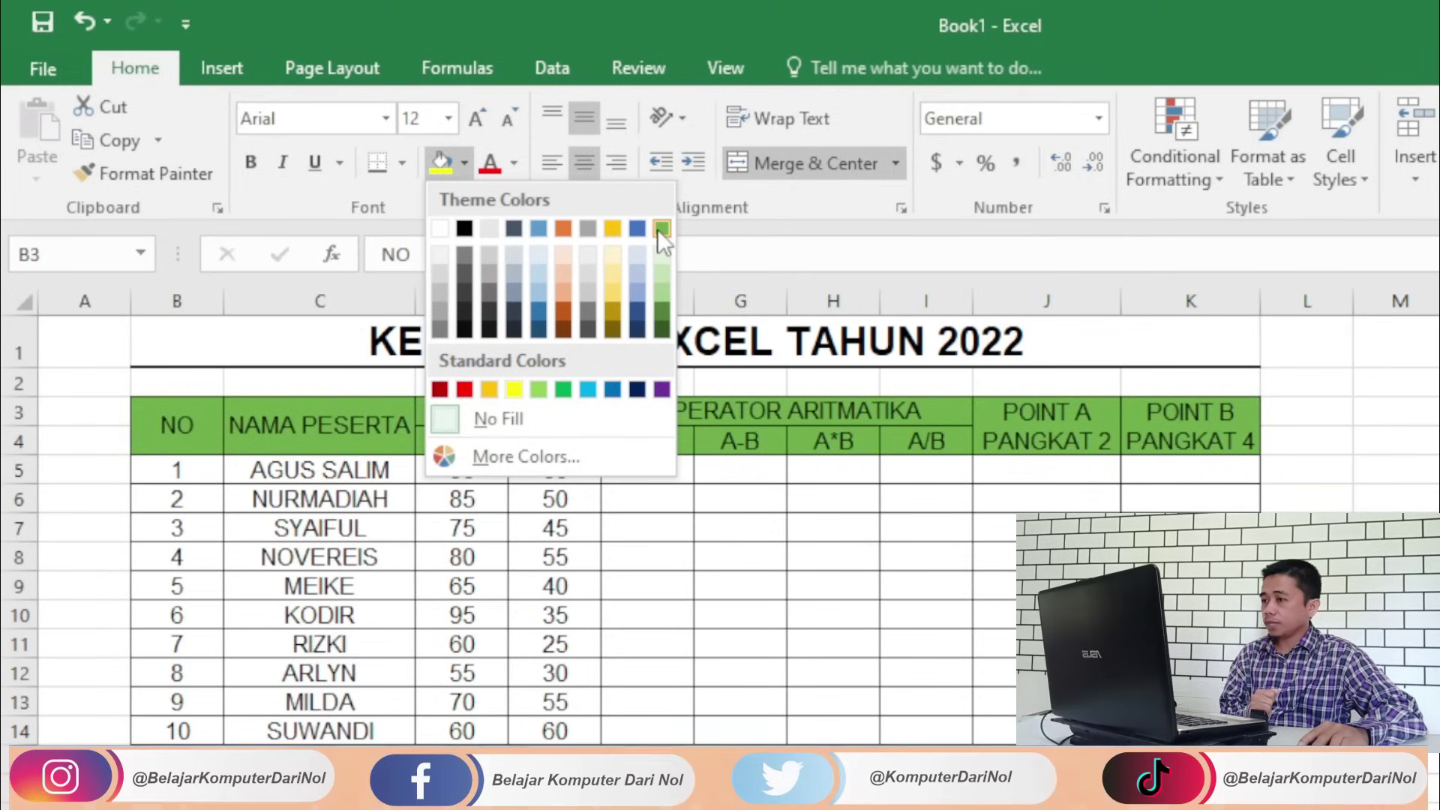
pyautogui.click(564, 389)
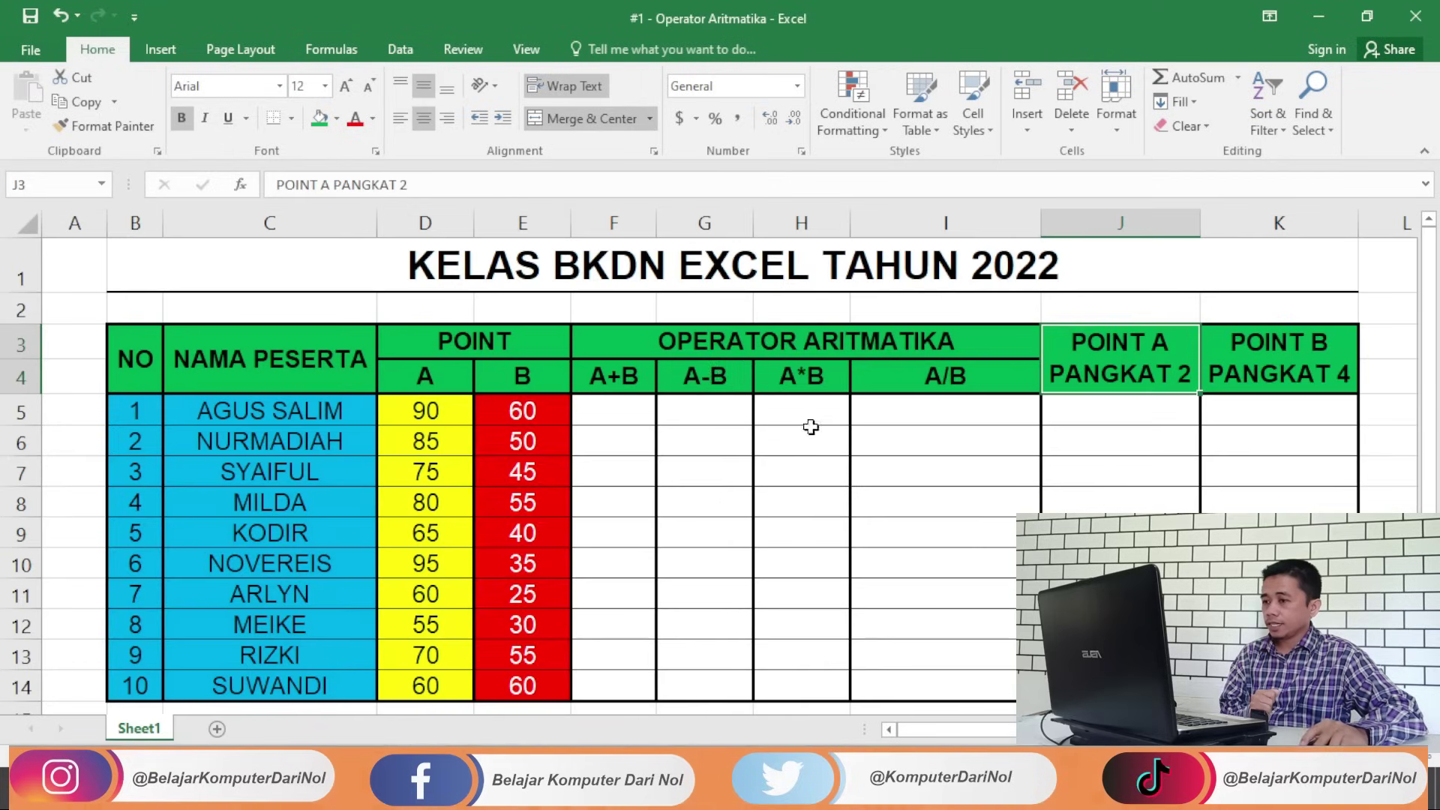
# Step: Bold the header text and fill the NO and name columns (B5:C14) light blue
pyautogui.click(113, 675)
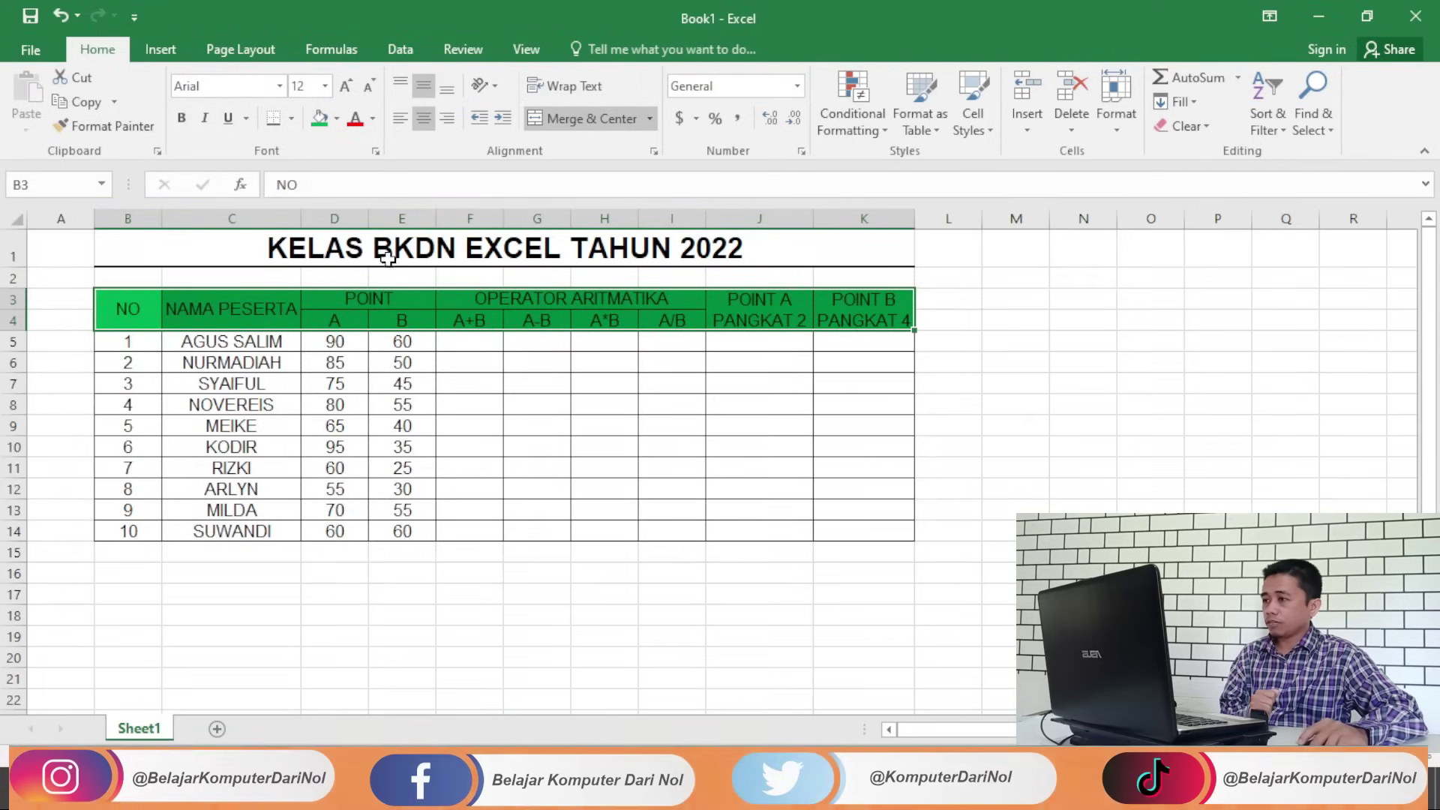
pyautogui.click(181, 120)
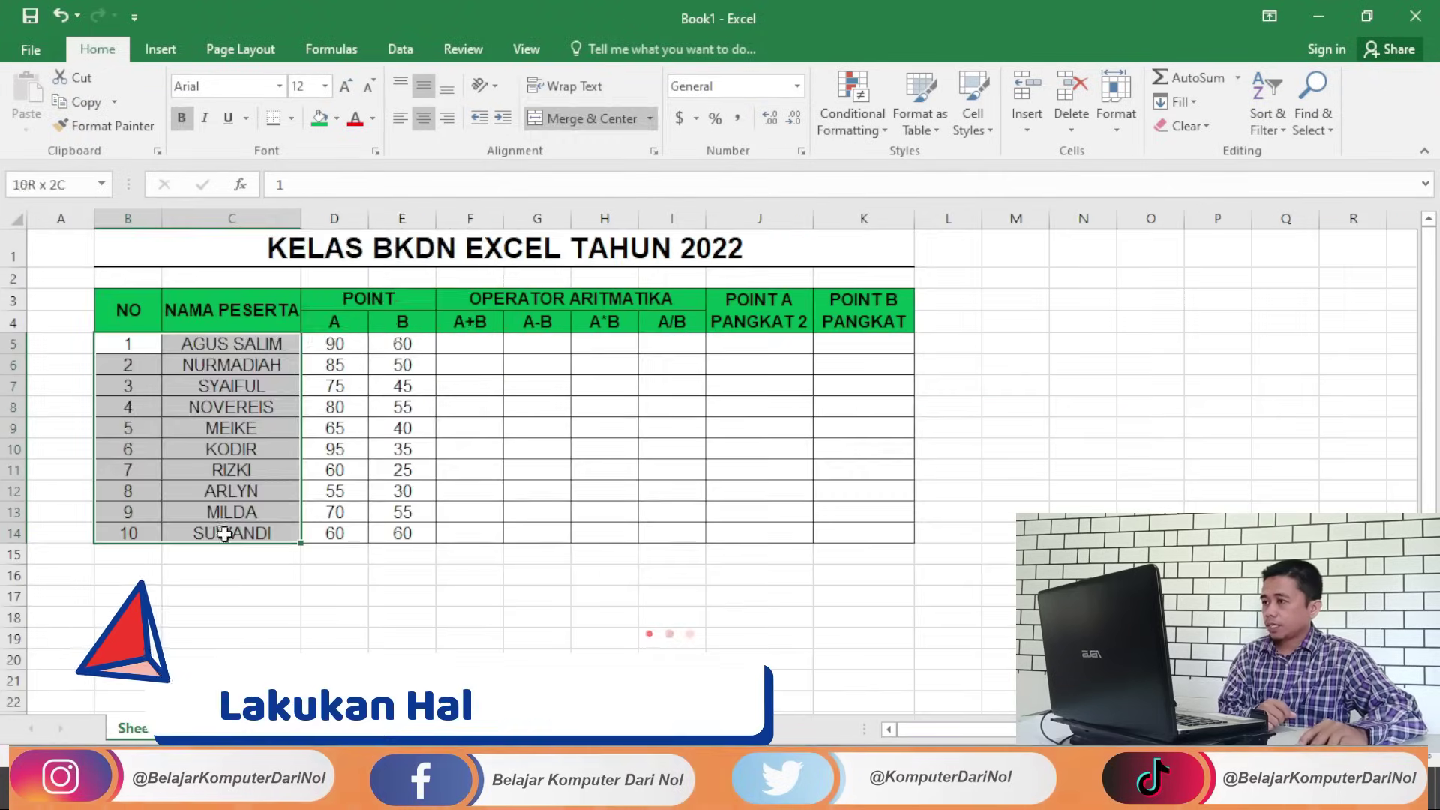
pyautogui.moveTo(335, 344); pyautogui.dragTo(335, 533)
pyautogui.click(337, 120)
# Step: Fill column A scores D5:D14 yellow and column B scores E5:E14 red with white text
pyautogui.click(373, 280)
pyautogui.moveTo(402, 343); pyautogui.dragTo(403, 533)
pyautogui.click(336, 120)
pyautogui.click(336, 280)
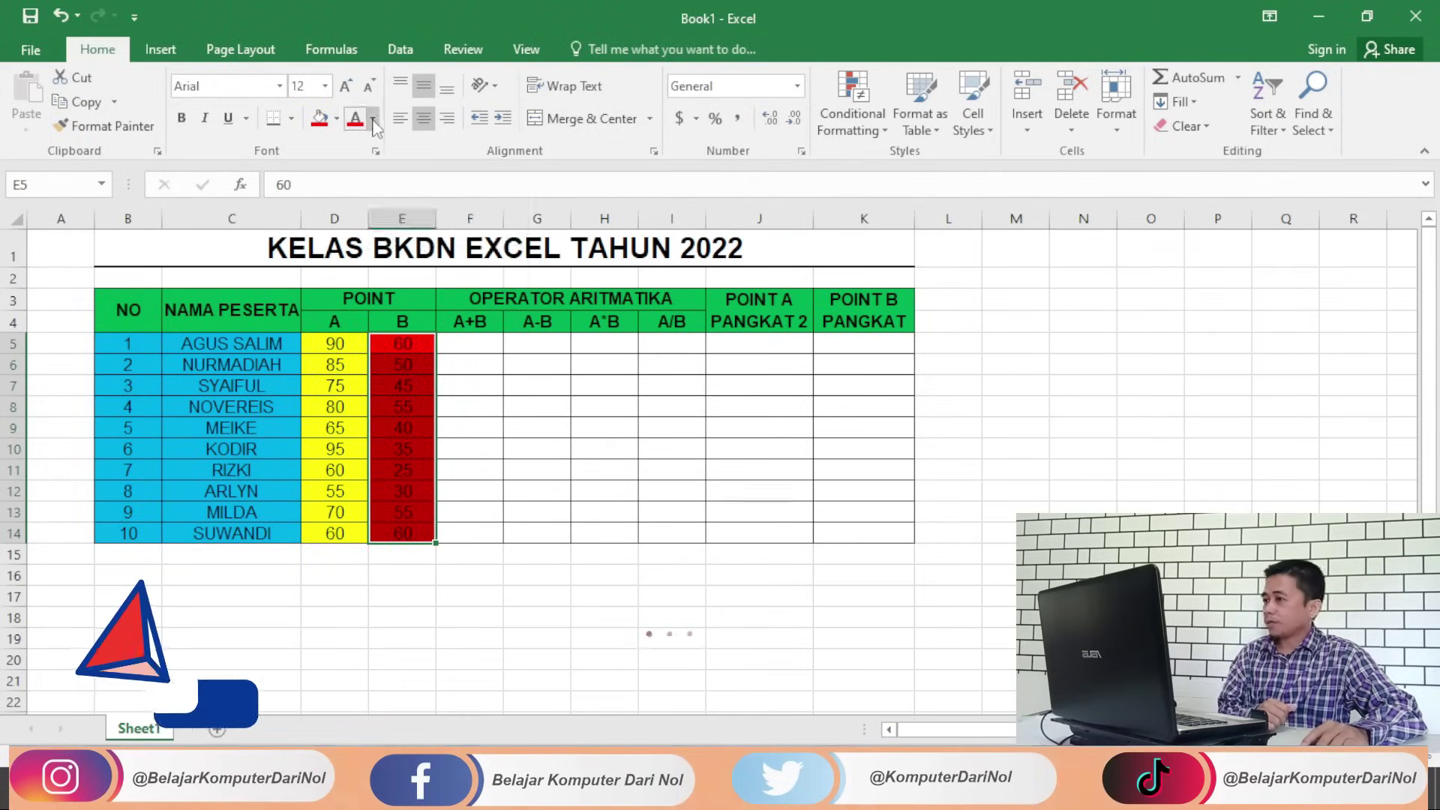
pyautogui.click(372, 118)
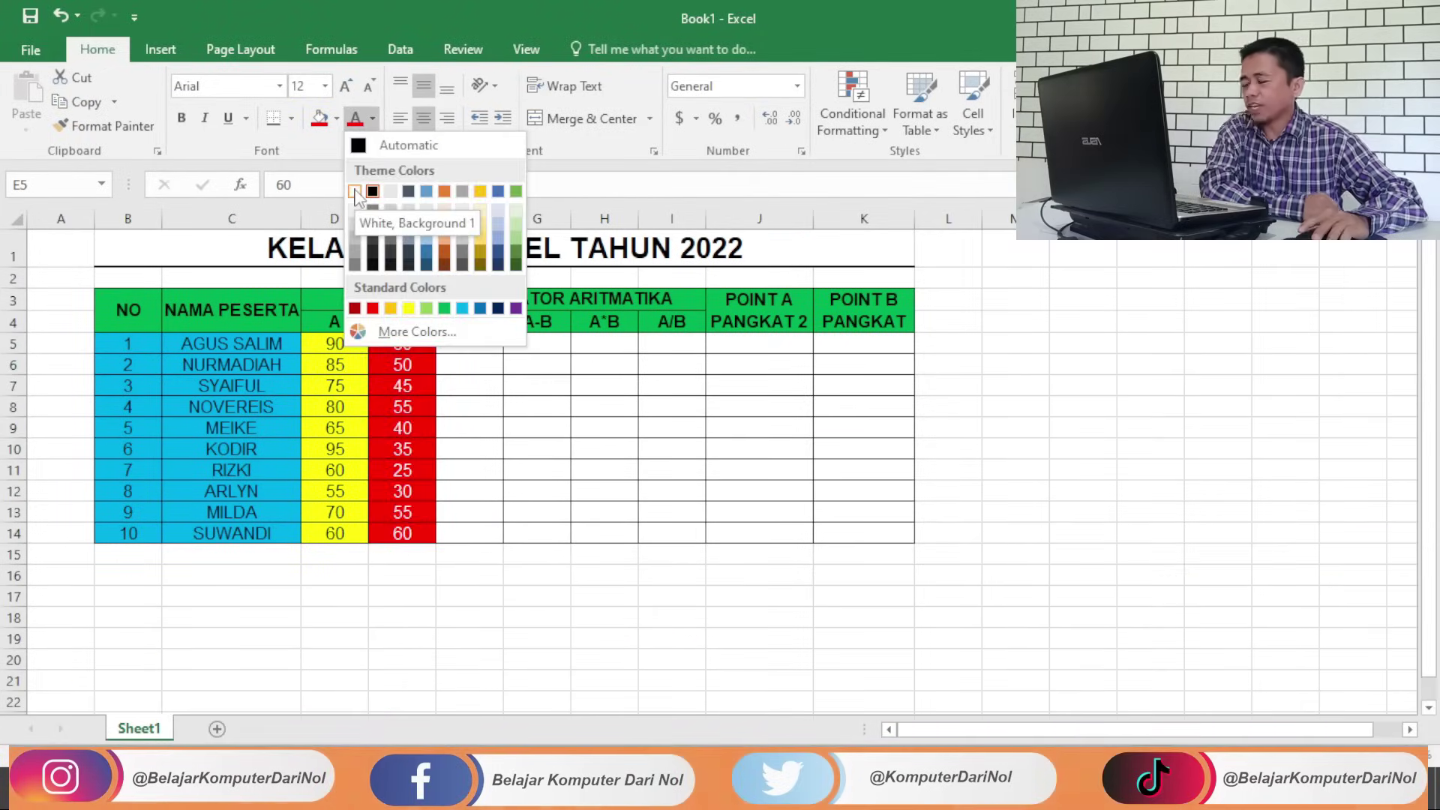
pyautogui.click(365, 188)
pyautogui.click(500, 405)
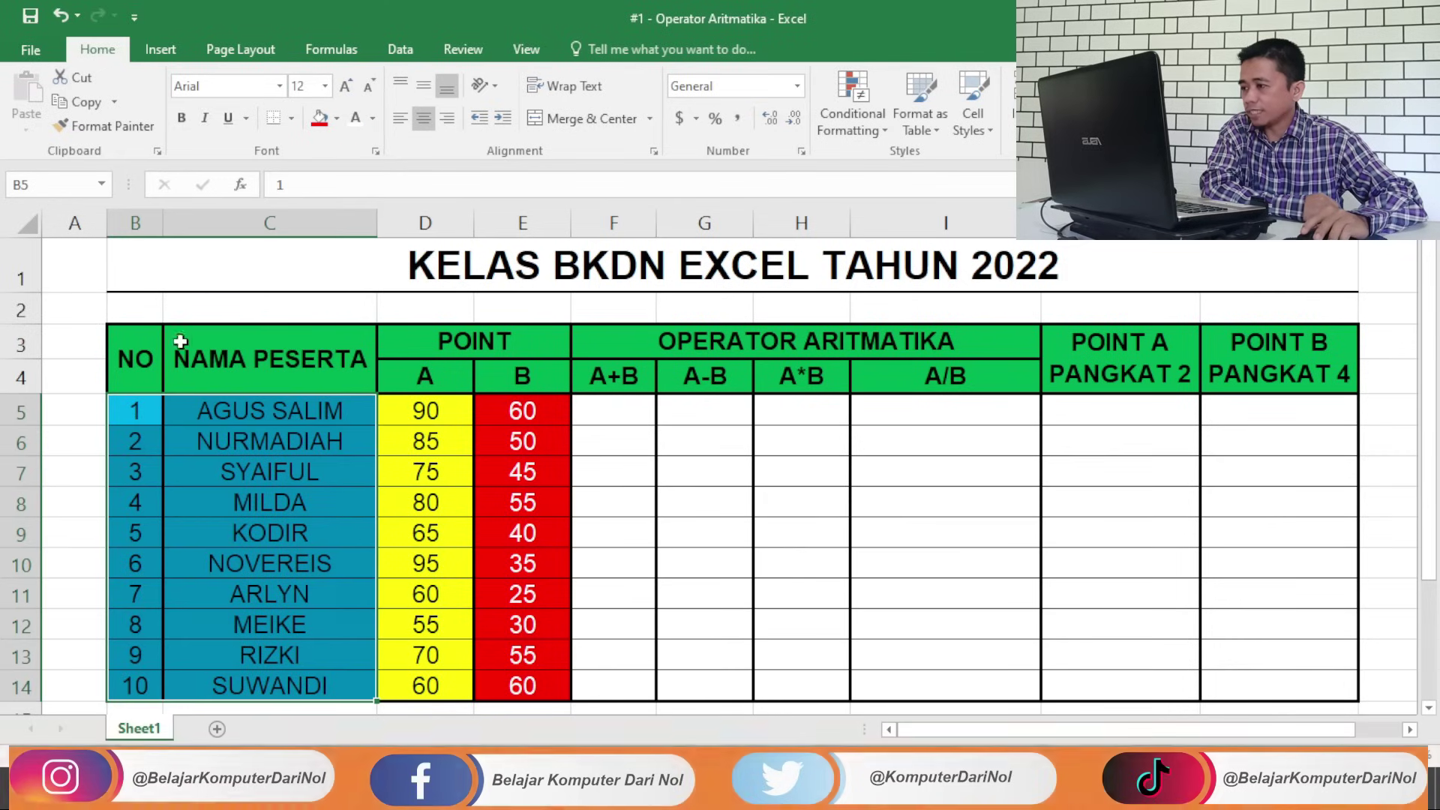
pyautogui.click(411, 383)
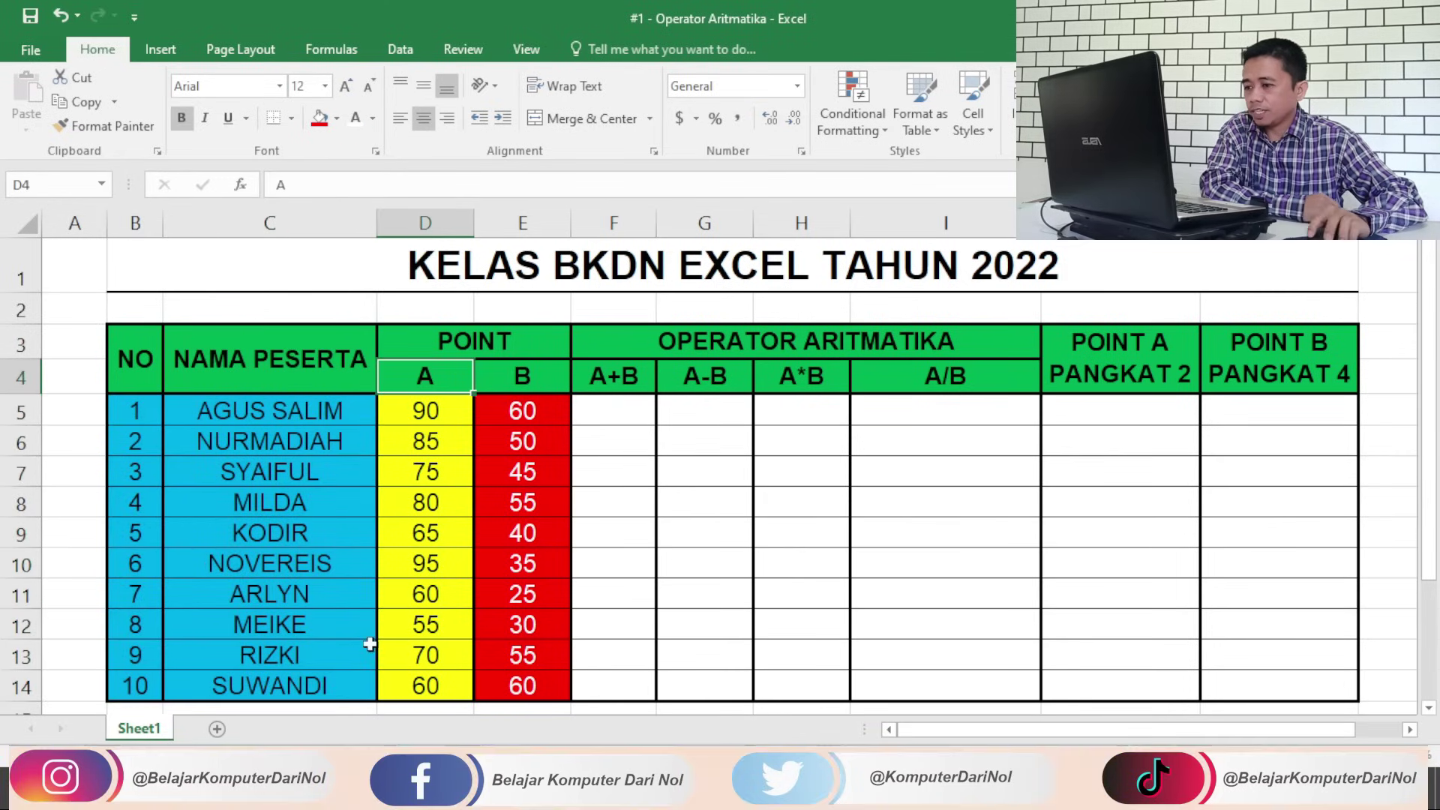
pyautogui.click(90, 679)
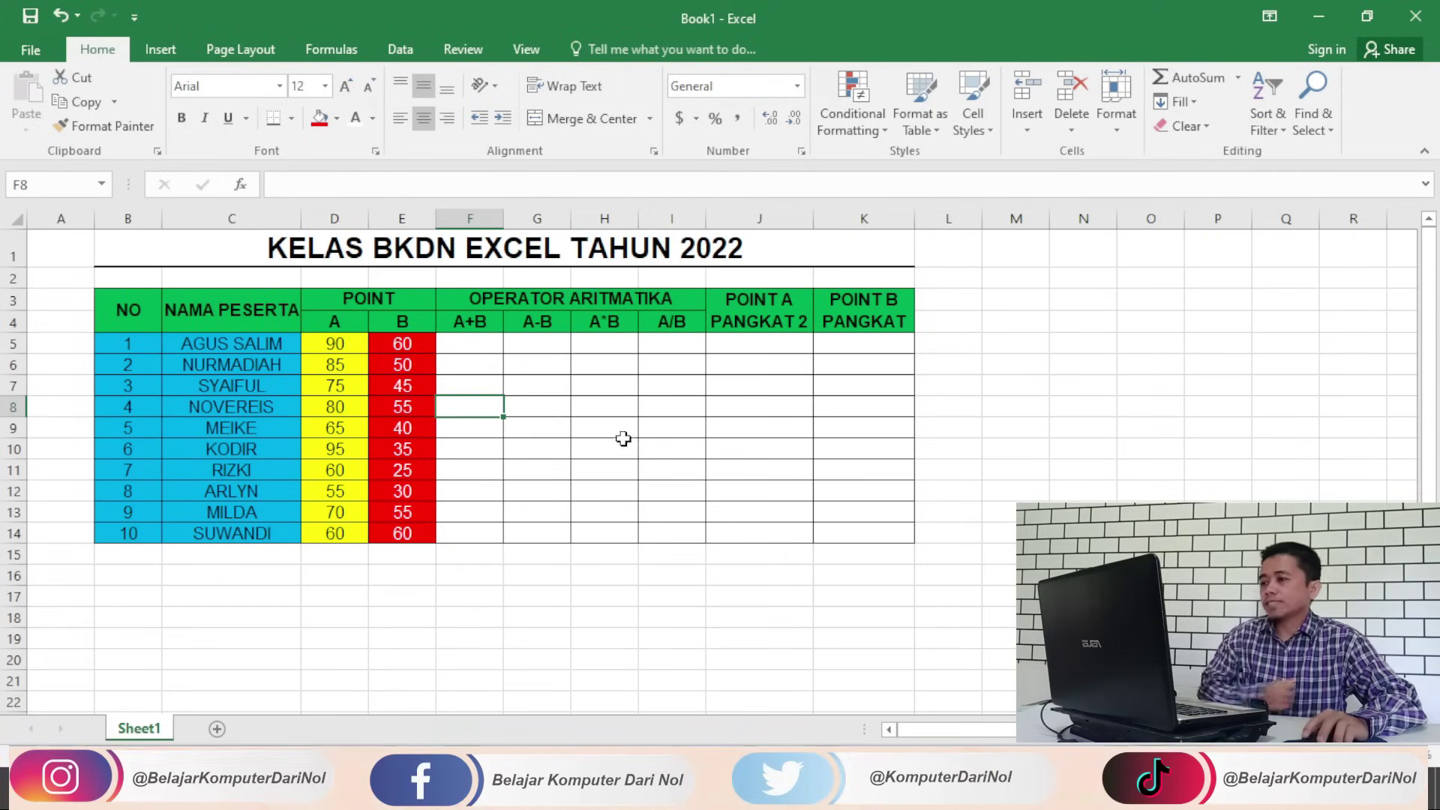
pyautogui.click(623, 442)
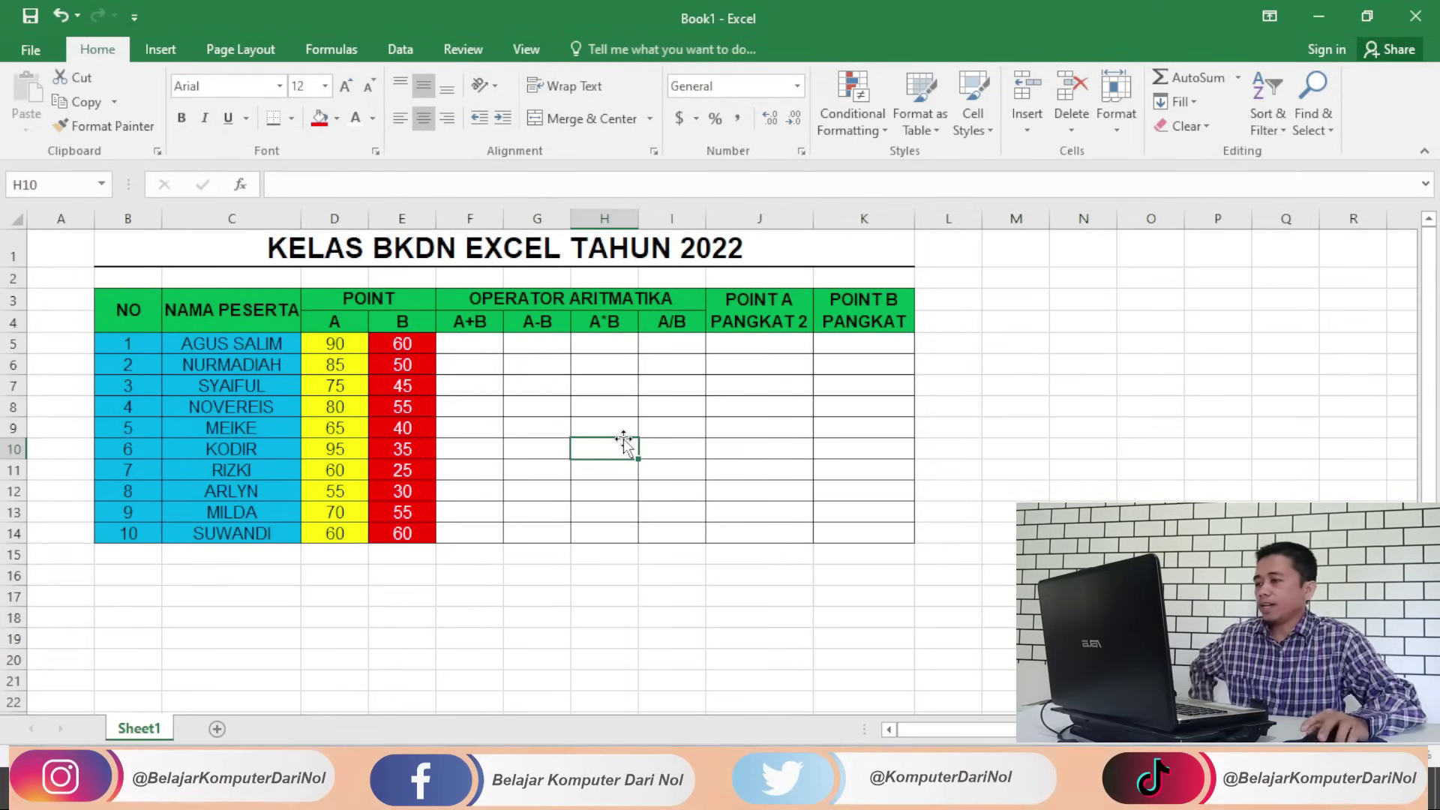
# Step: Draw thick borders along the header top and down the E/F, F/G, G/H and column I boundaries
pyautogui.click(291, 119)
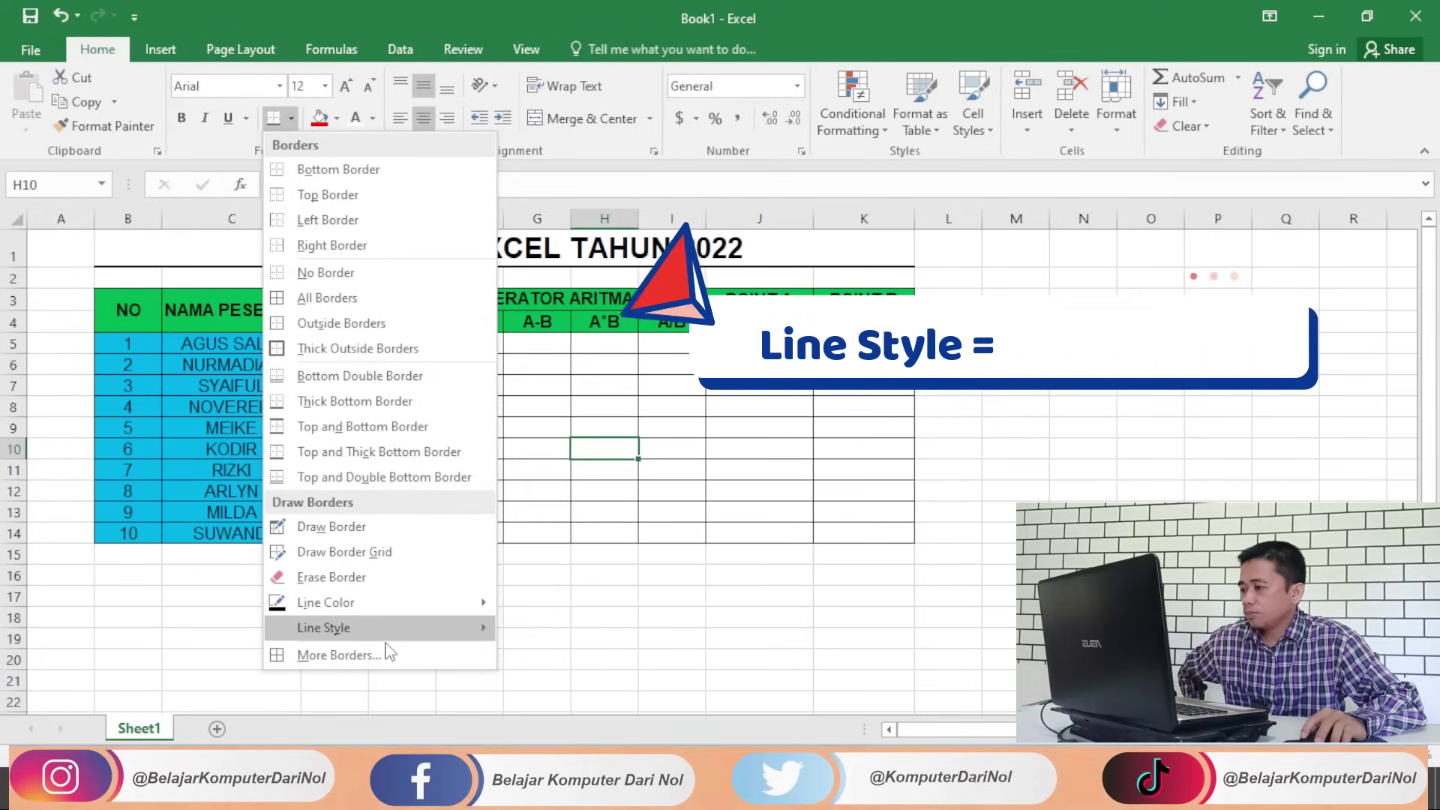
pyautogui.moveTo(324, 628)
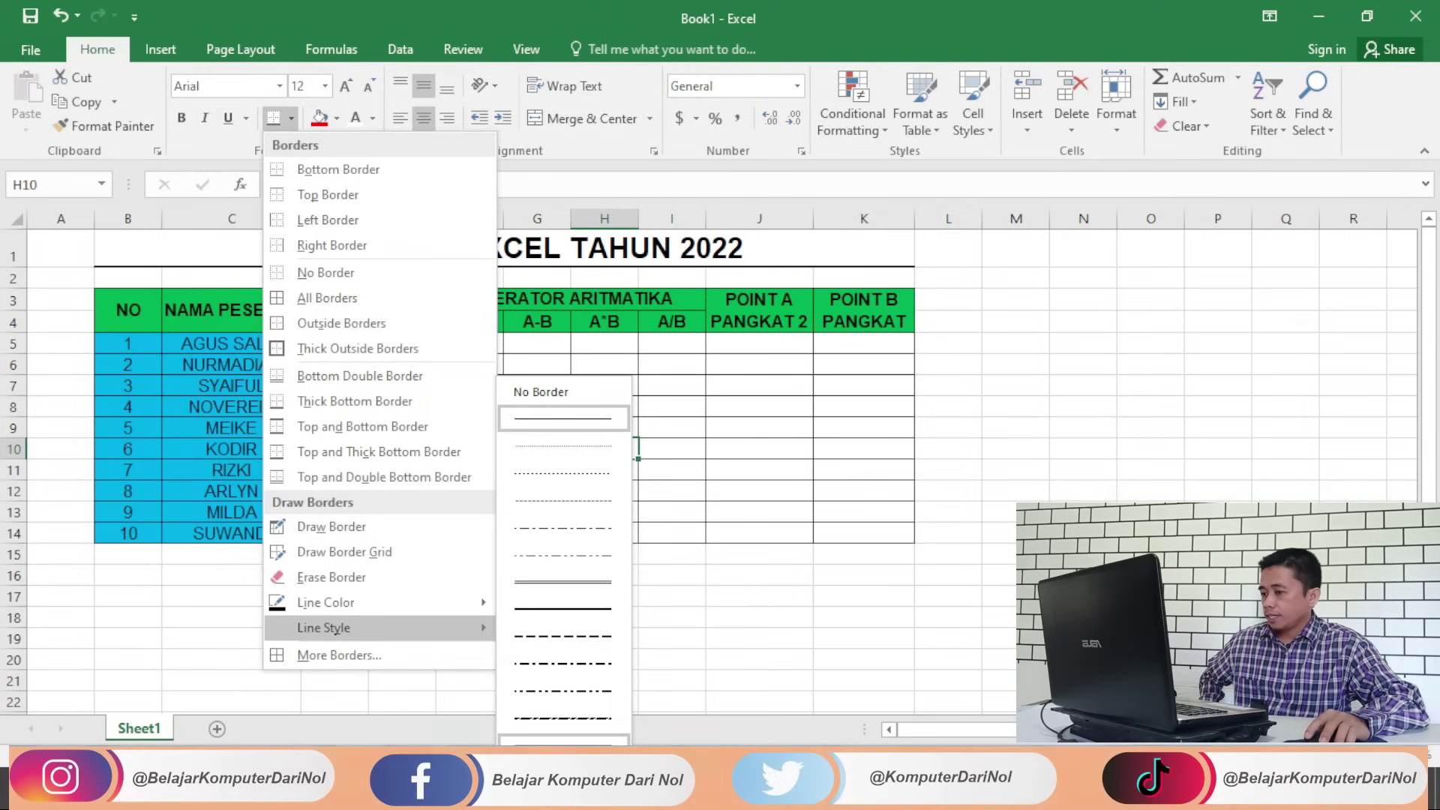
pyautogui.press('Escape')
pyautogui.press('Escape')
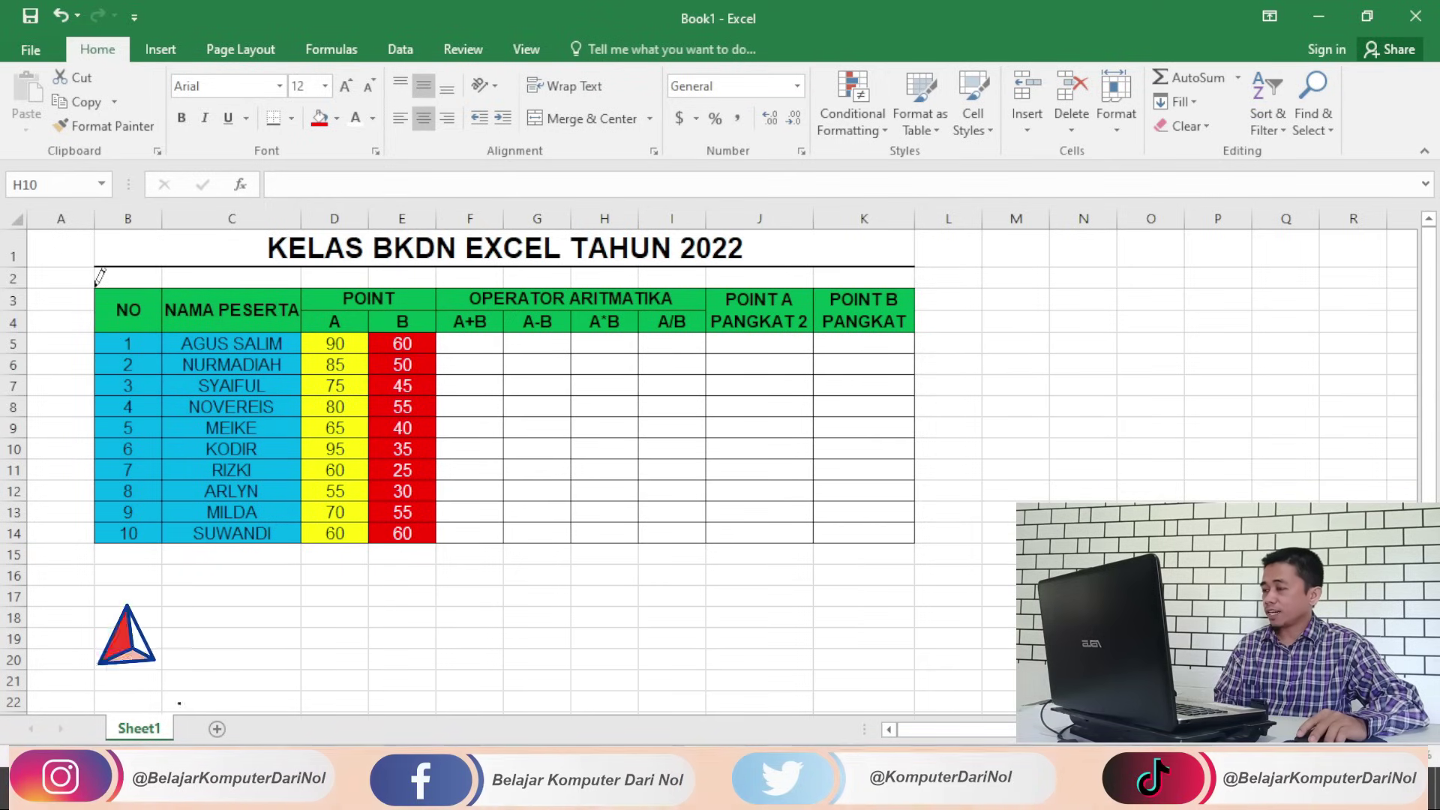
pyautogui.moveTo(96, 285); pyautogui.dragTo(874, 277)
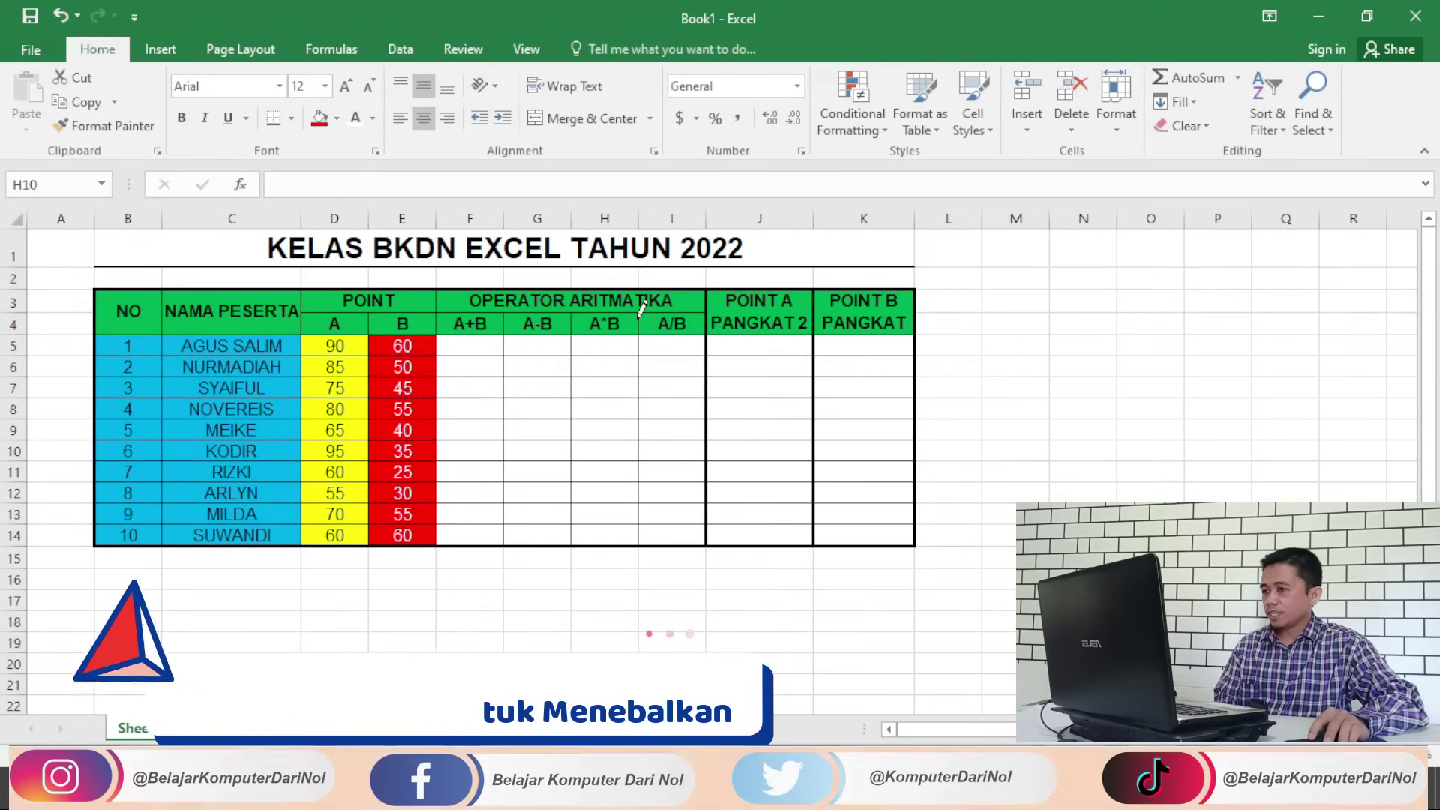
pyautogui.moveTo(640, 313); pyautogui.dragTo(651, 493)
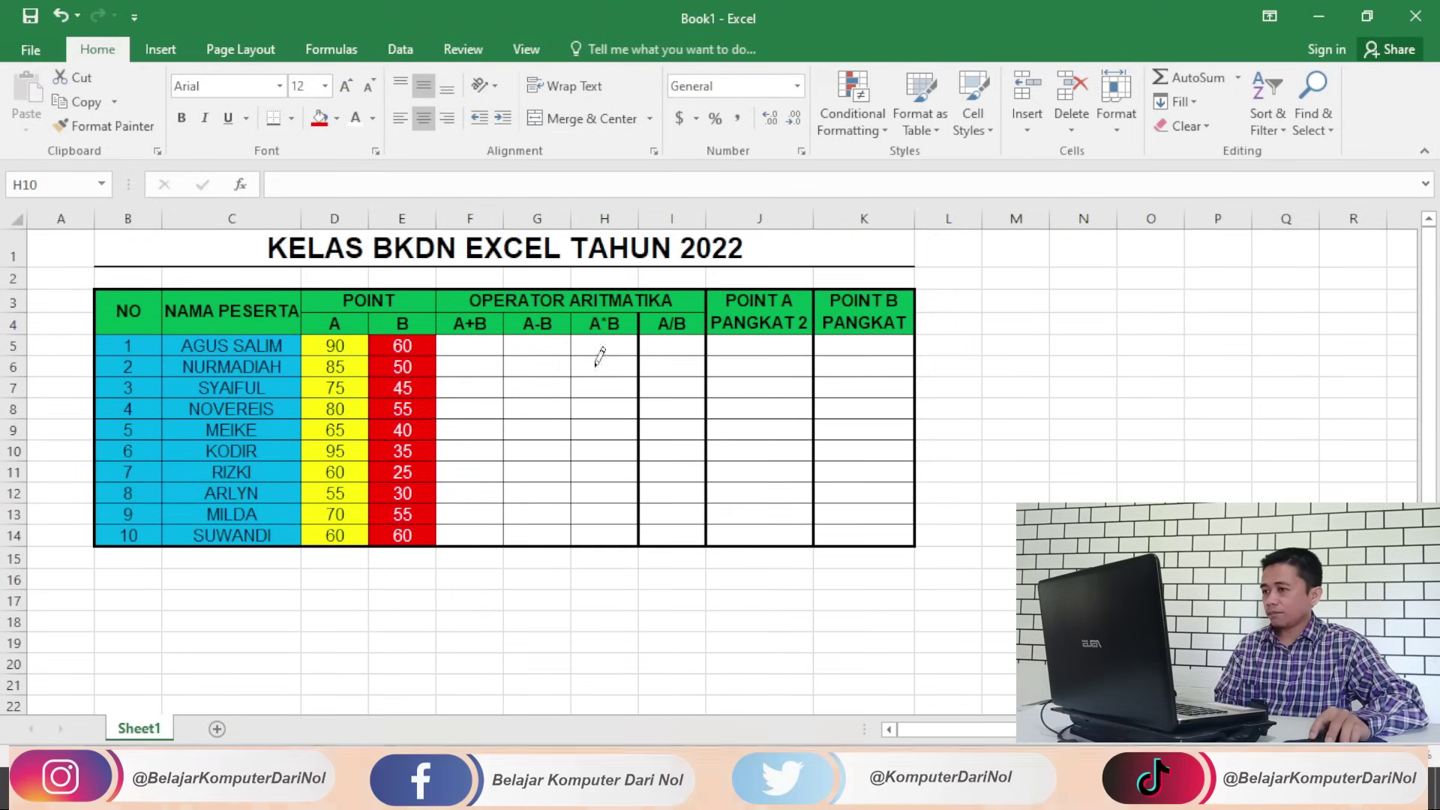
pyautogui.moveTo(576, 307); pyautogui.dragTo(571, 544)
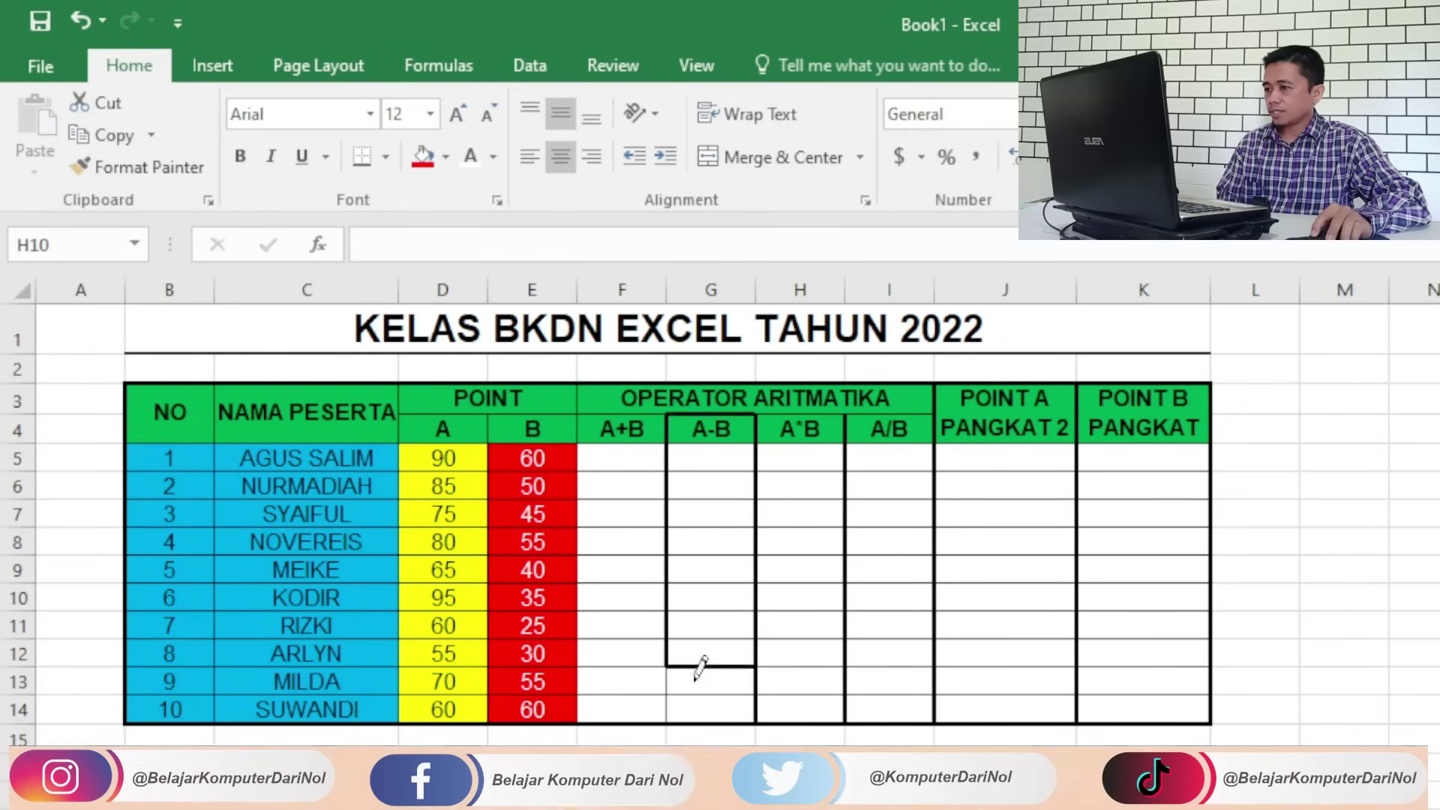
pyautogui.moveTo(674, 405); pyautogui.dragTo(691, 712)
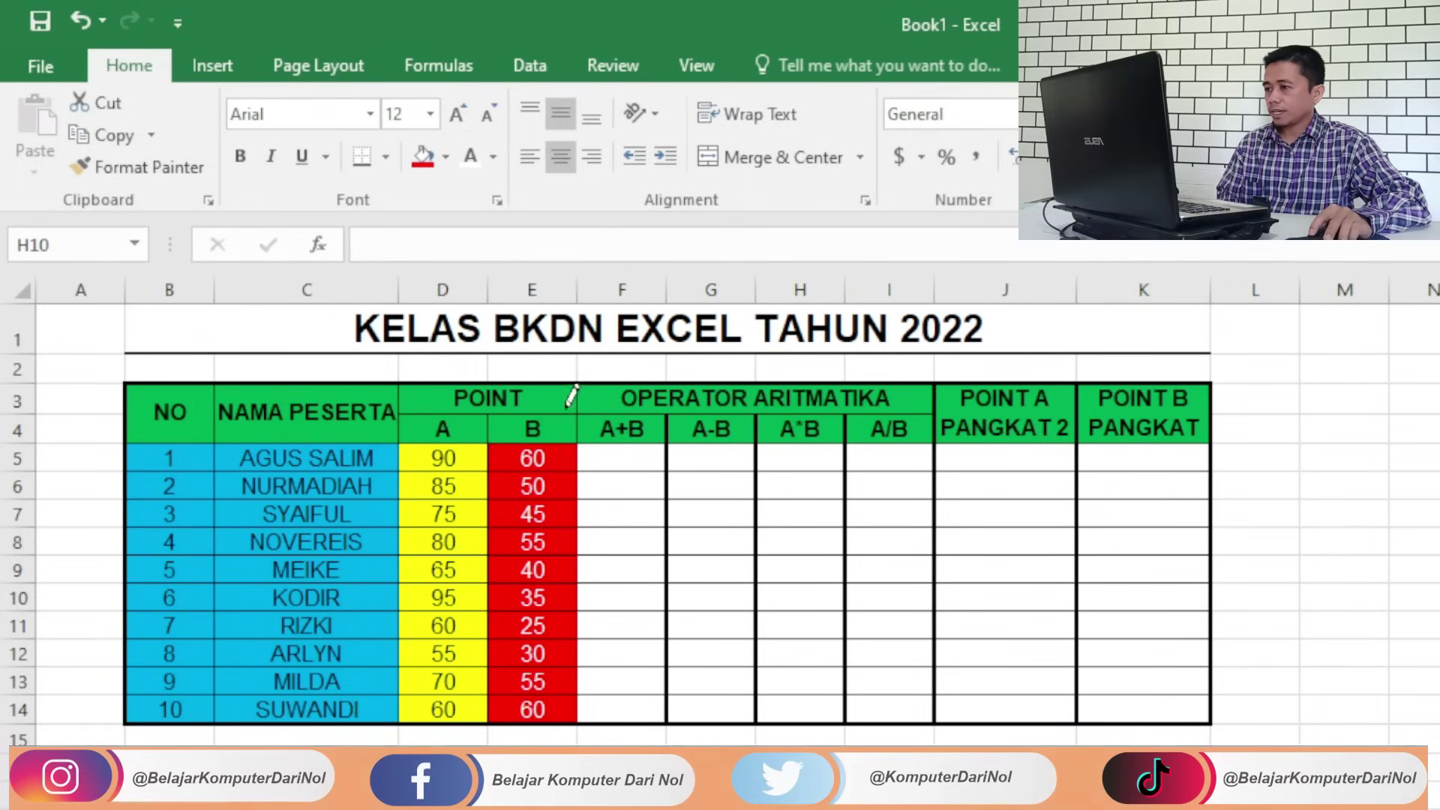
pyautogui.moveTo(570, 395); pyautogui.dragTo(593, 709)
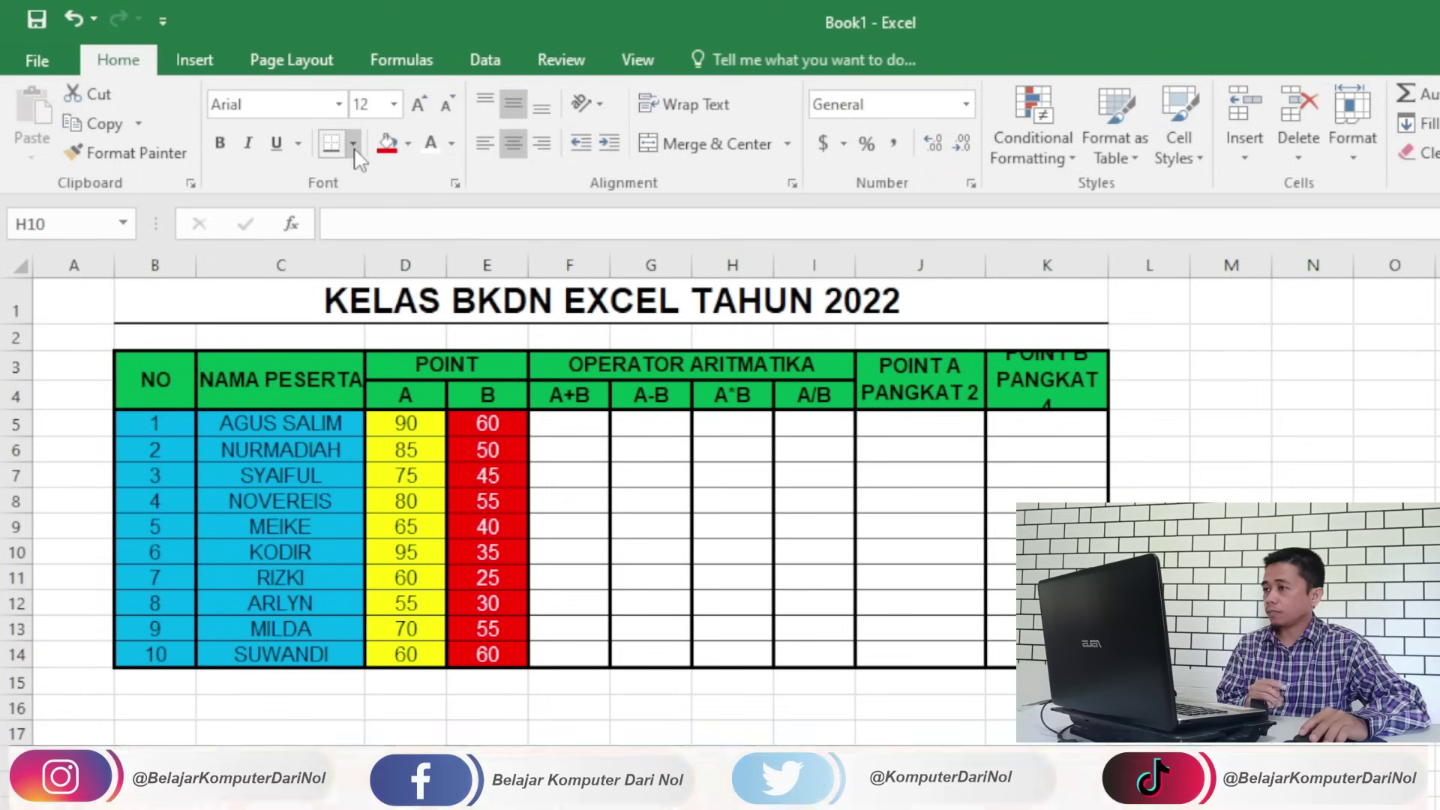
# Step: With Draw Border active, widen column K so 'POINT B PANGKAT 4' fits on two lines
pyautogui.click(354, 147)
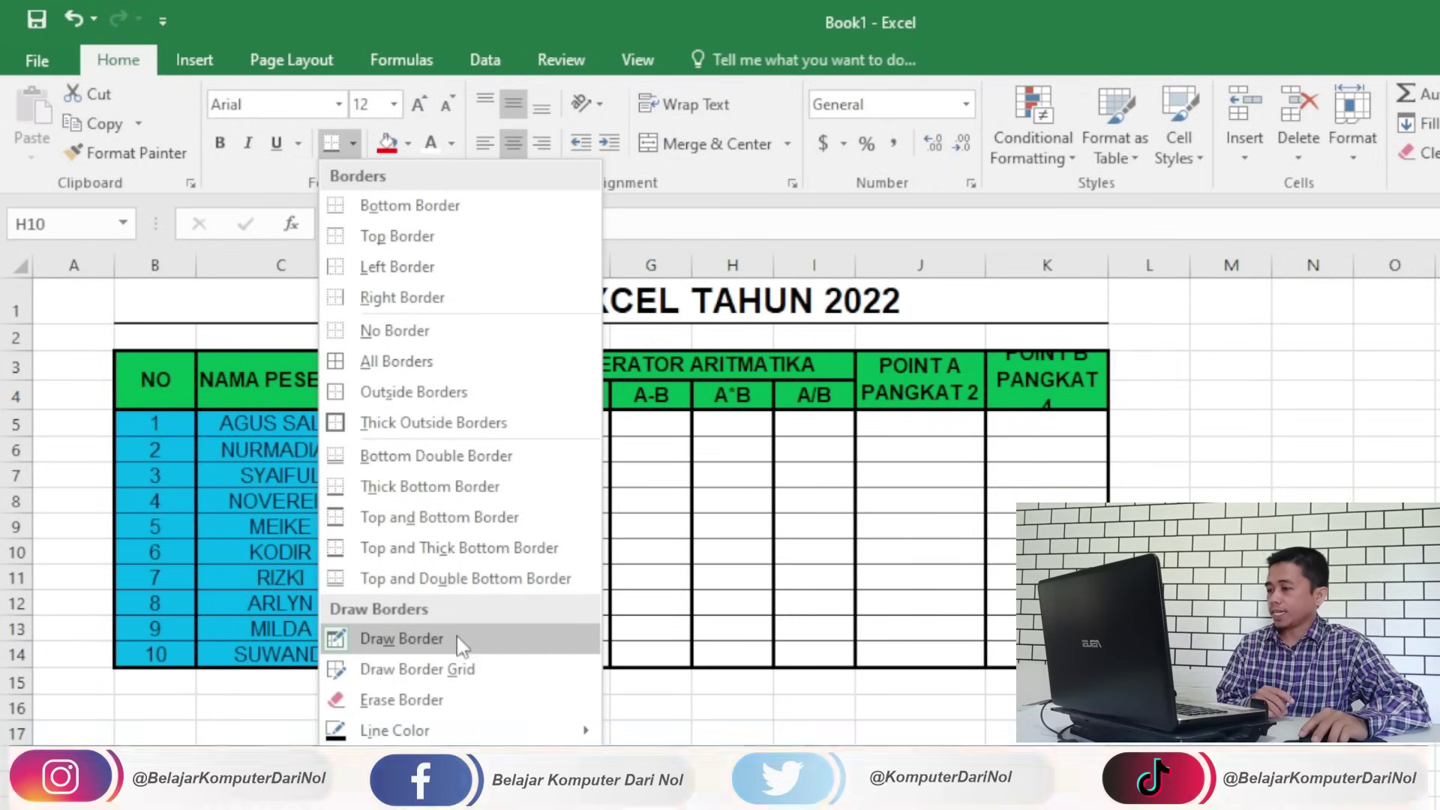
pyautogui.click(455, 644)
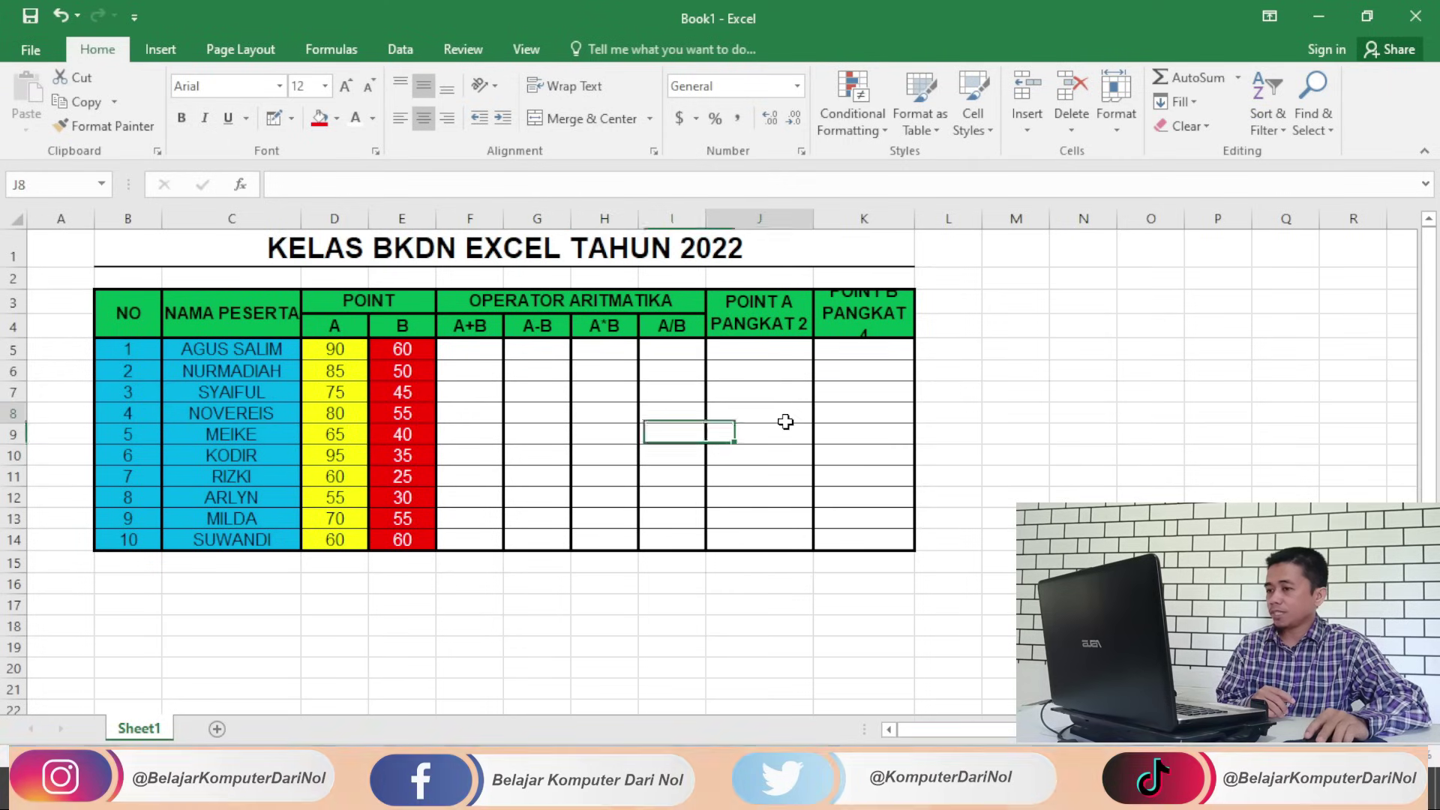
pyautogui.click(898, 456)
pyautogui.click(624, 408)
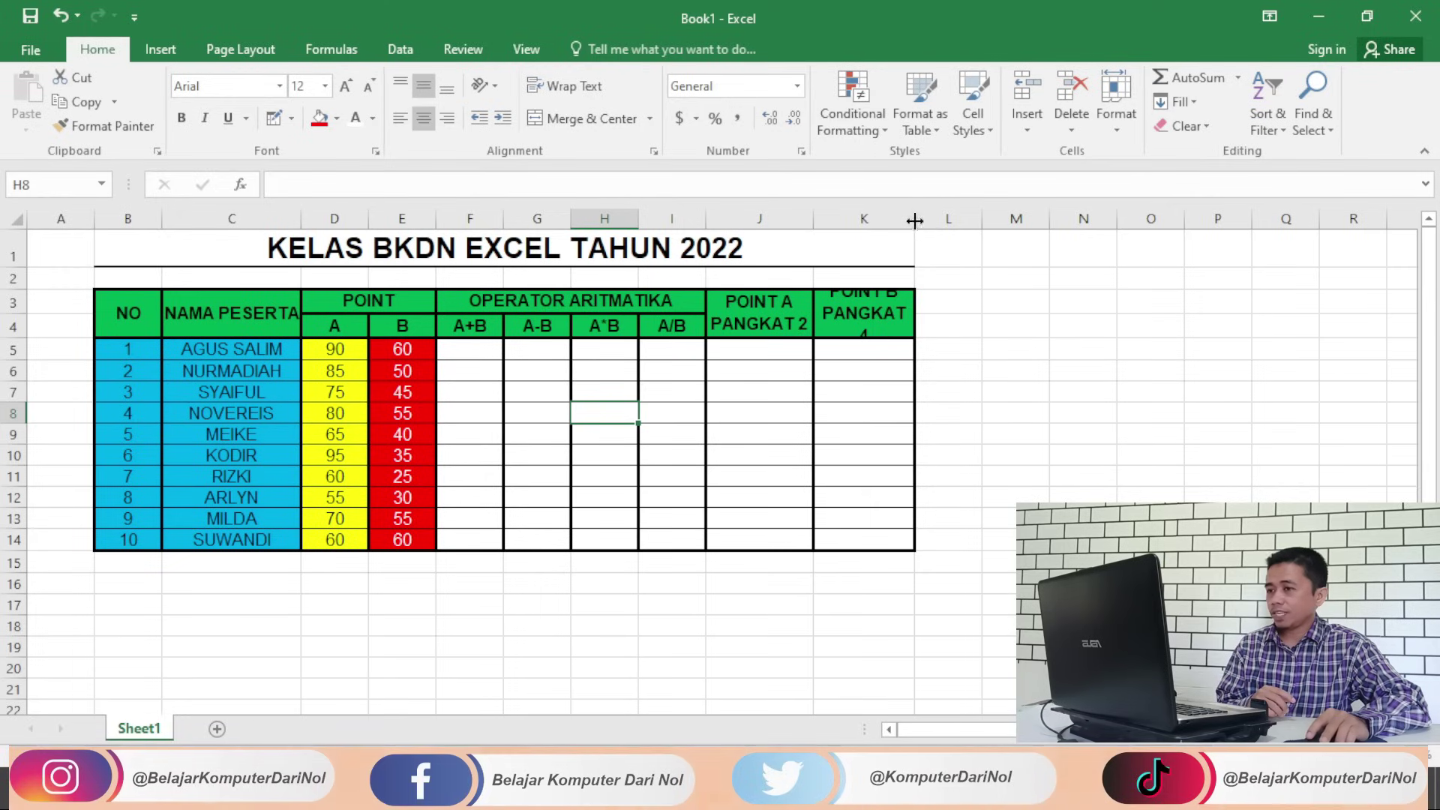
pyautogui.moveTo(914, 220); pyautogui.dragTo(925, 219)
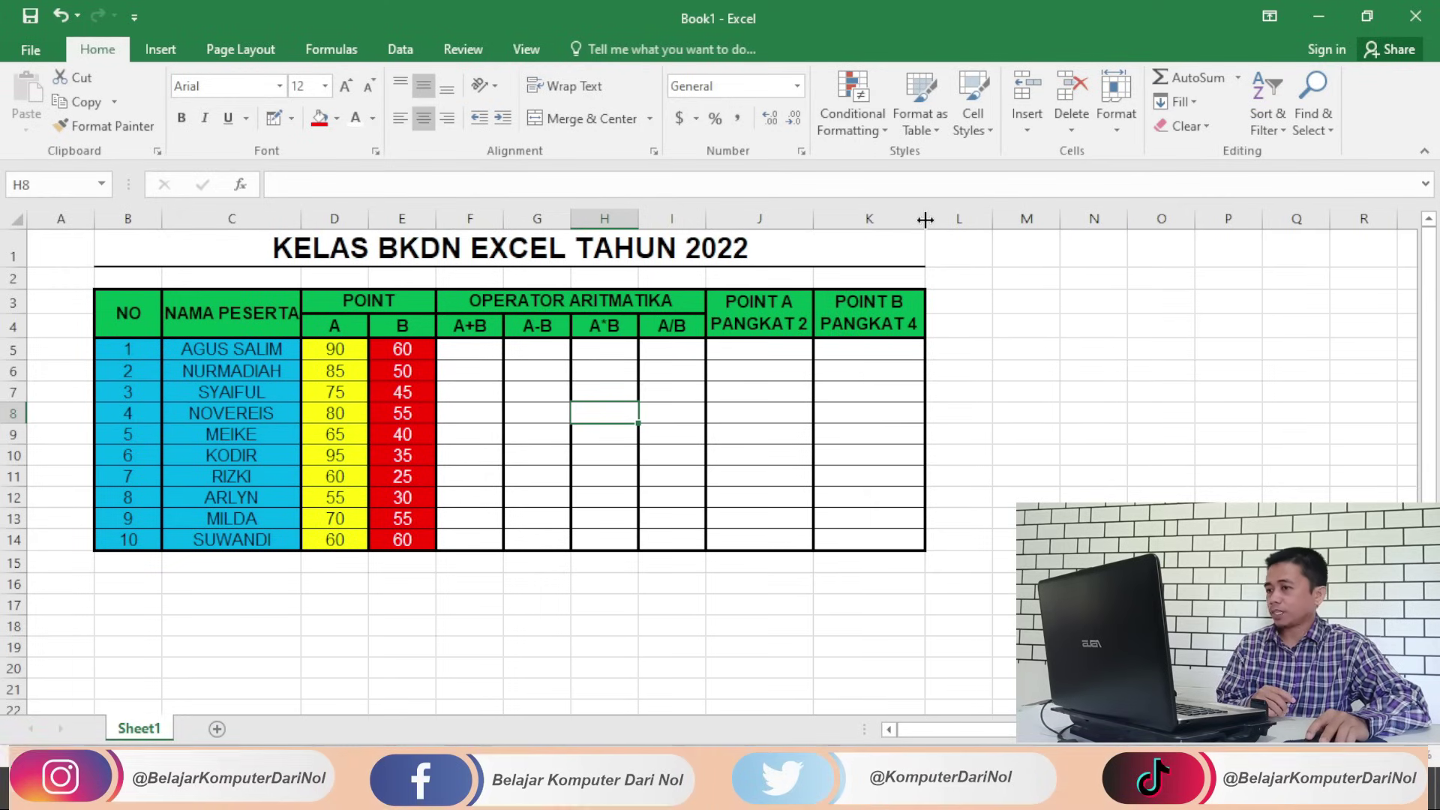